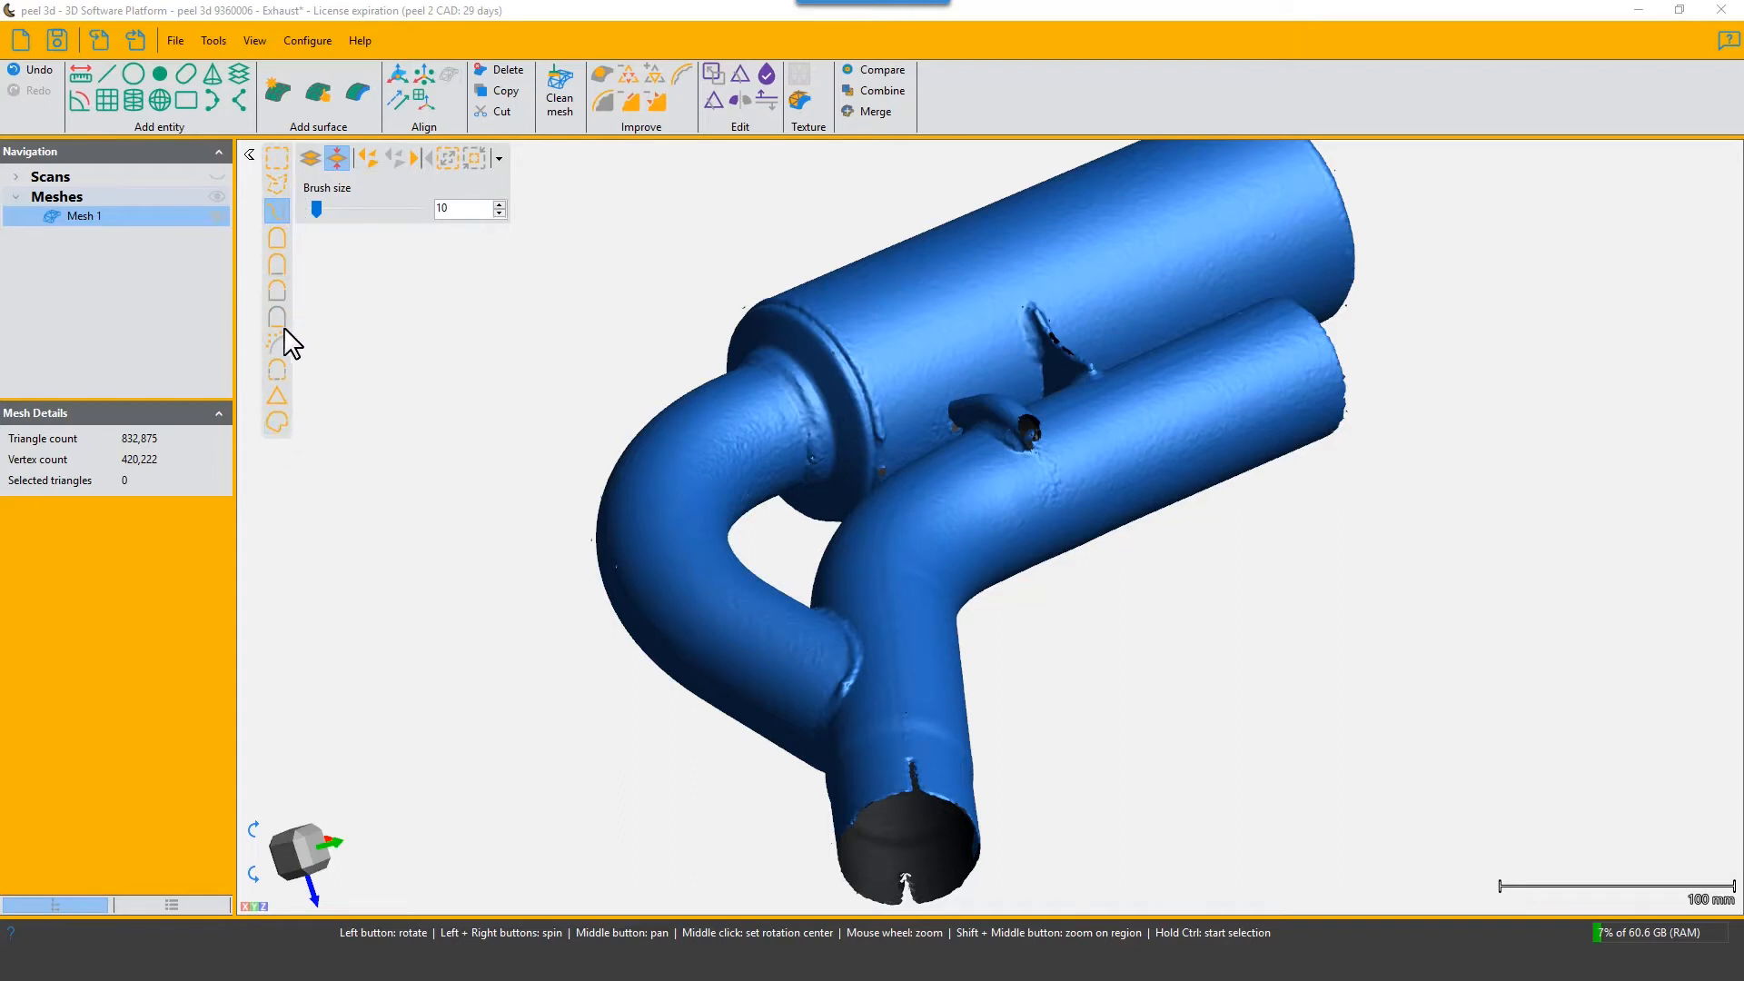
Switch the selection toolbar to compact mode, check its tool list, and restore expanded mode
left_click(500, 156)
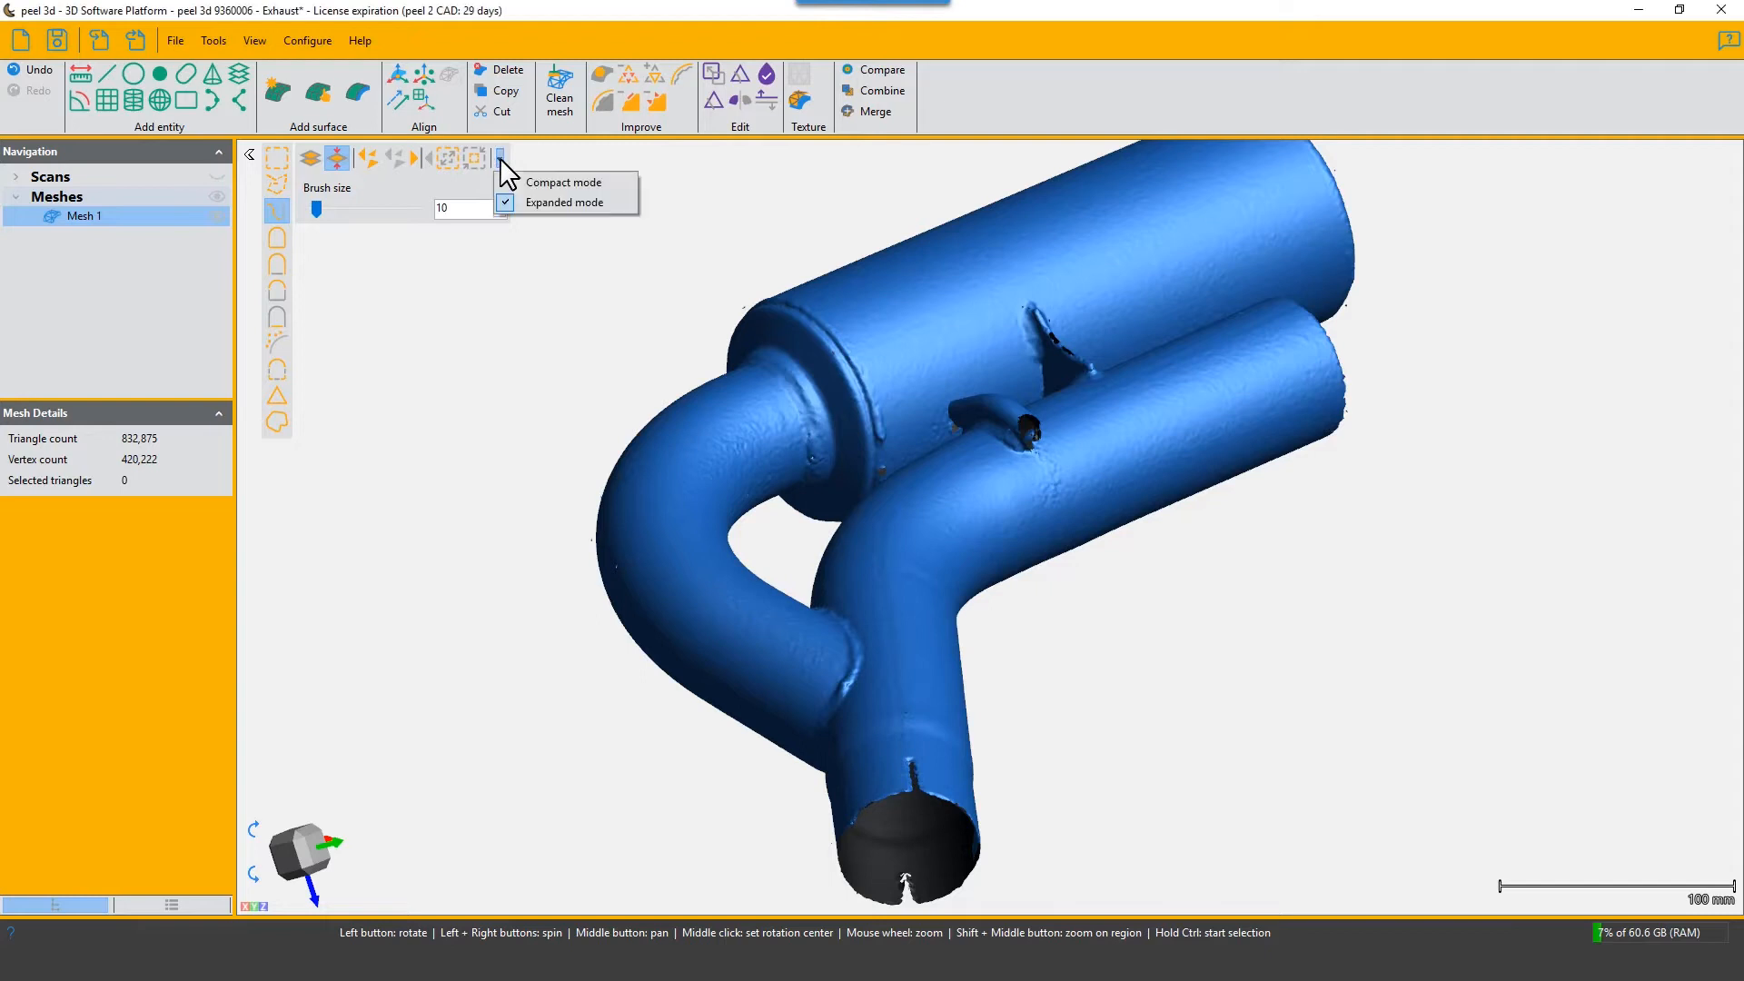
left_click(534, 185)
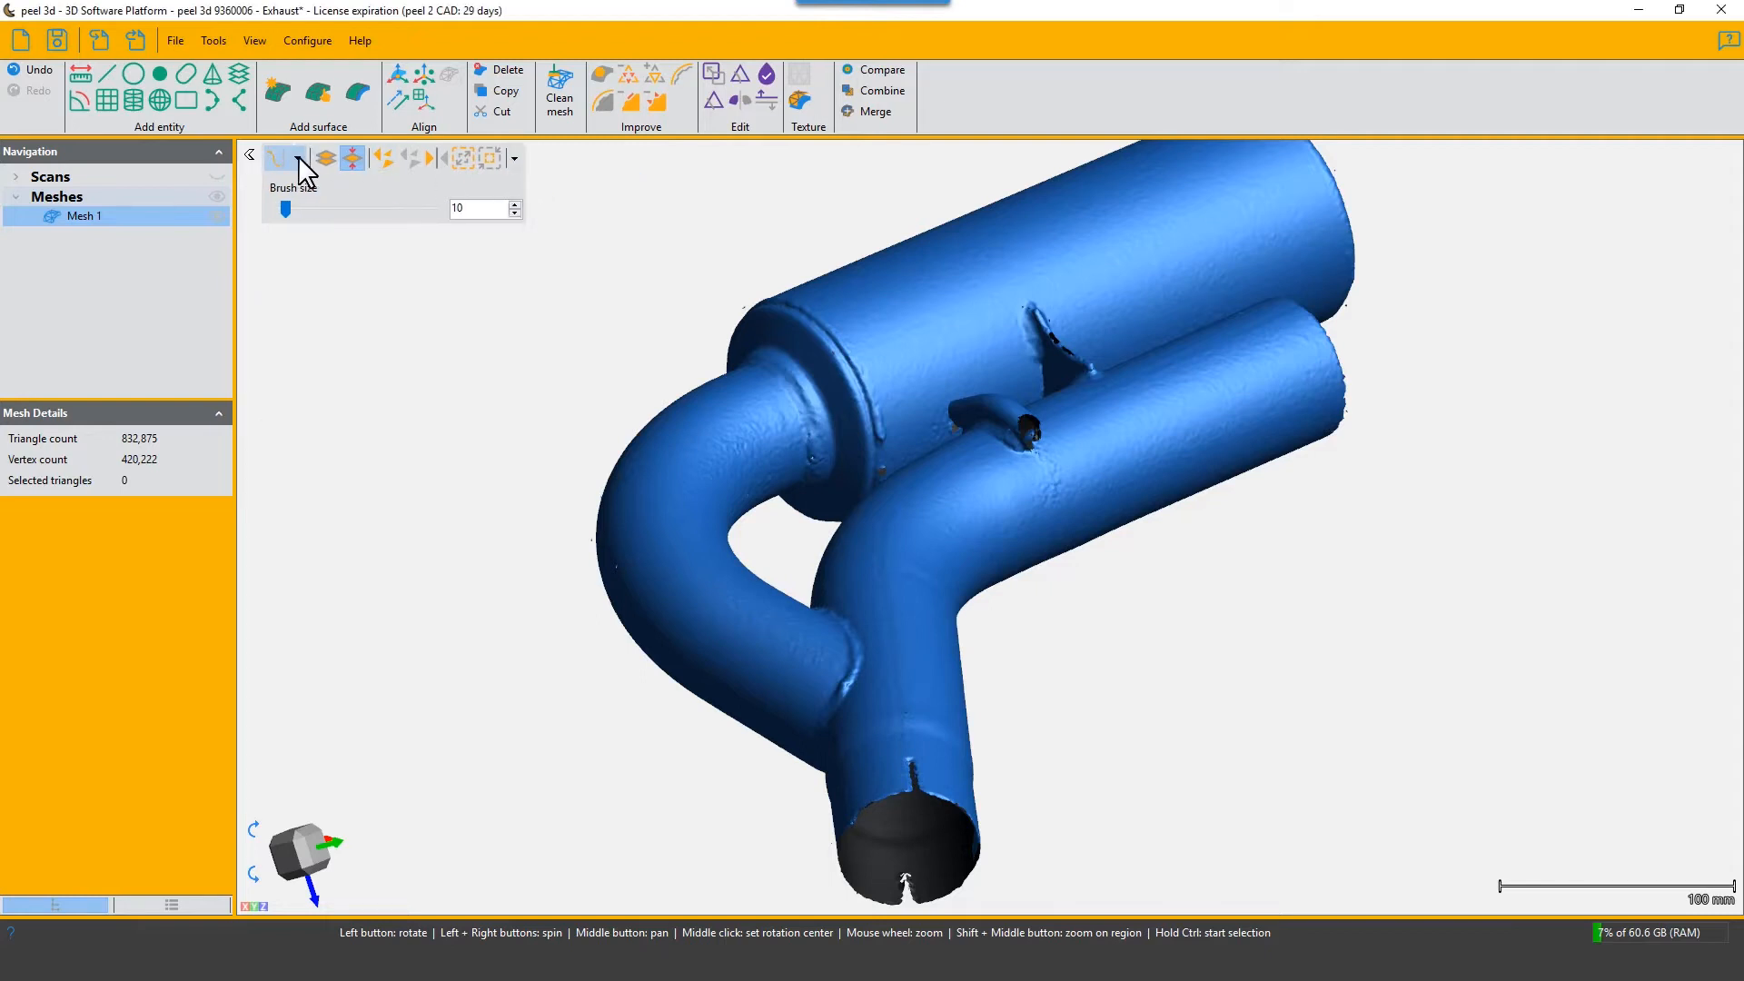
left_click(298, 157)
left_click(517, 159)
left_click(533, 204)
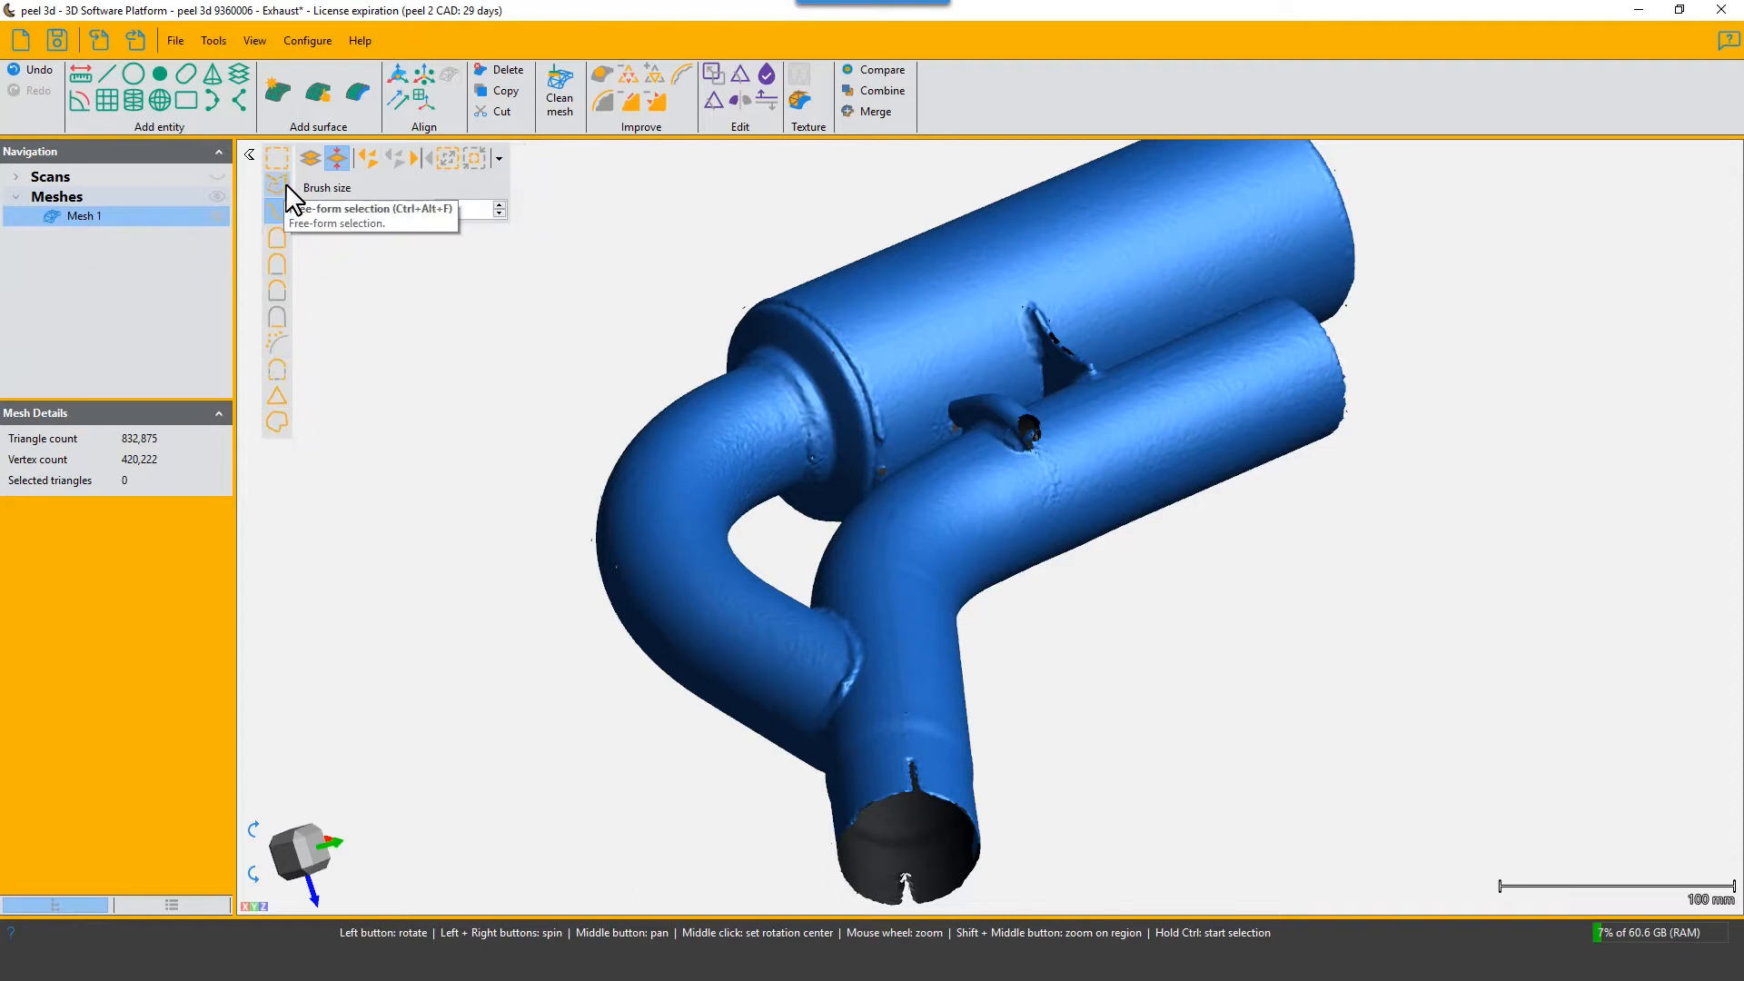
Select a rectangular patch on the muffler body near its inlet end with the rectangle selection, and clear the selection
left_click(276, 162)
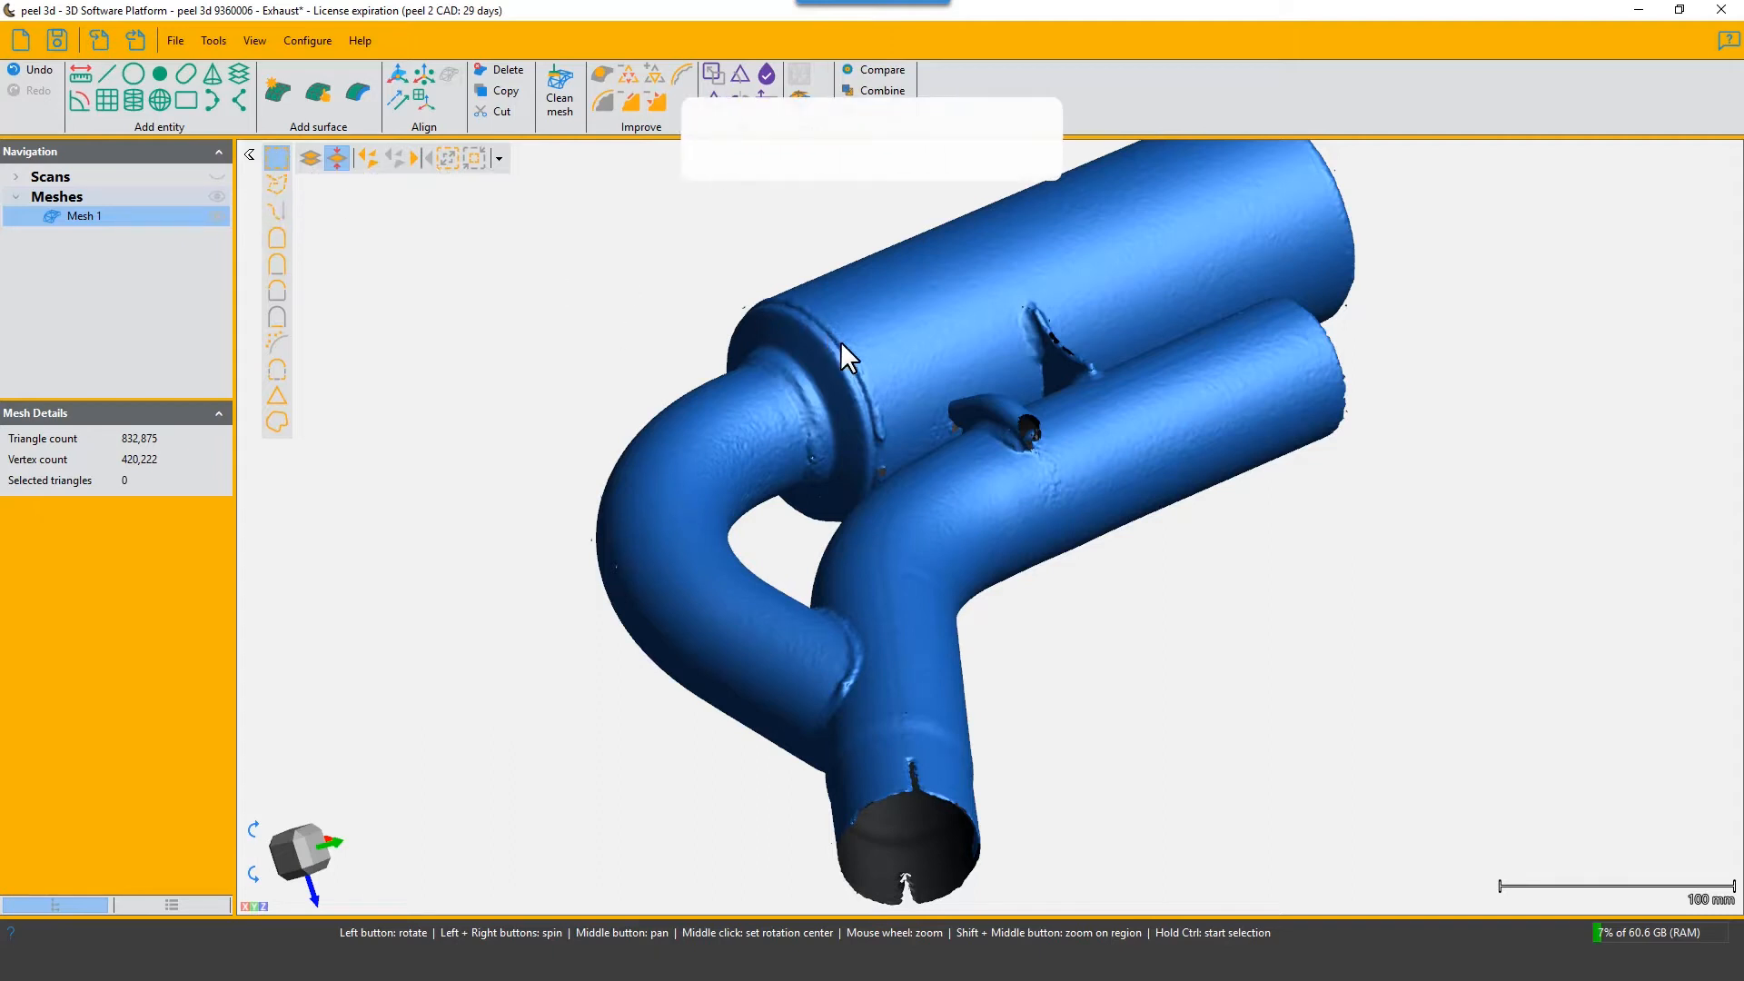
scroll(902, 361, "down", 3)
left_click_drag(868, 303, 905, 327)
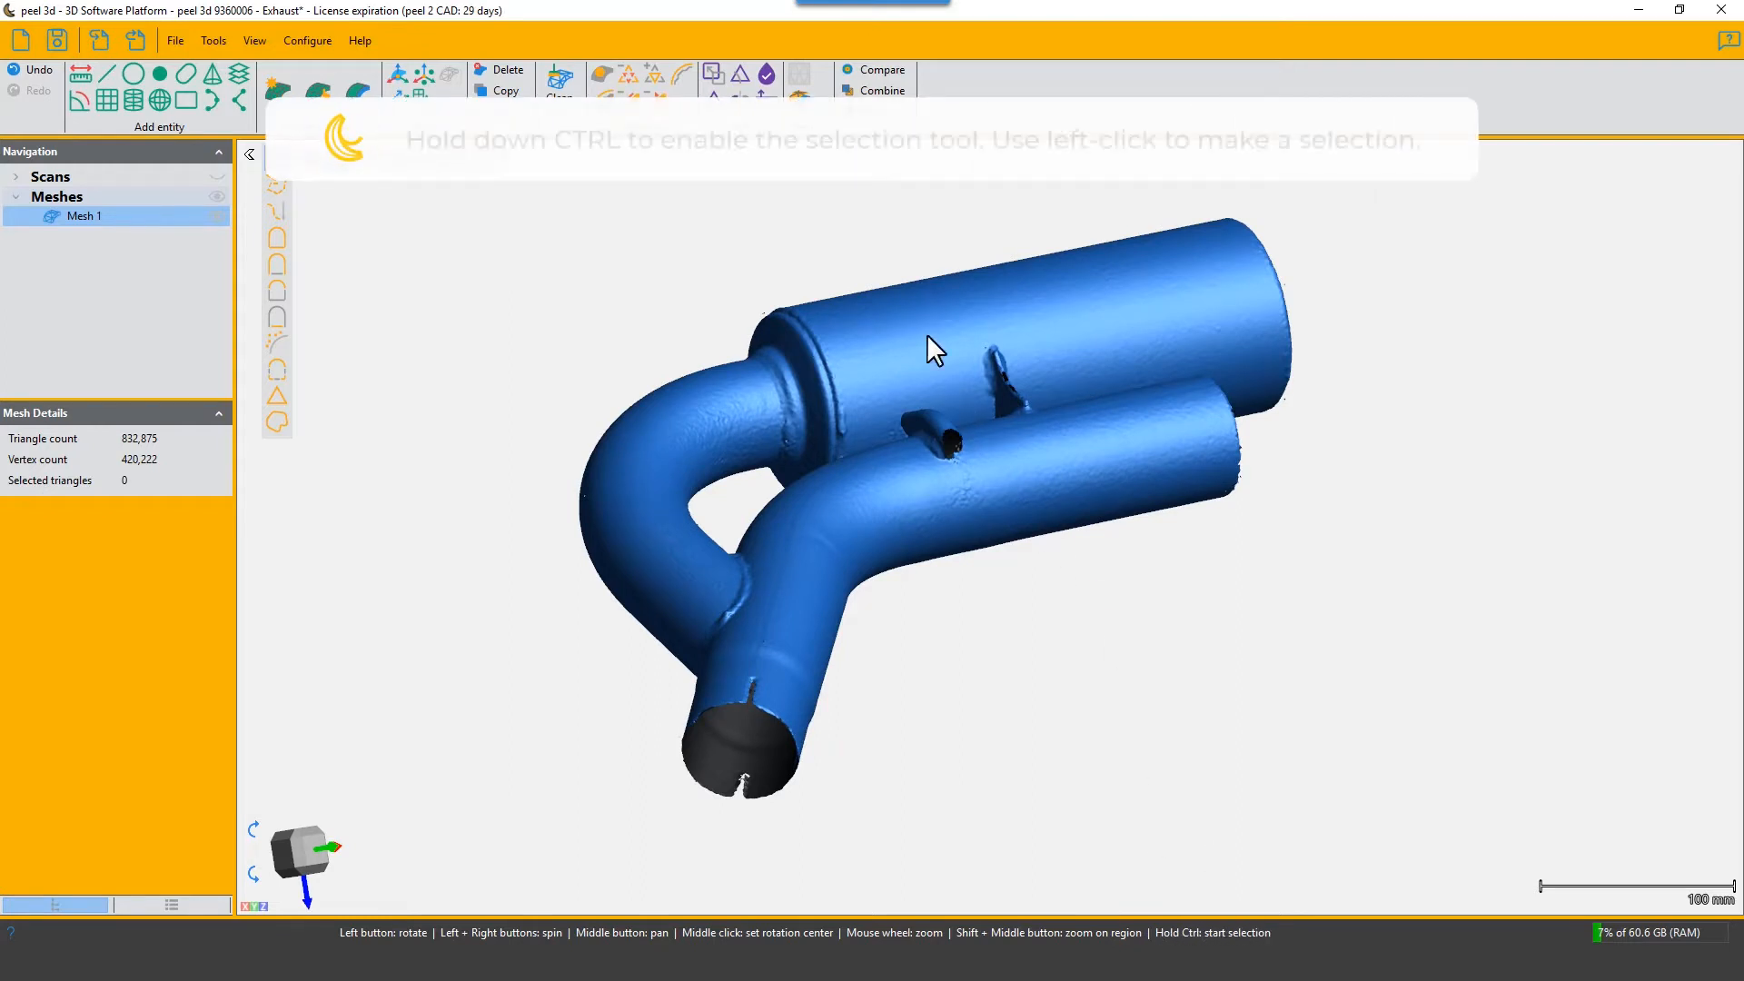
key("ctrl")
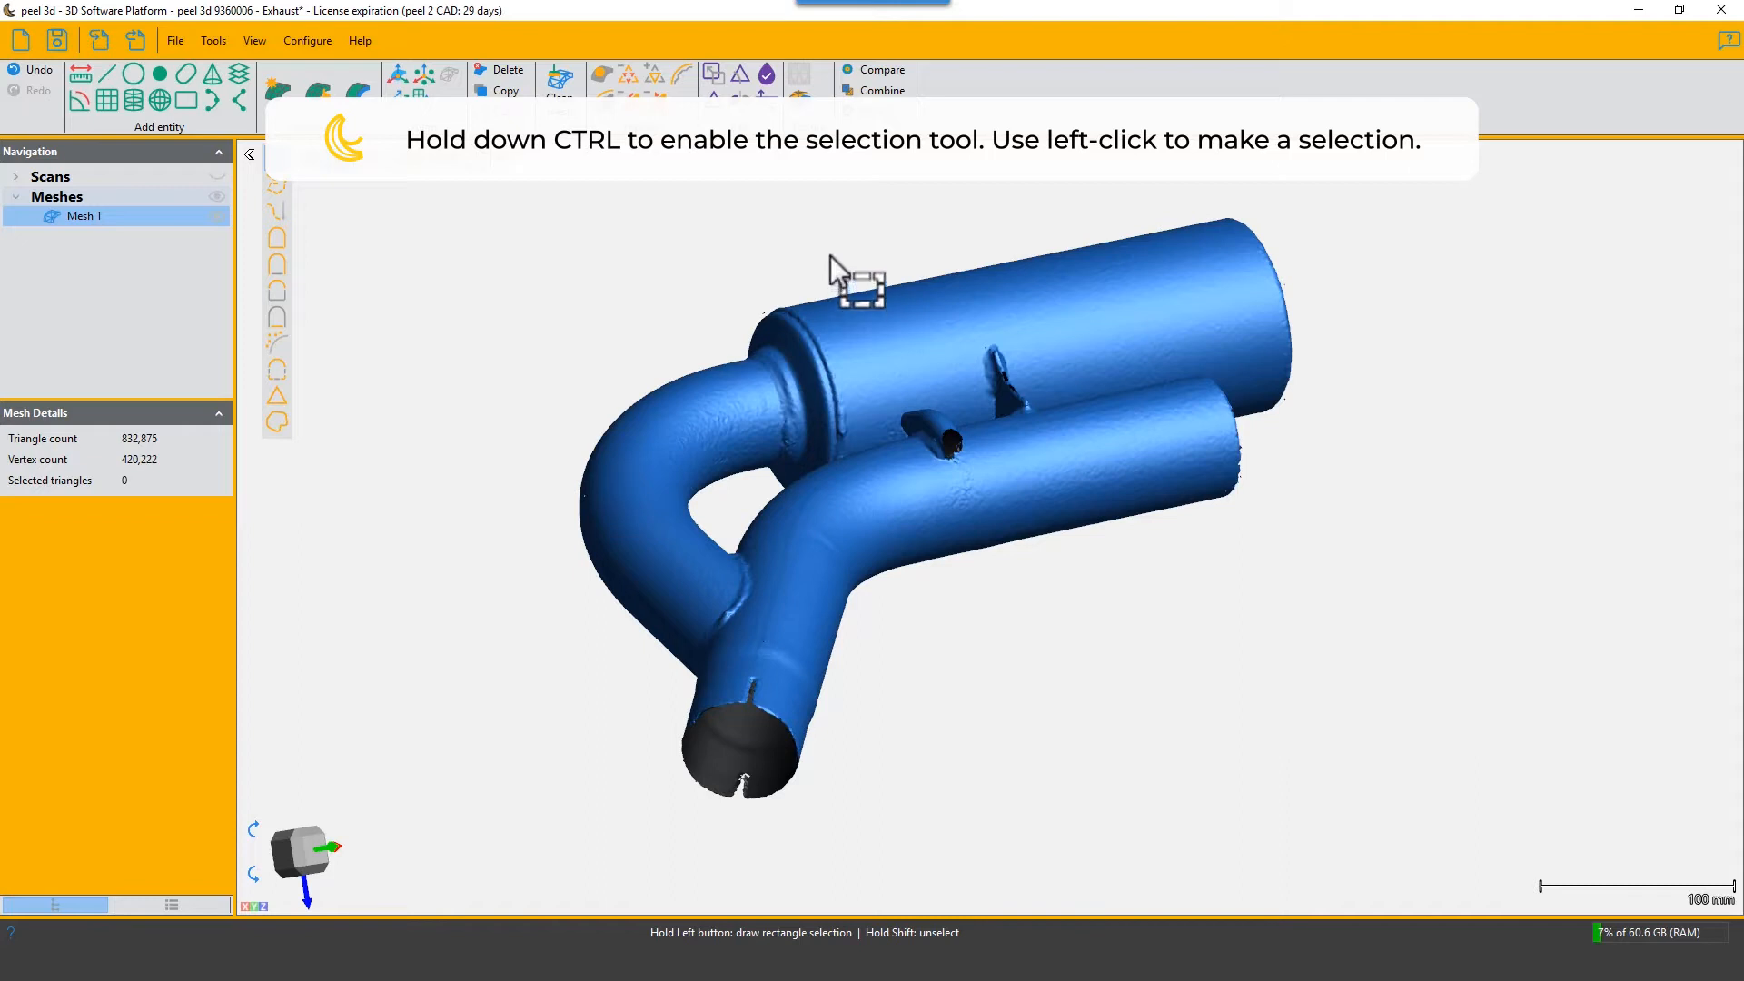
left_click(825, 248, "ctrl")
left_click_drag(835, 238, 982, 336, "ctrl")
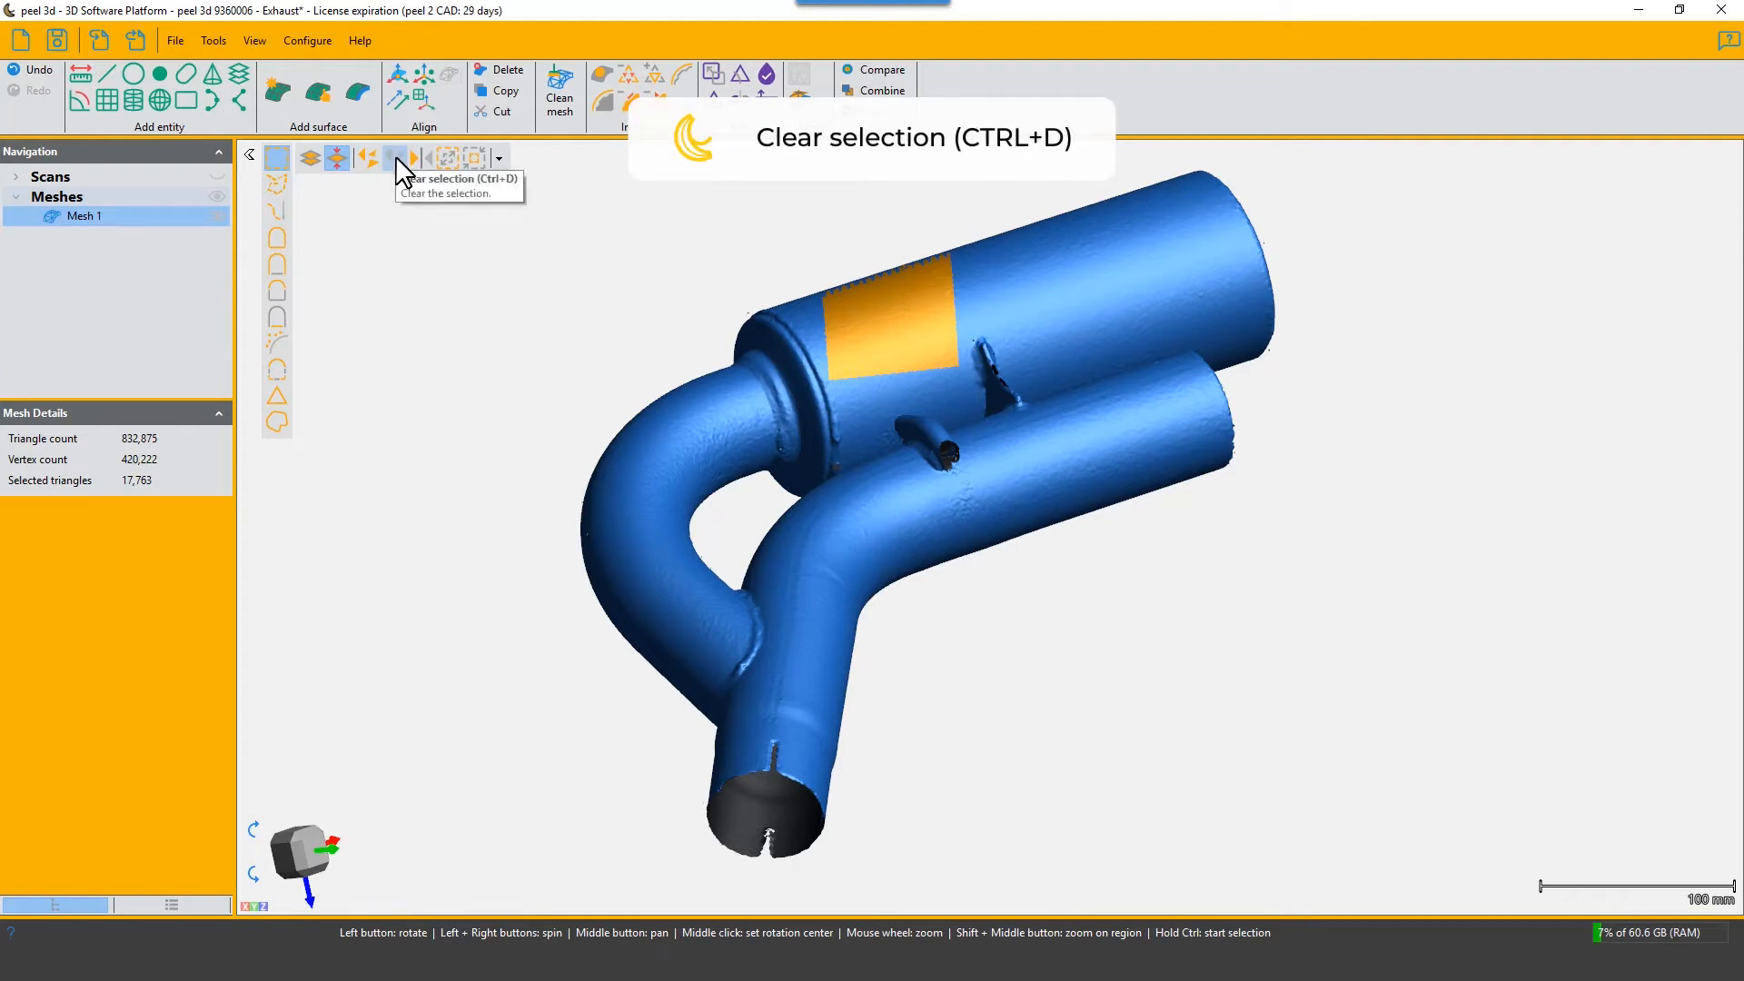
key("ctrl")
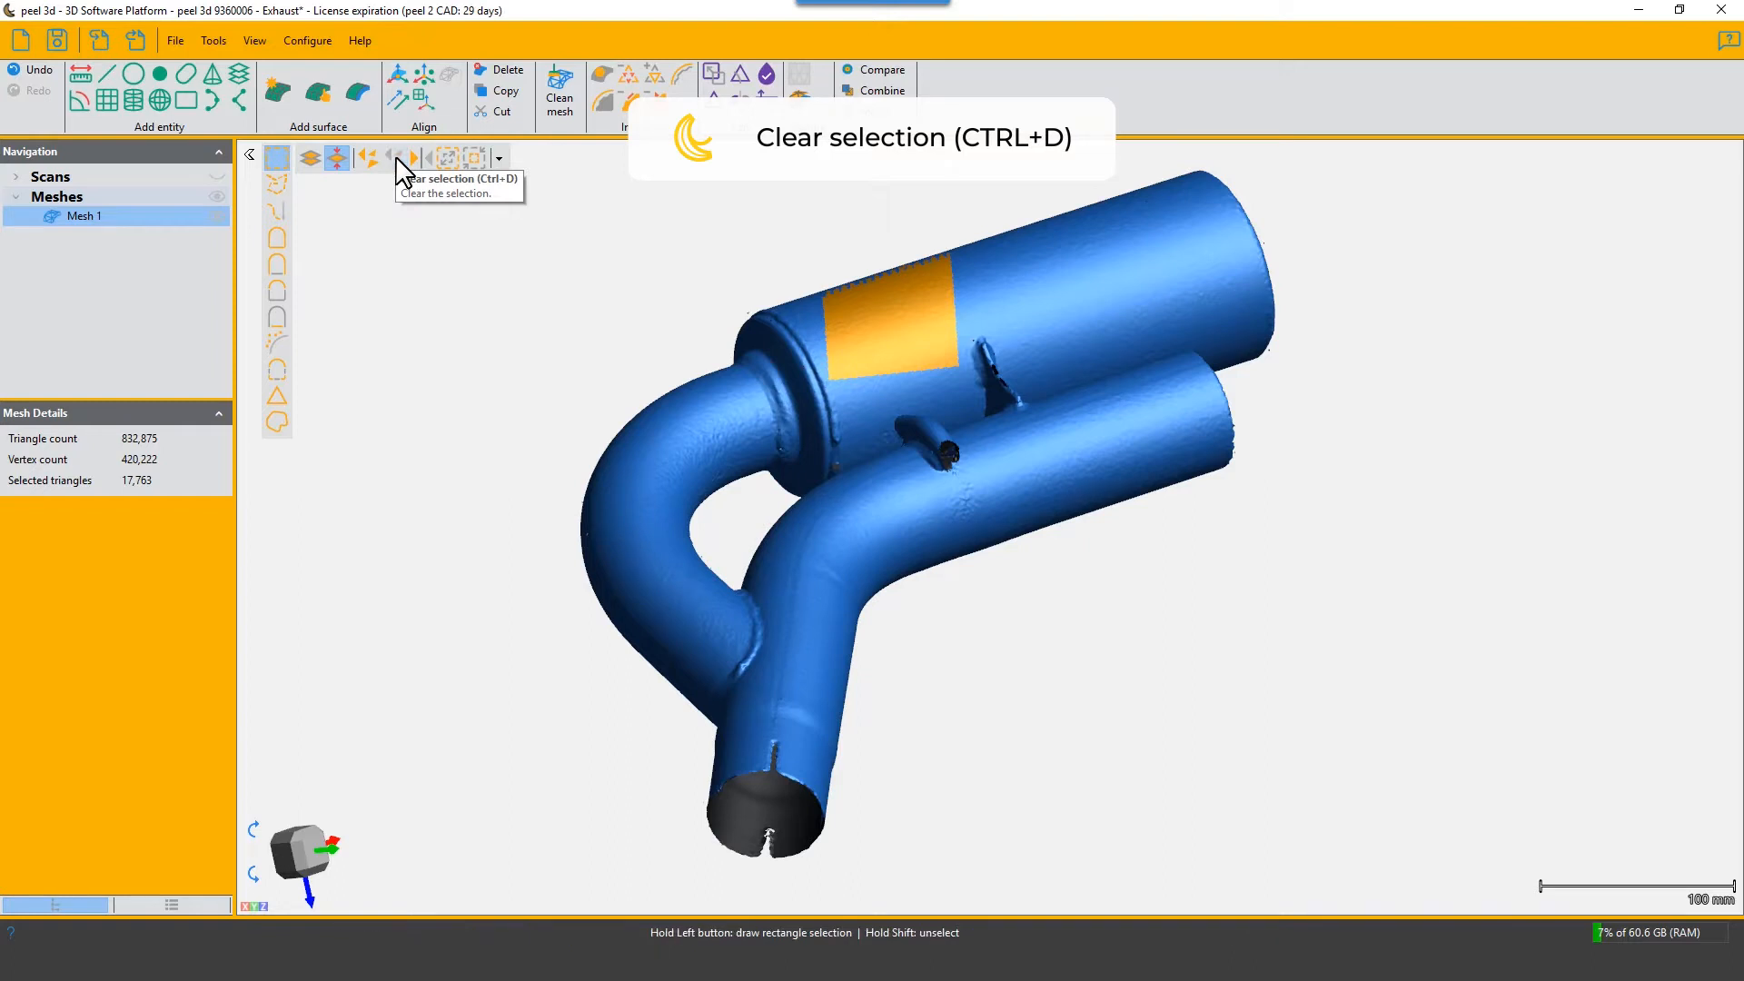
key("ctrl+d")
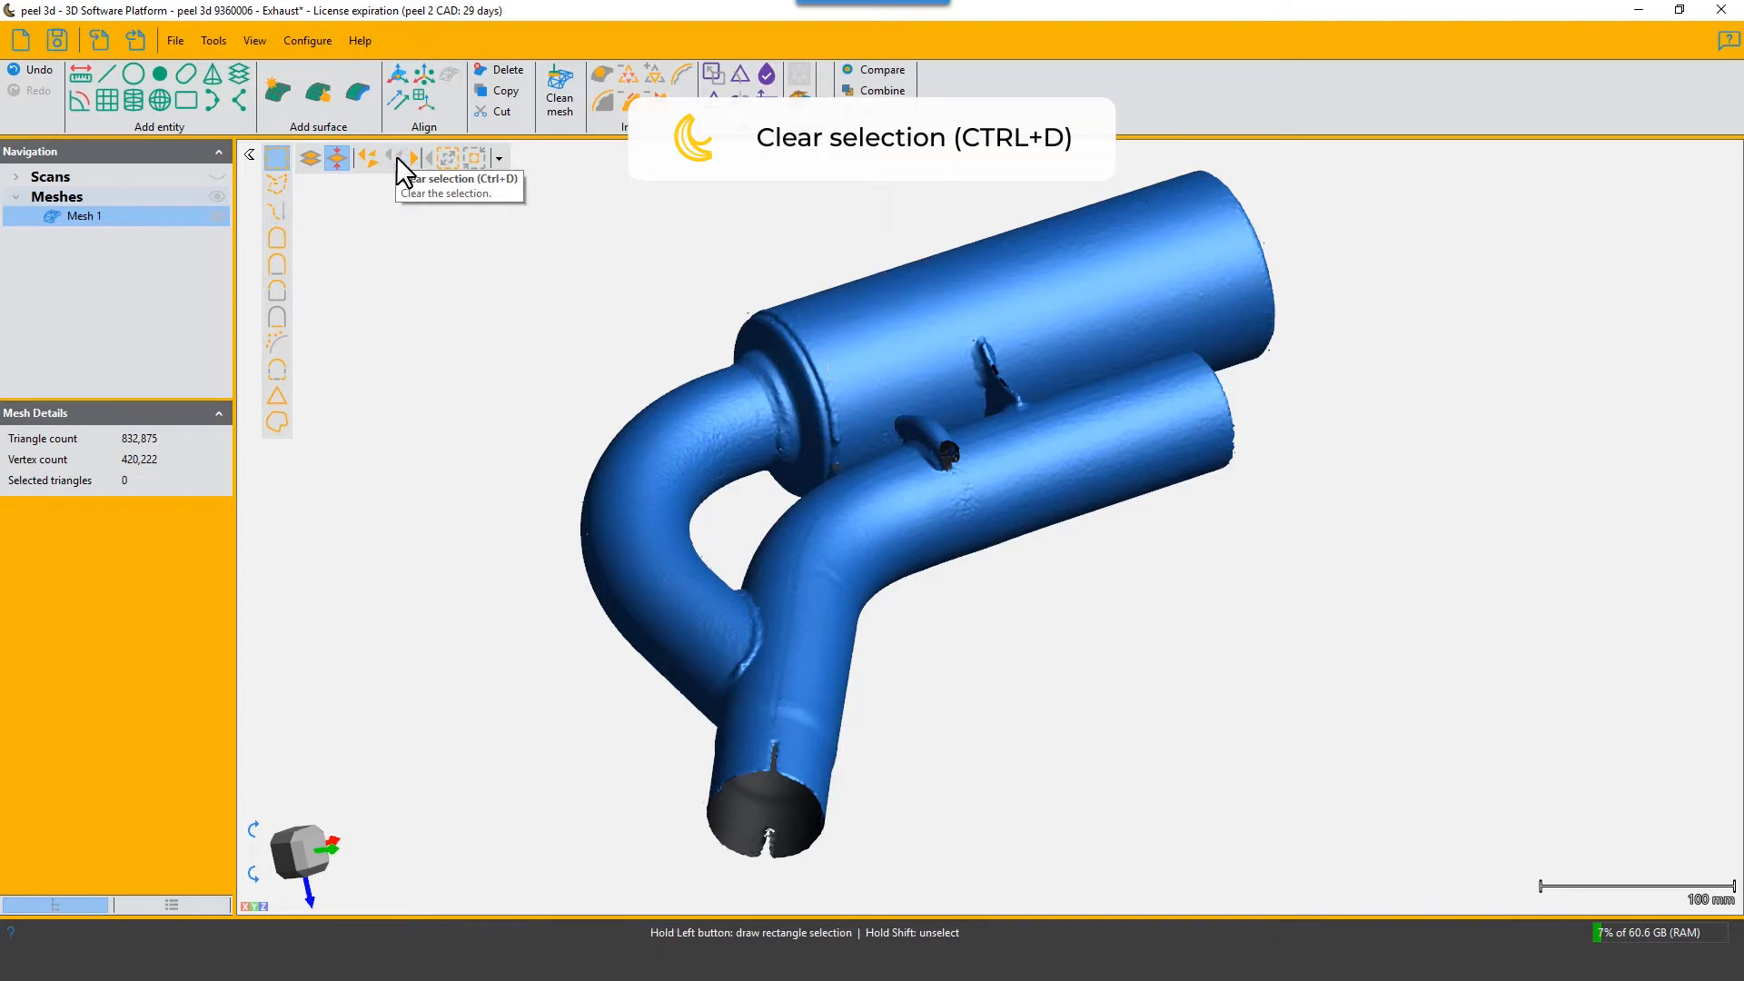
Select an irregular polygon area across the middle of the muffler with the Free-form selection, and clear the selection
left_click(282, 184)
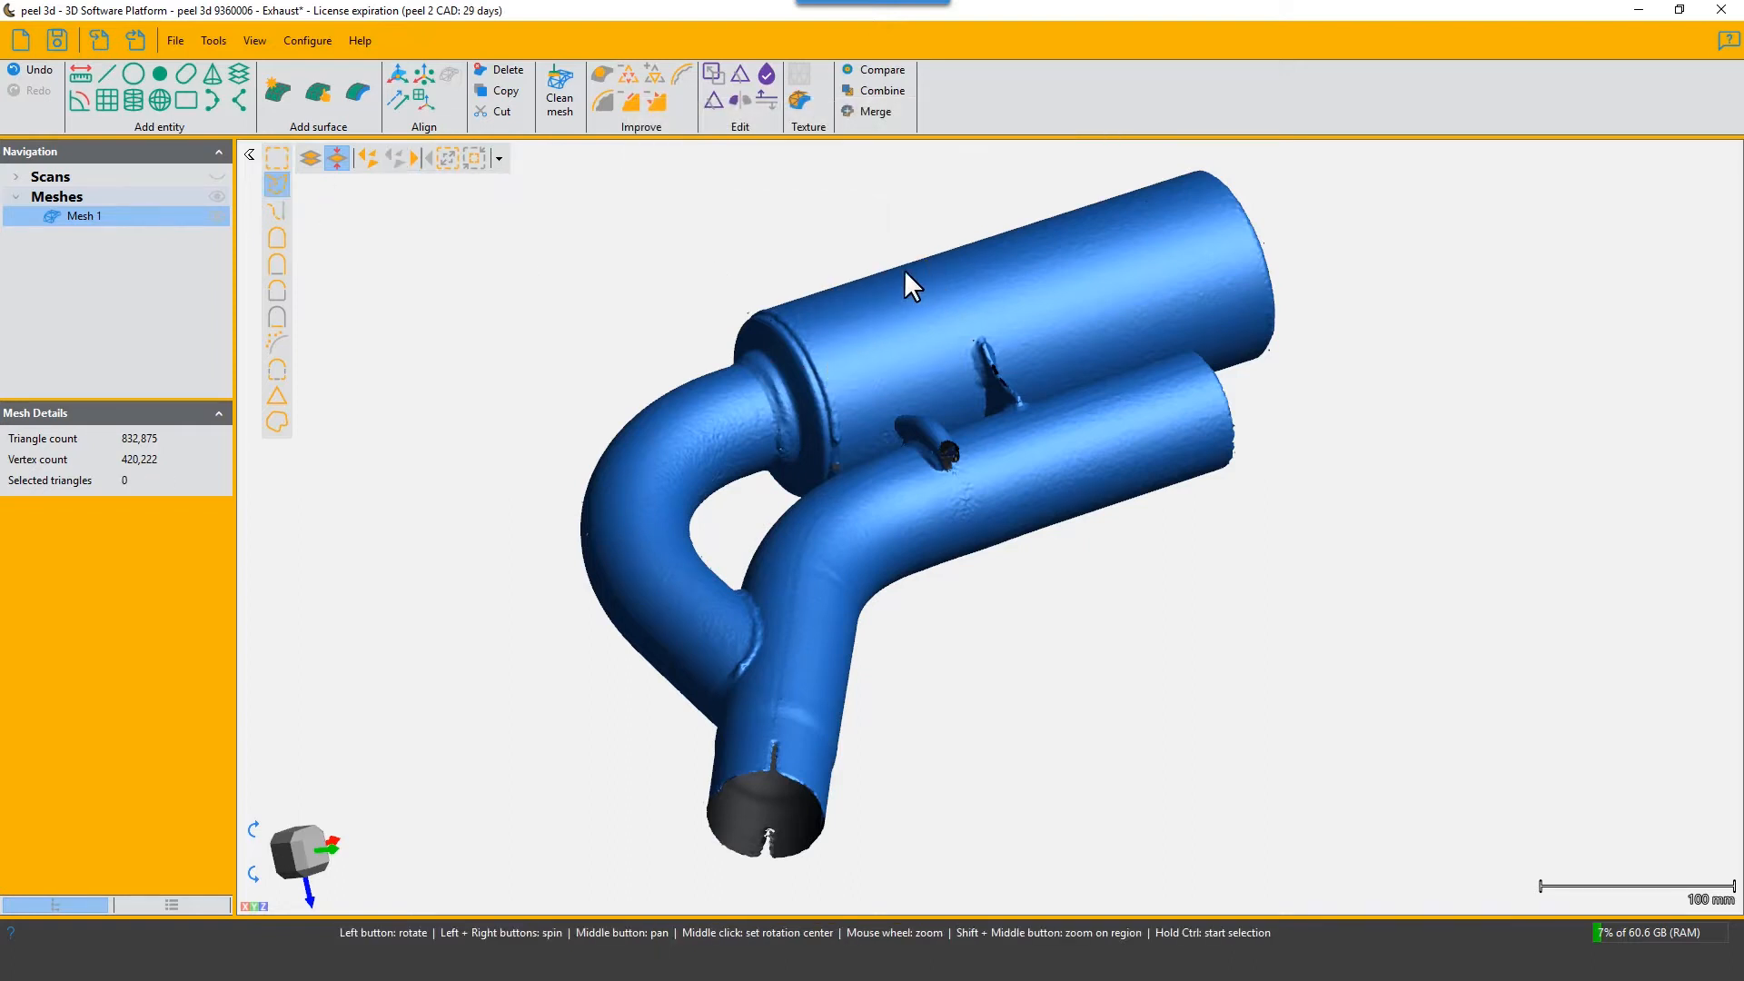
left_click(1017, 226)
left_click(1071, 265)
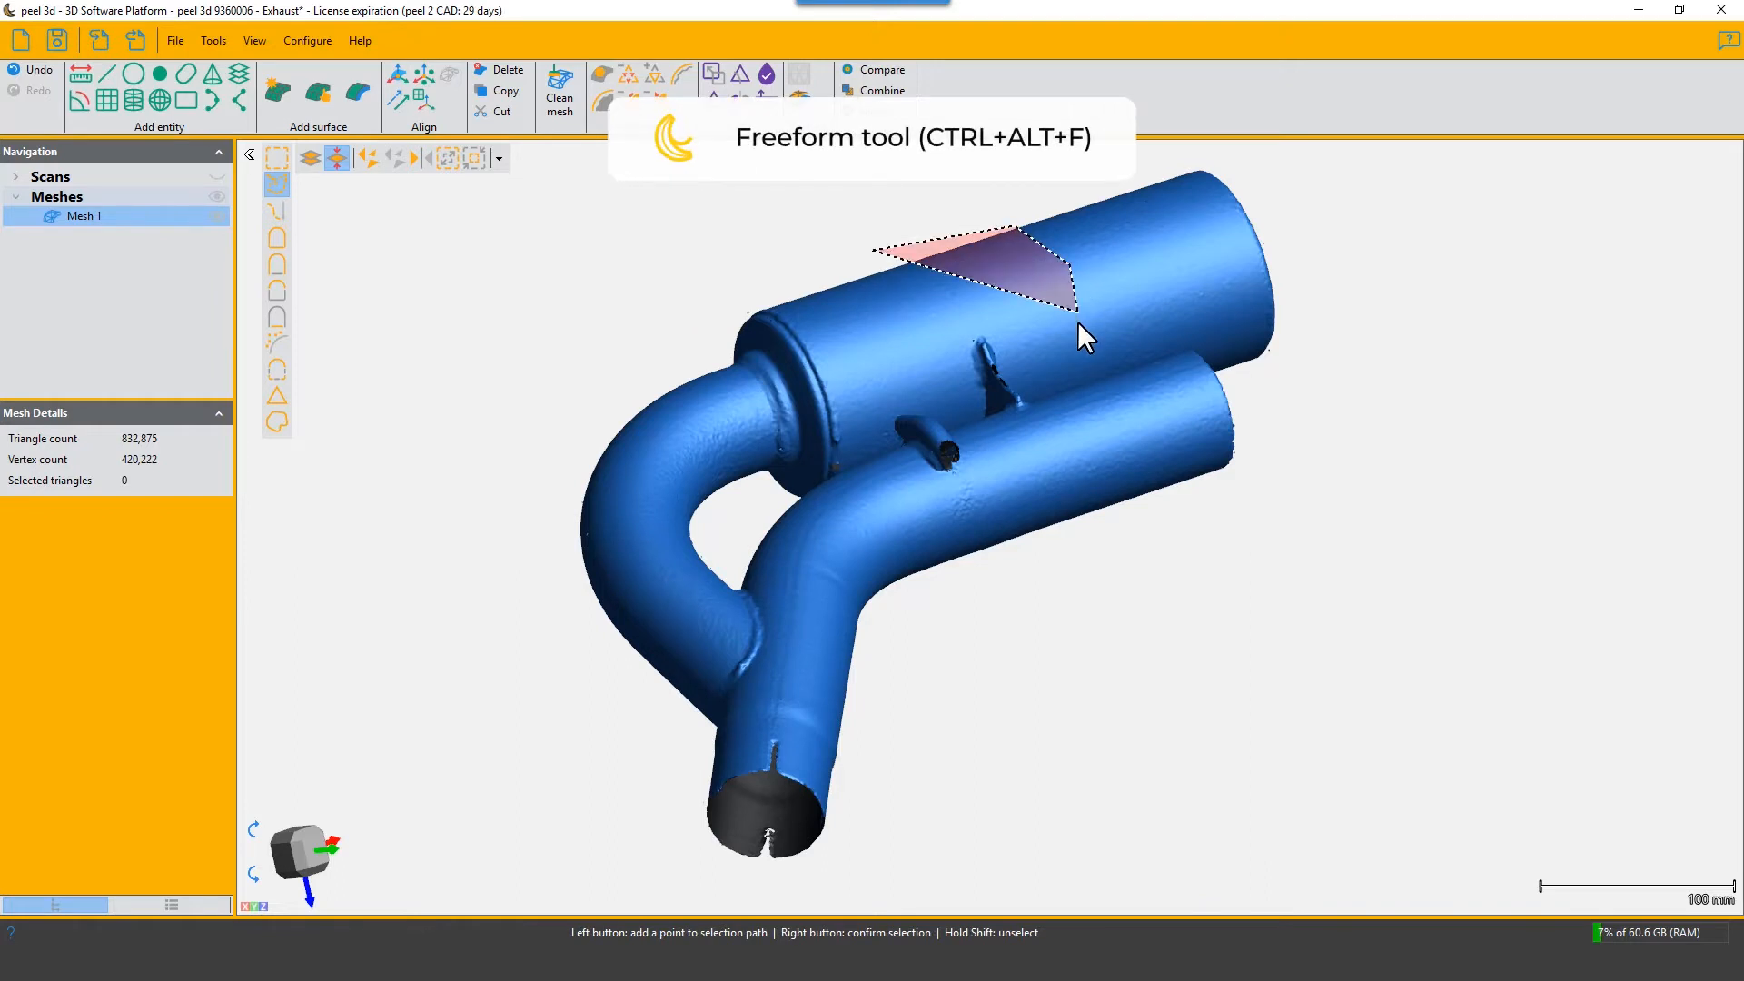
left_click(1083, 358)
left_click(1024, 445)
left_click(981, 406)
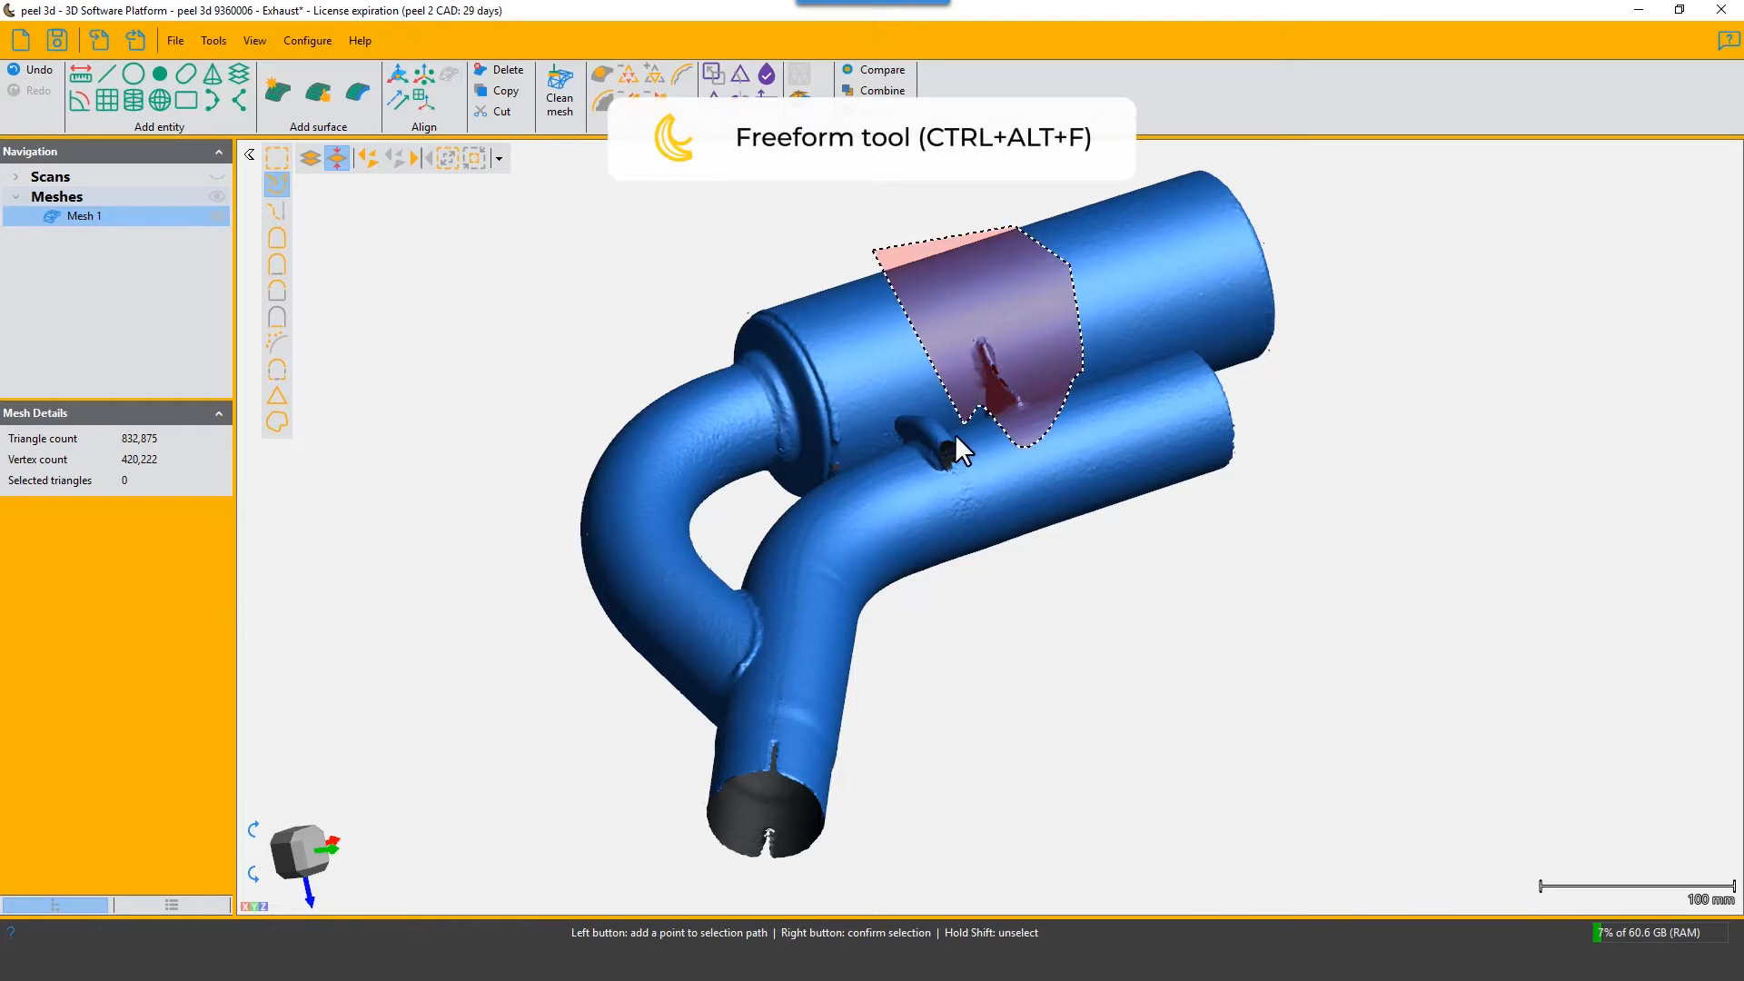
left_click(944, 454)
left_click(837, 410)
left_click(821, 379)
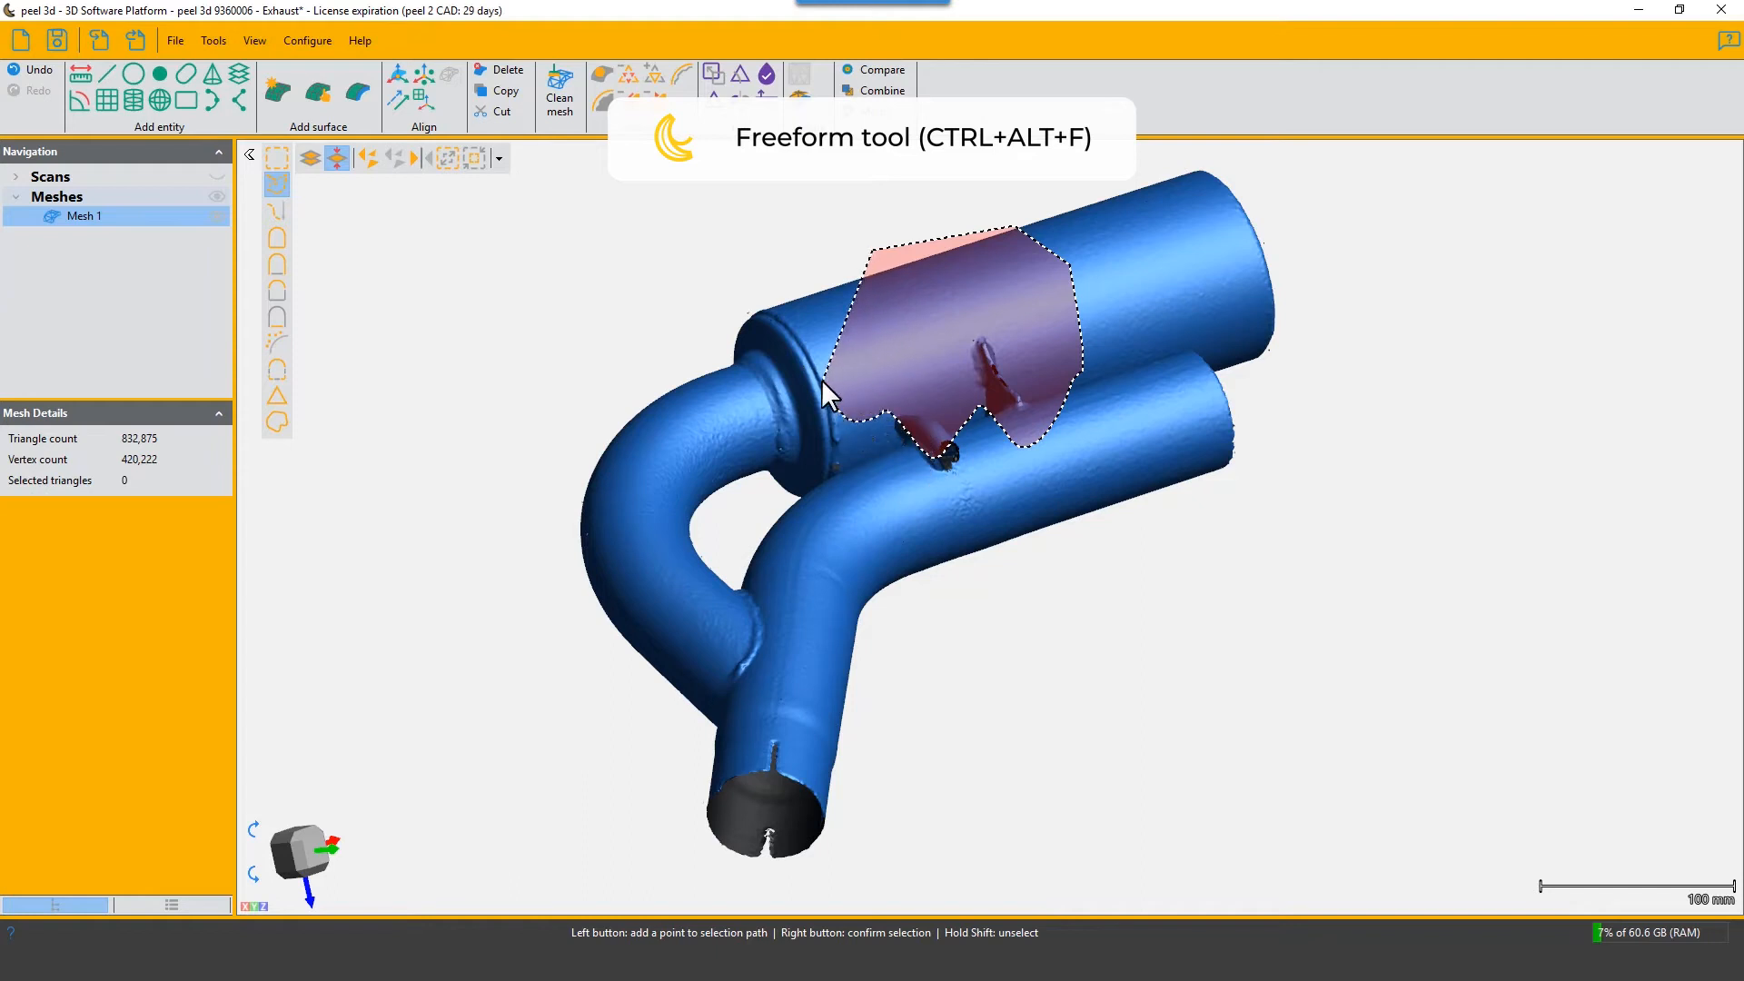
right_click(1027, 311)
key("ctrl+d")
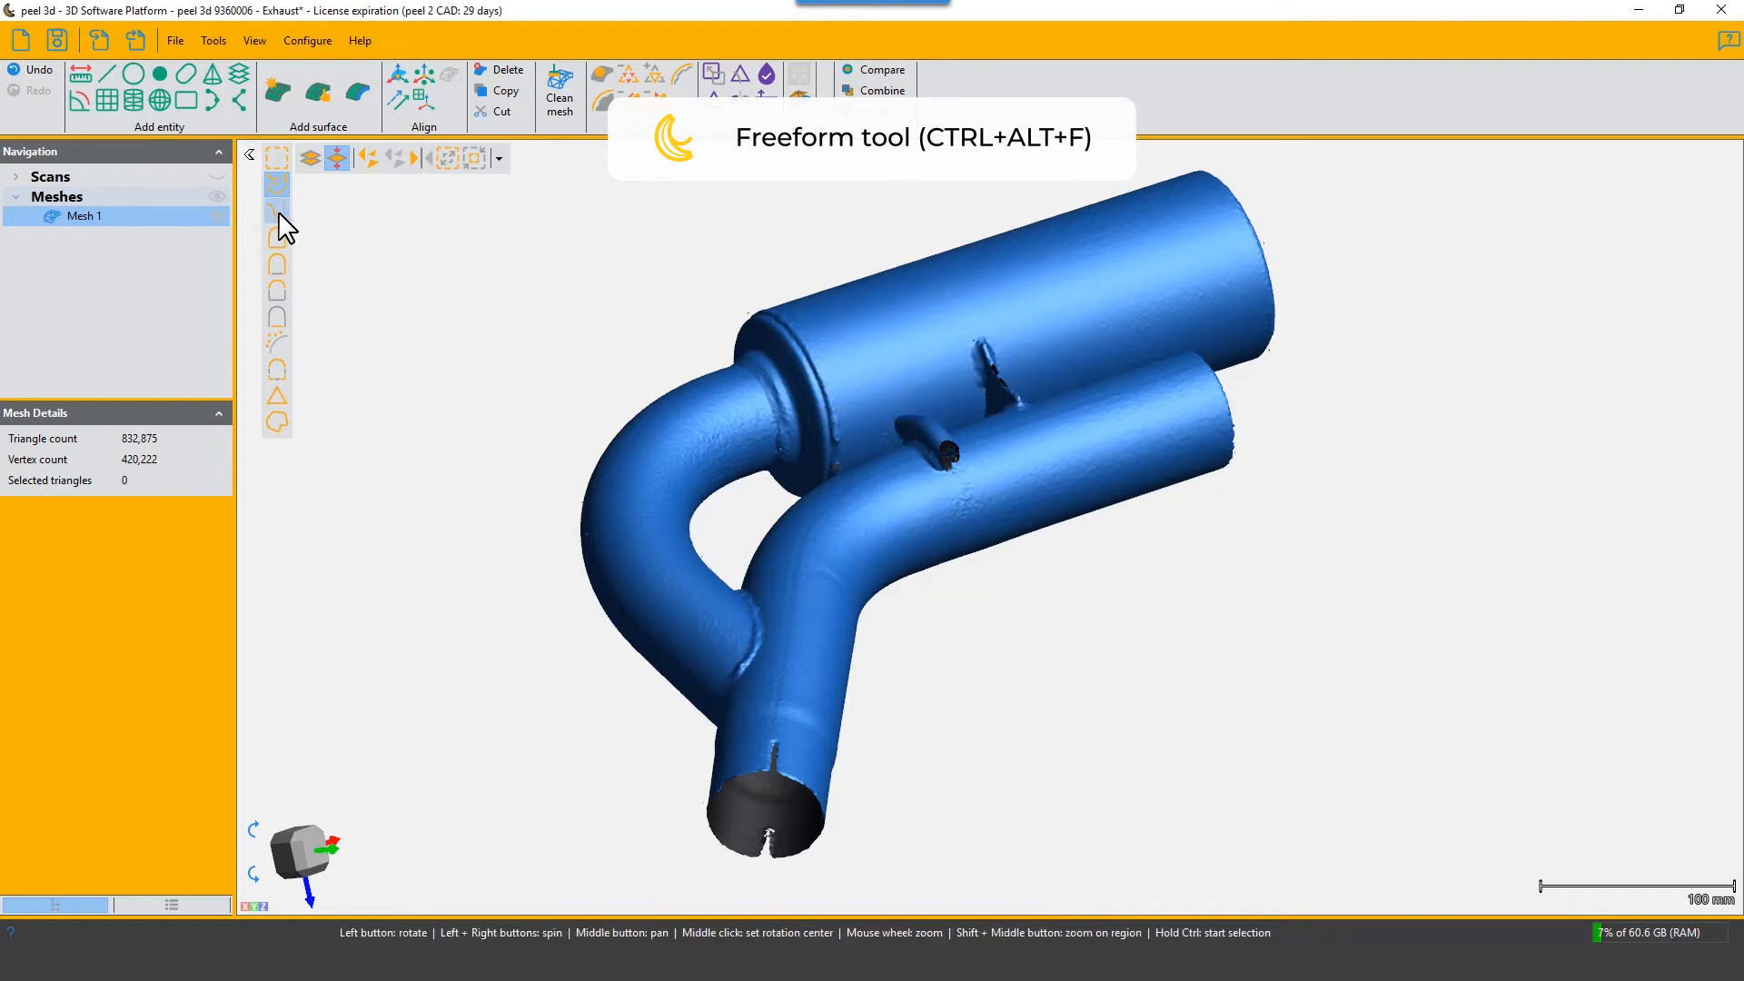
Brush a winding selection path across the muffler and the front pipe at brush size 10
left_click(277, 211)
mouse_move(1037, 286)
left_mouse_down()
mouse_move(945, 320)
mouse_move(1083, 349)
mouse_move(1113, 400)
mouse_move(981, 416)
left_mouse_up()
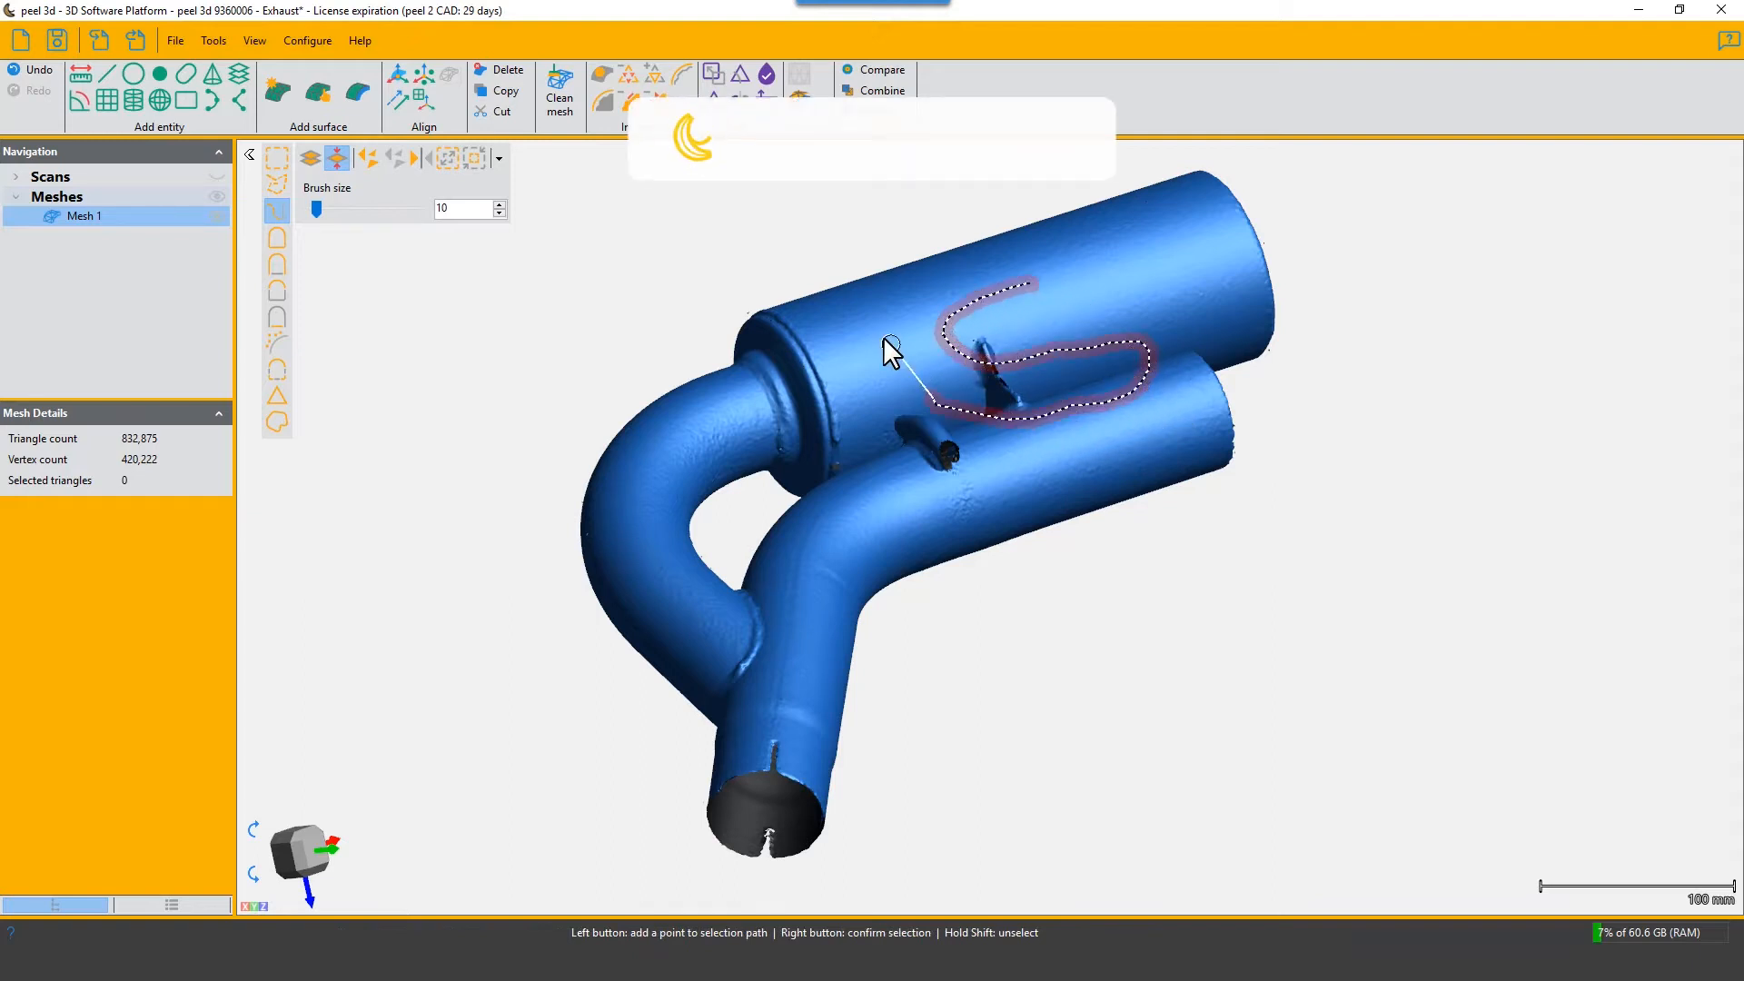
mouse_move(883, 336)
left_mouse_down()
mouse_move(832, 379)
mouse_move(862, 438)
mouse_move(924, 461)
left_mouse_up()
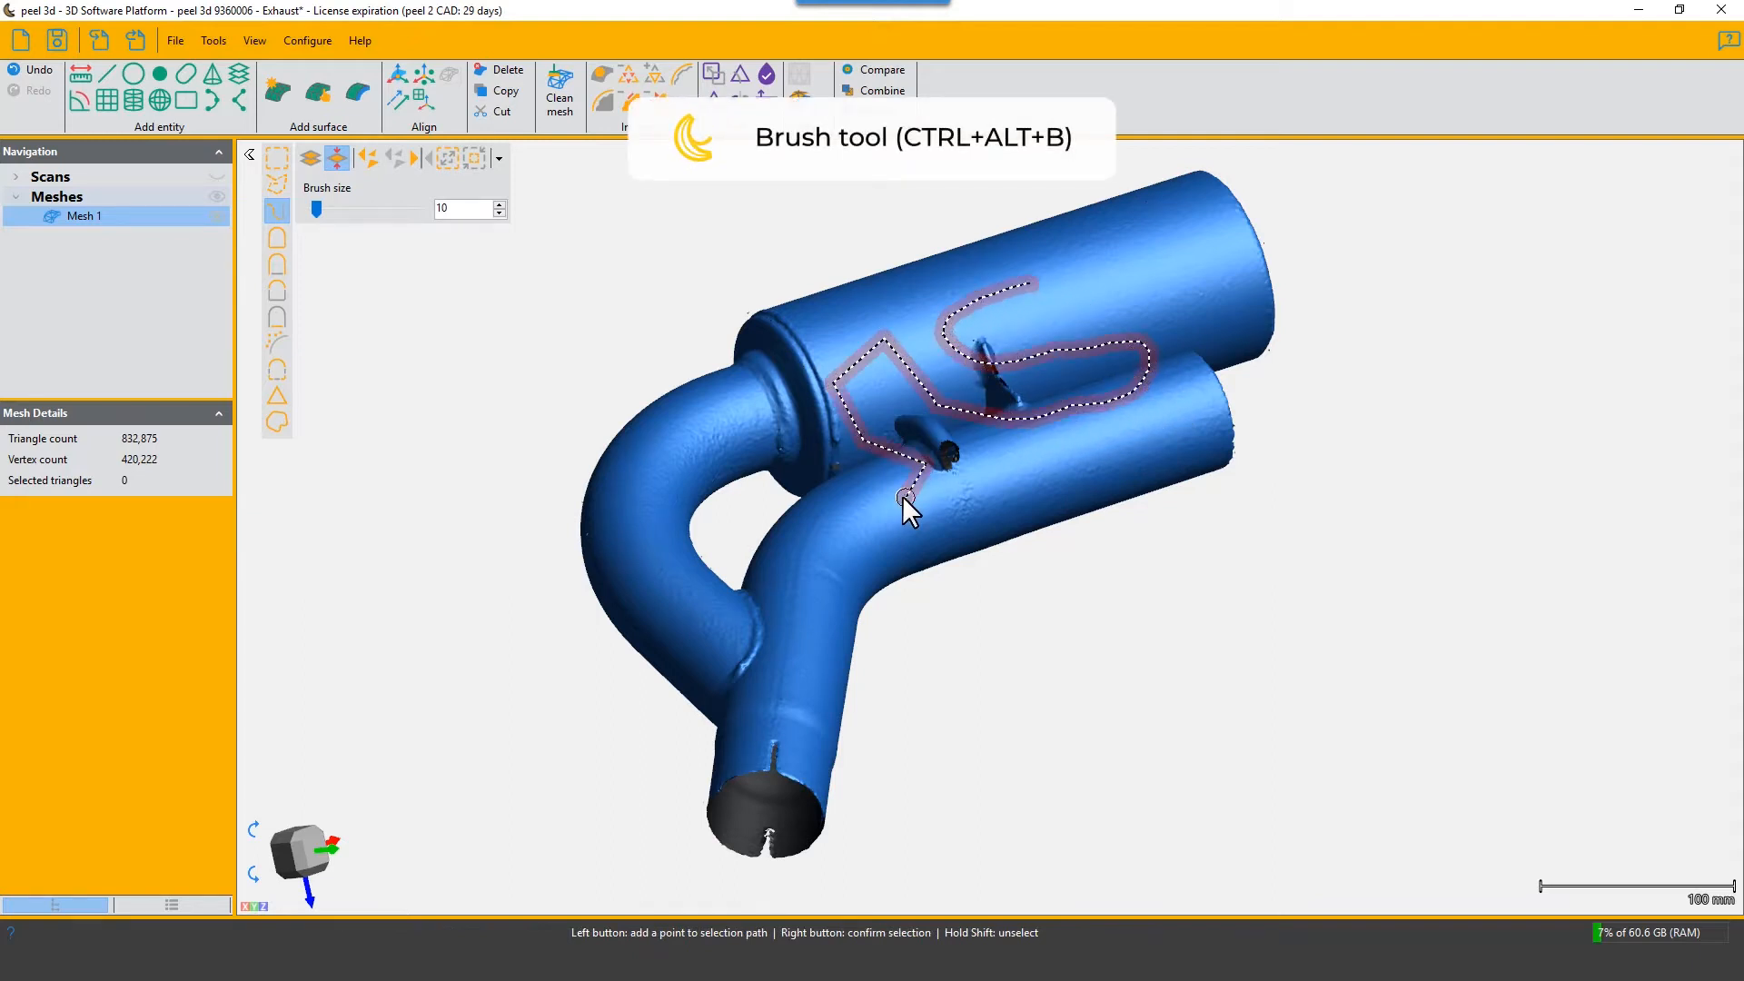
right_click(826, 574)
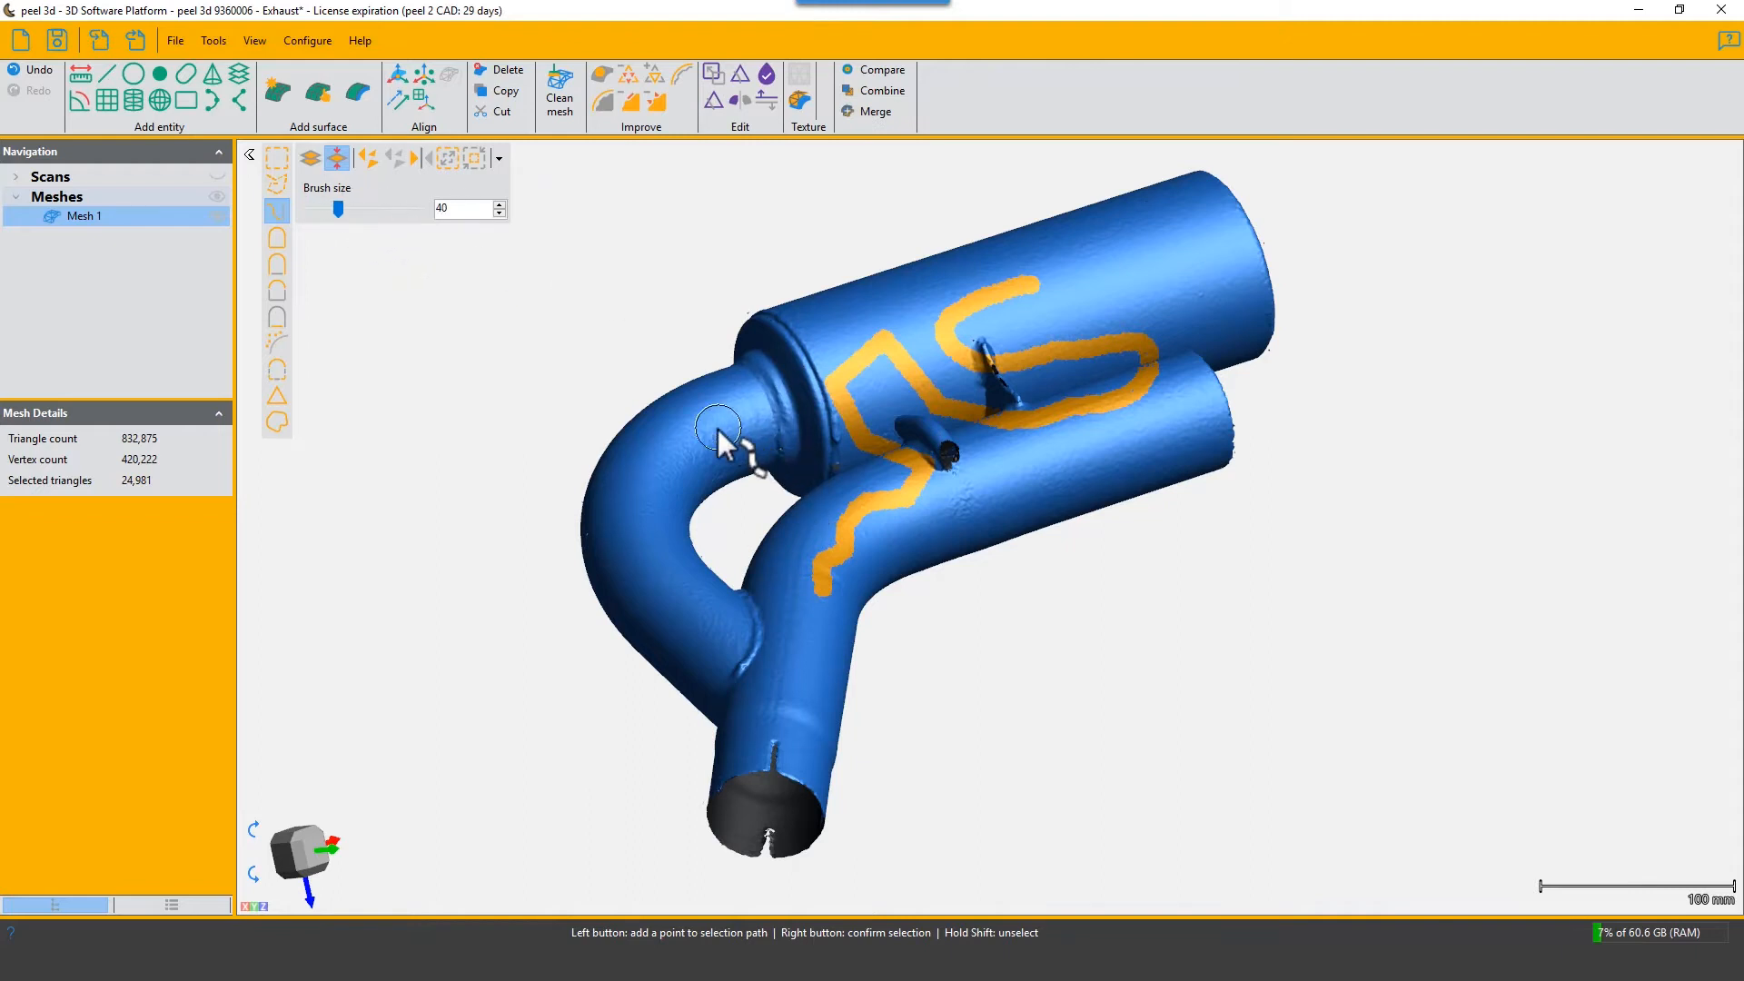
Adjust the selection brush size to 45
scroll(718, 428, "up", 3, "ctrl")
scroll(717, 428, "up", 1, "ctrl")
scroll(717, 429, "down", 5, "ctrl")
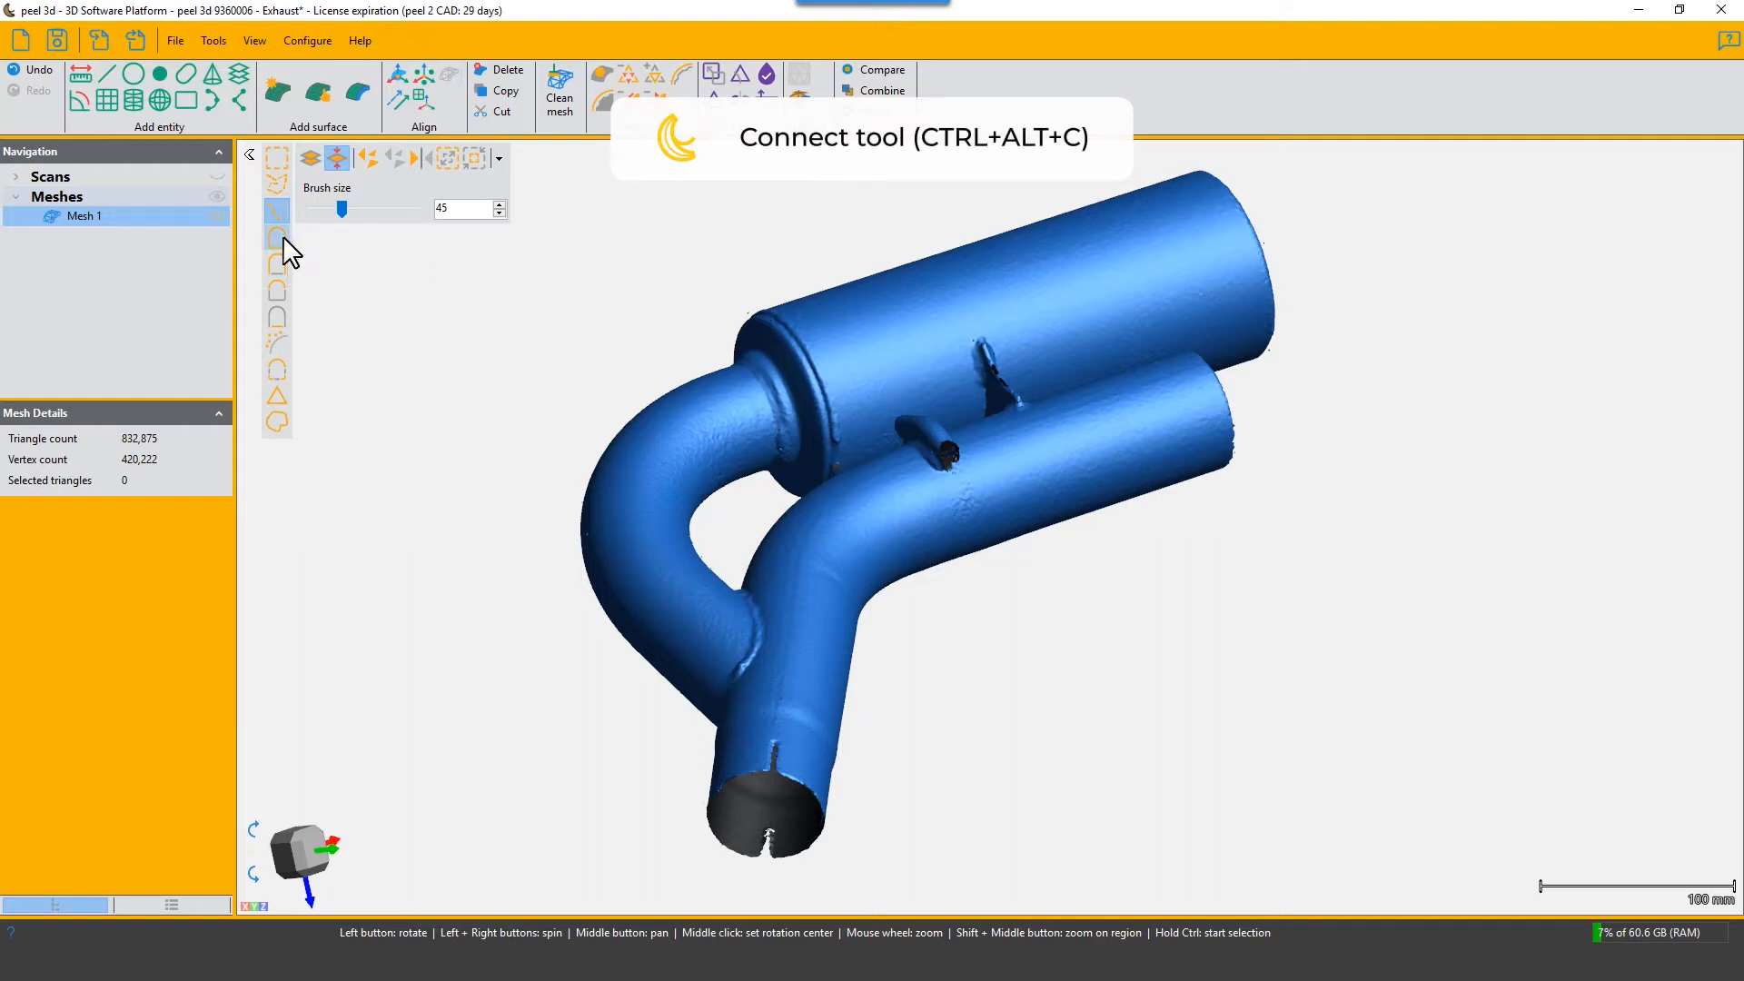
Select the main exhaust body with the Connect tool and inspect the open pipe end for unselected loose fragments
left_click(280, 238)
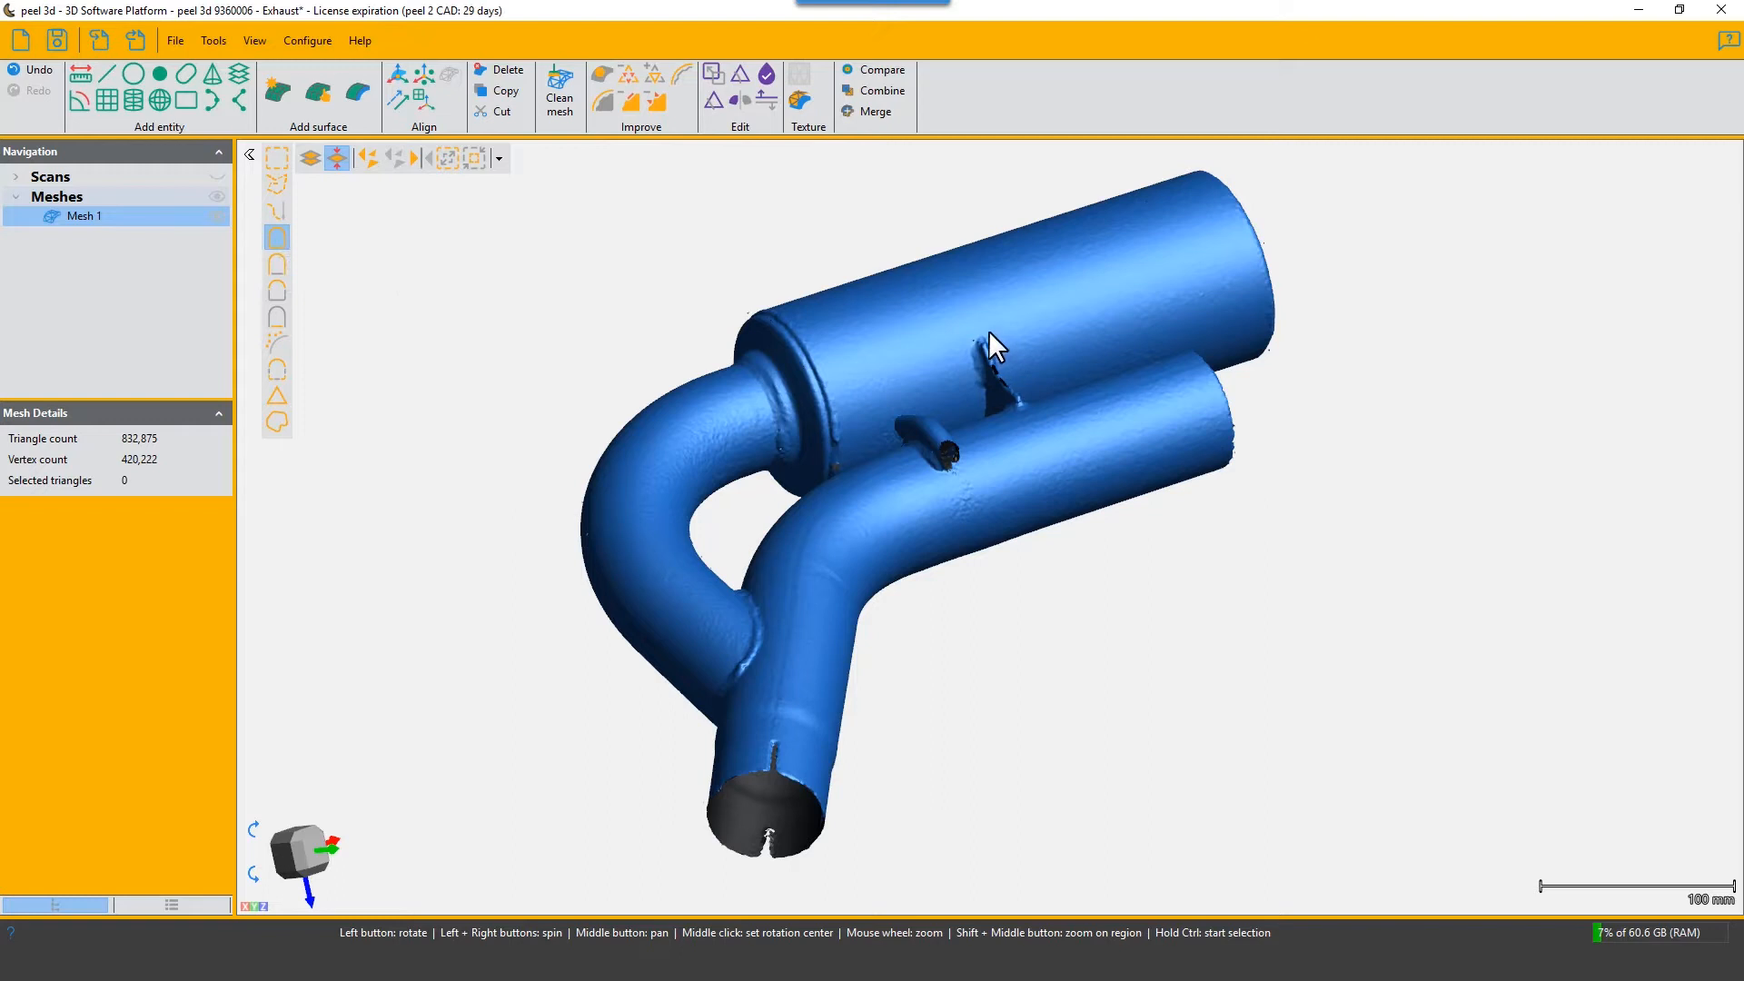
left_click(943, 347)
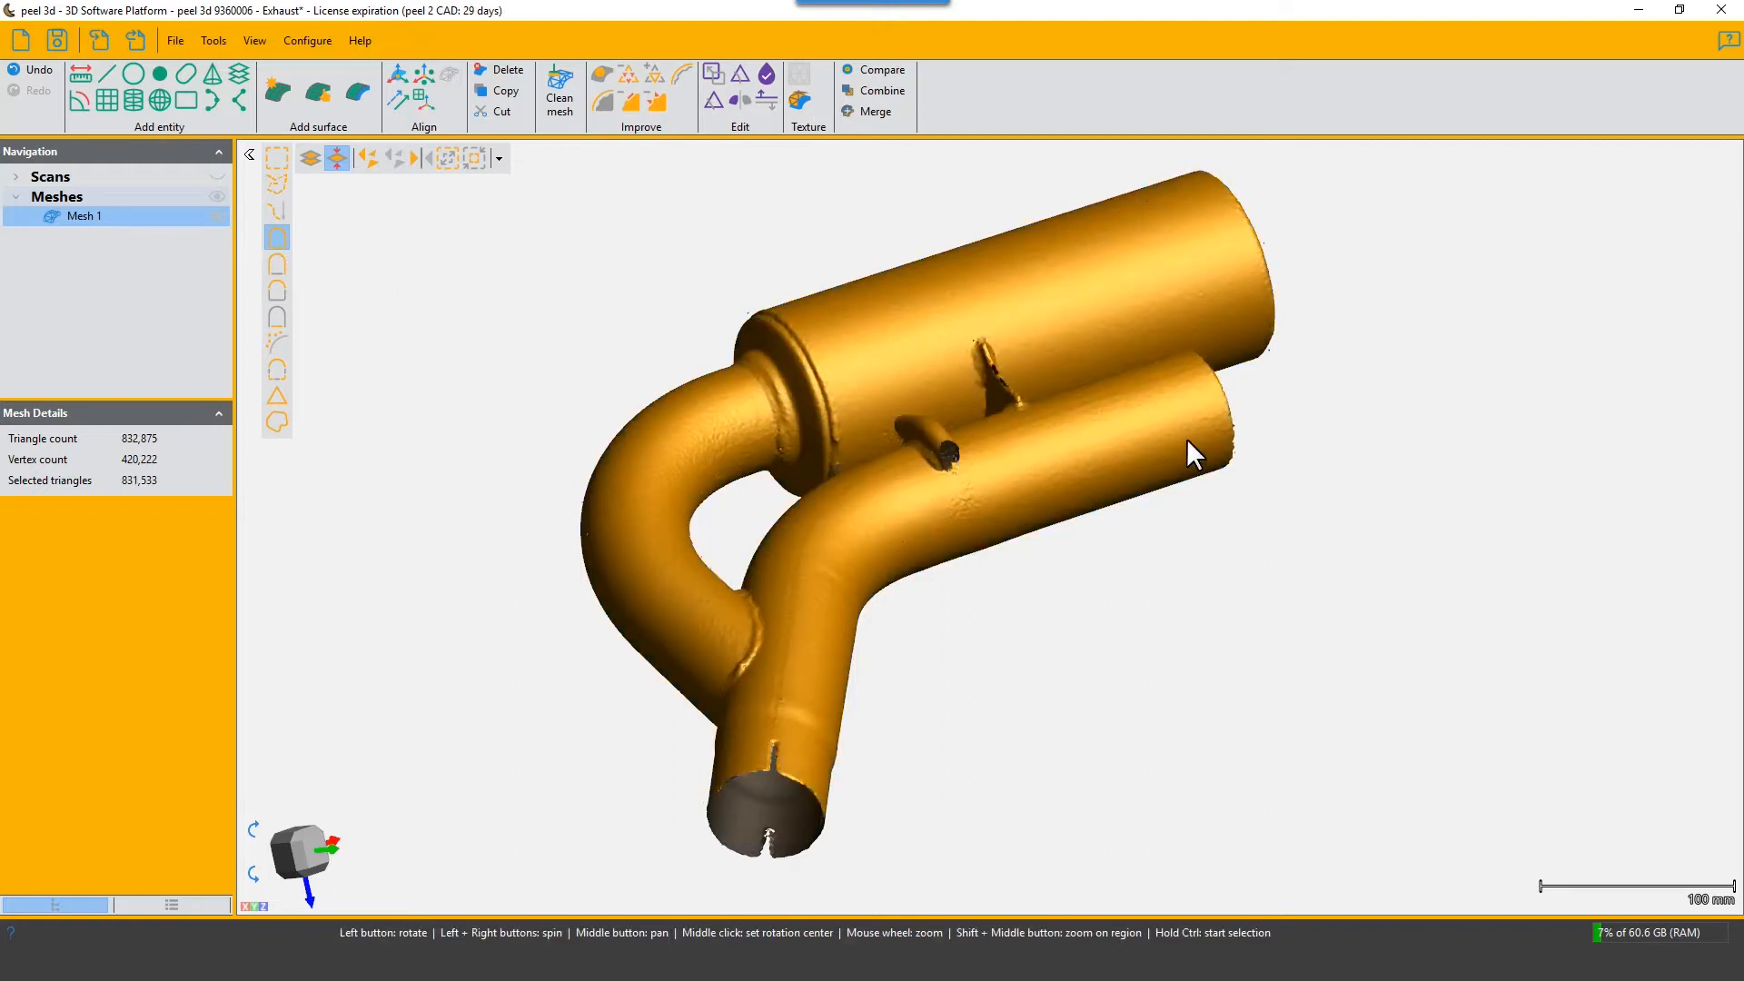
left_click_drag(1079, 403, 1037, 414)
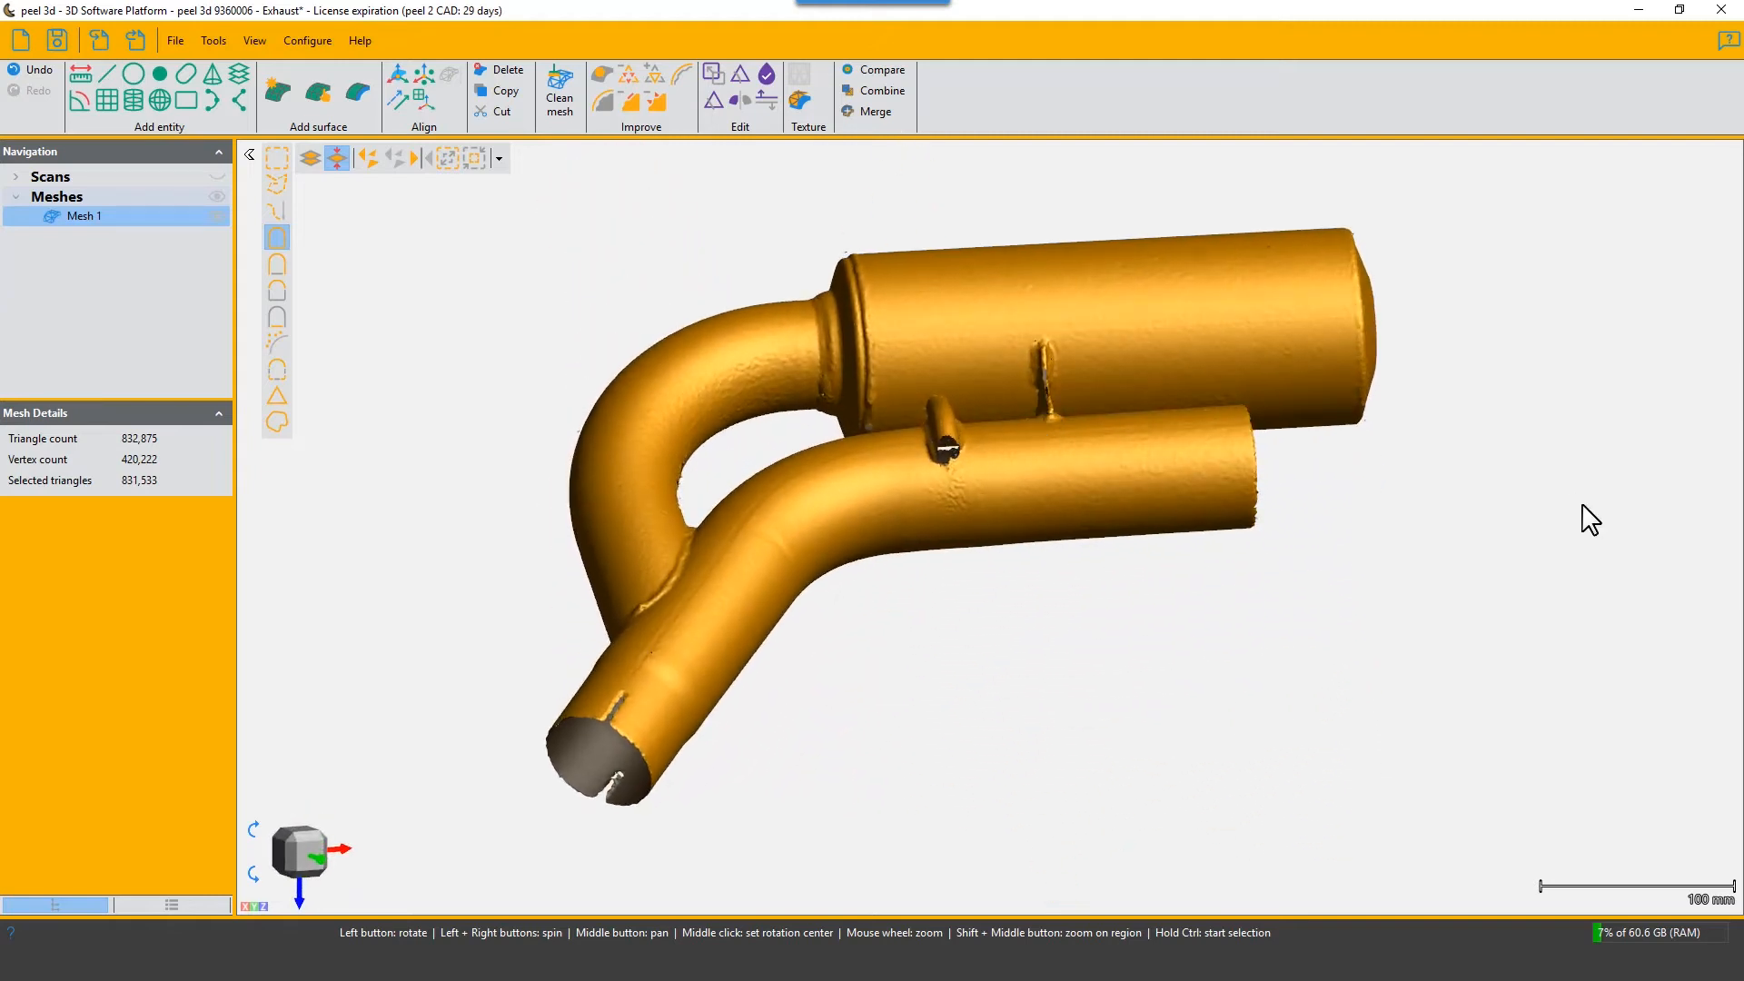
scroll(1290, 520, "up", 5)
scroll(923, 530, "up", 5)
left_click_drag(751, 526, 666, 502)
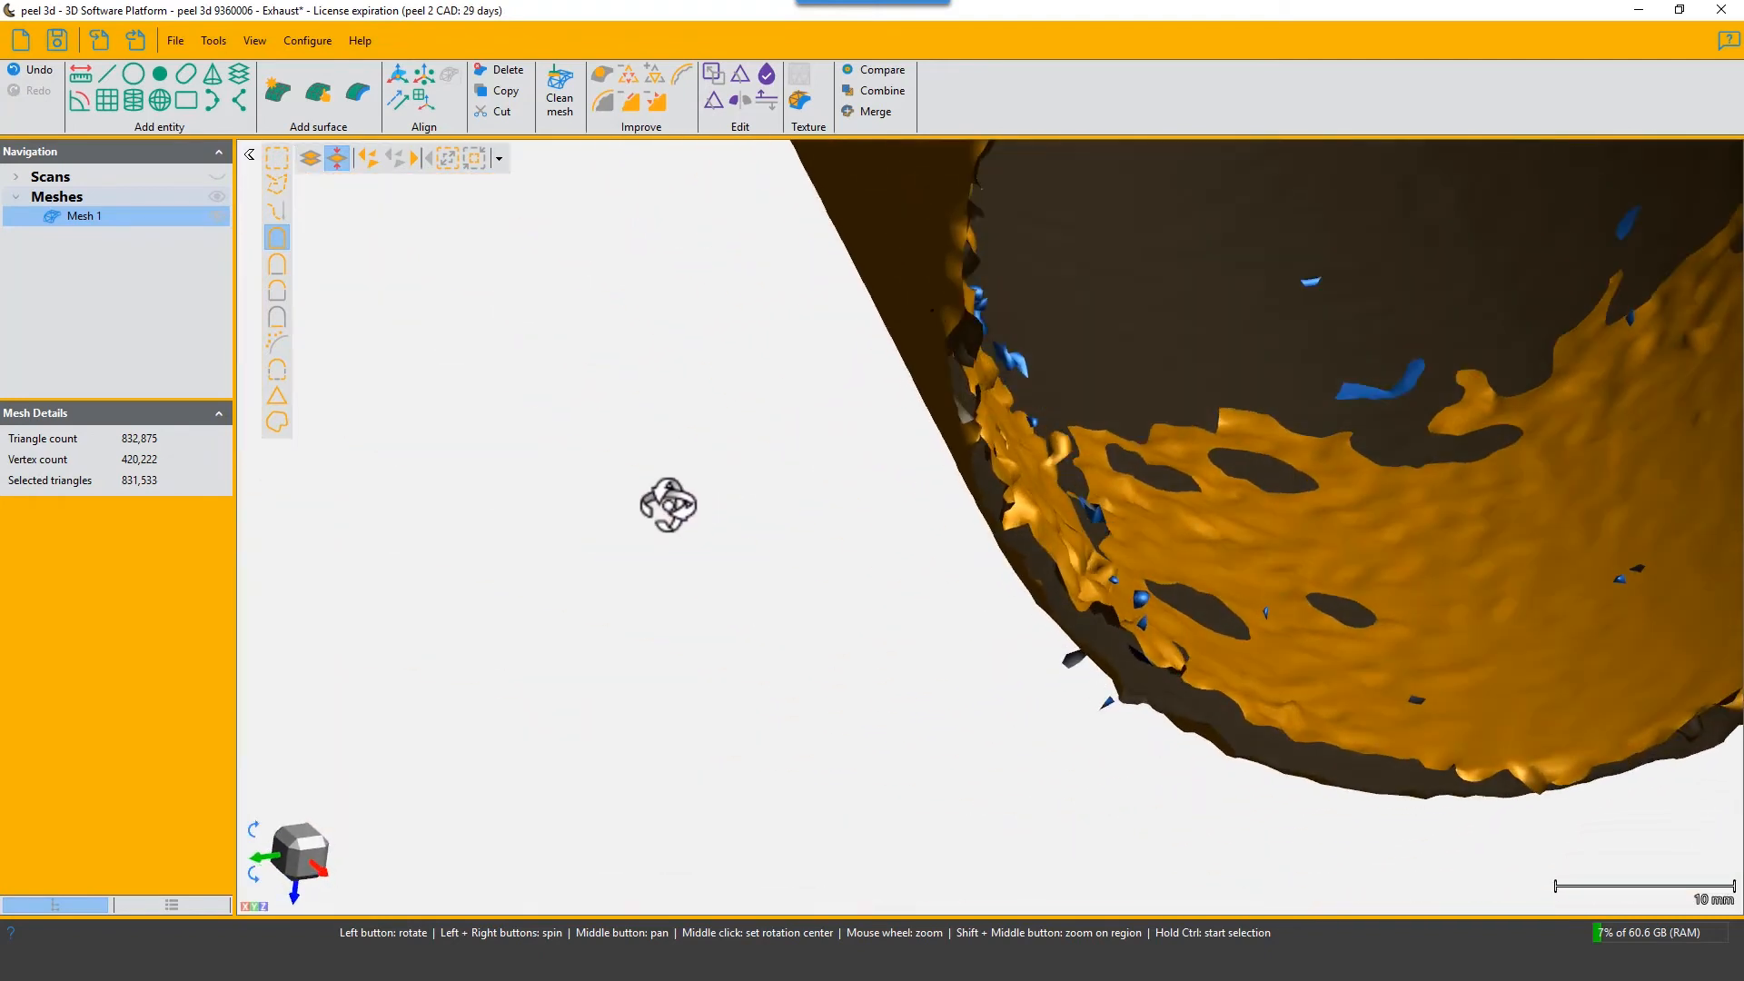
scroll(1217, 482, "down", 3)
left_click_drag(1217, 481, 1257, 483)
scroll(1264, 467, "down", 6)
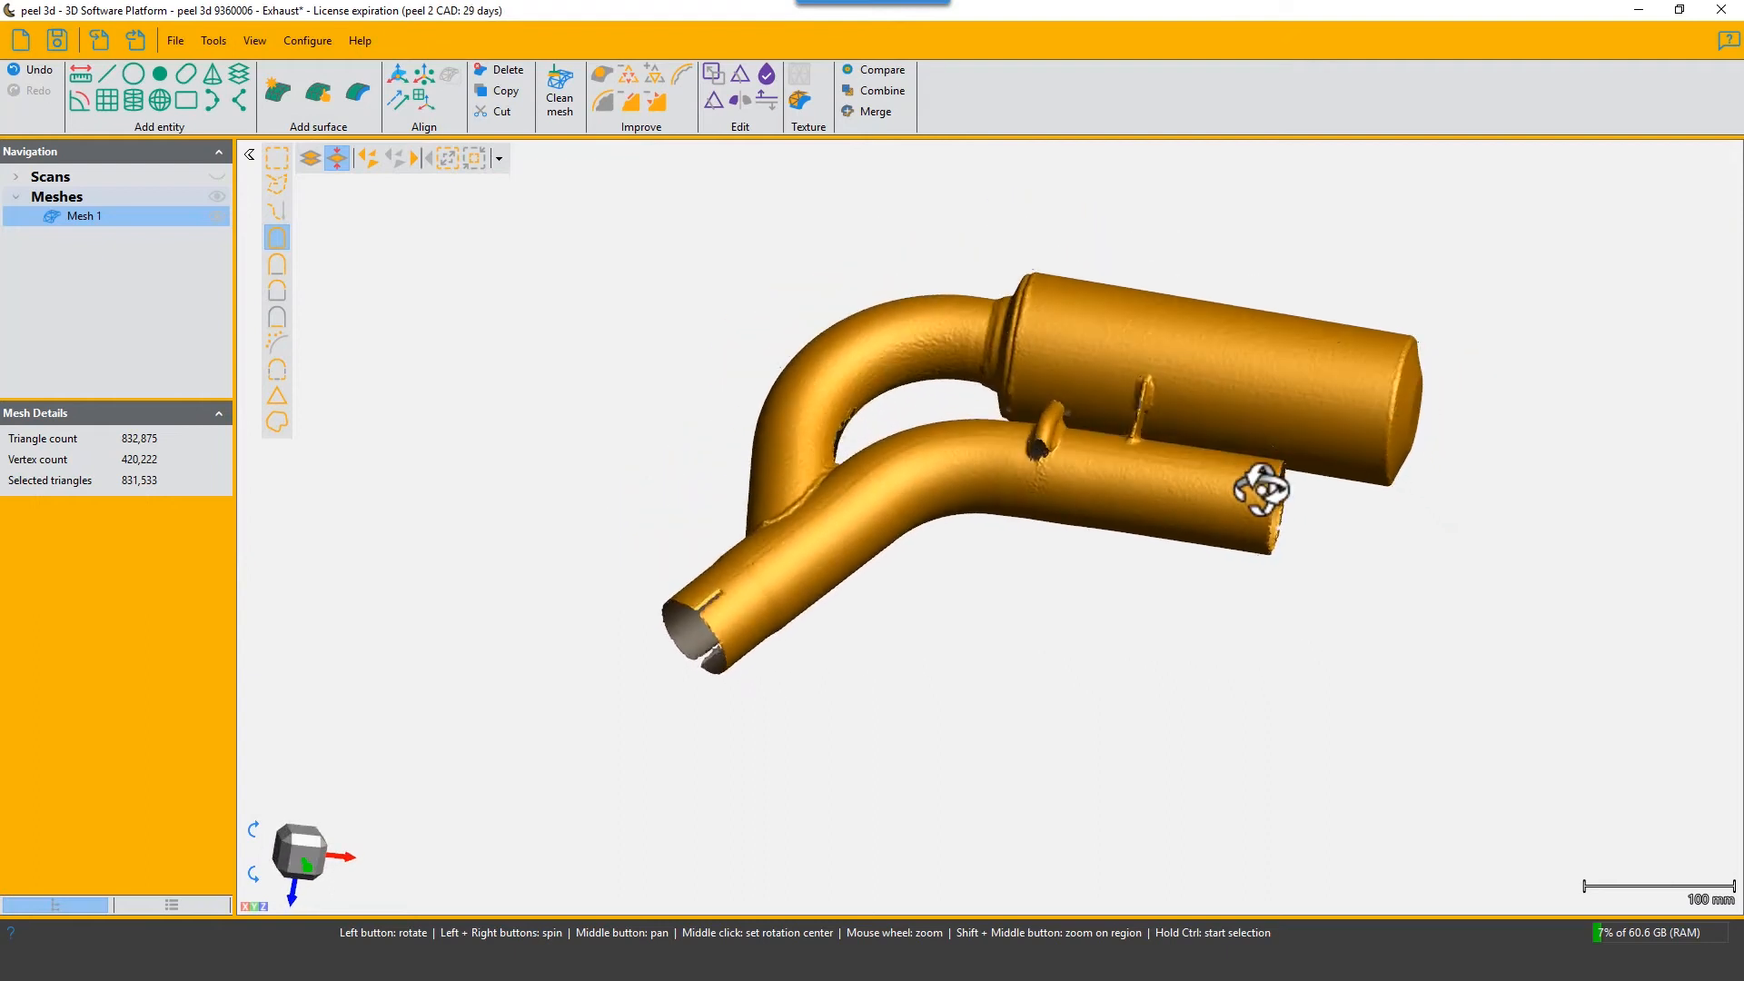
Invert the selection to the disconnected fragments around the pipe end and delete them
left_click(421, 160)
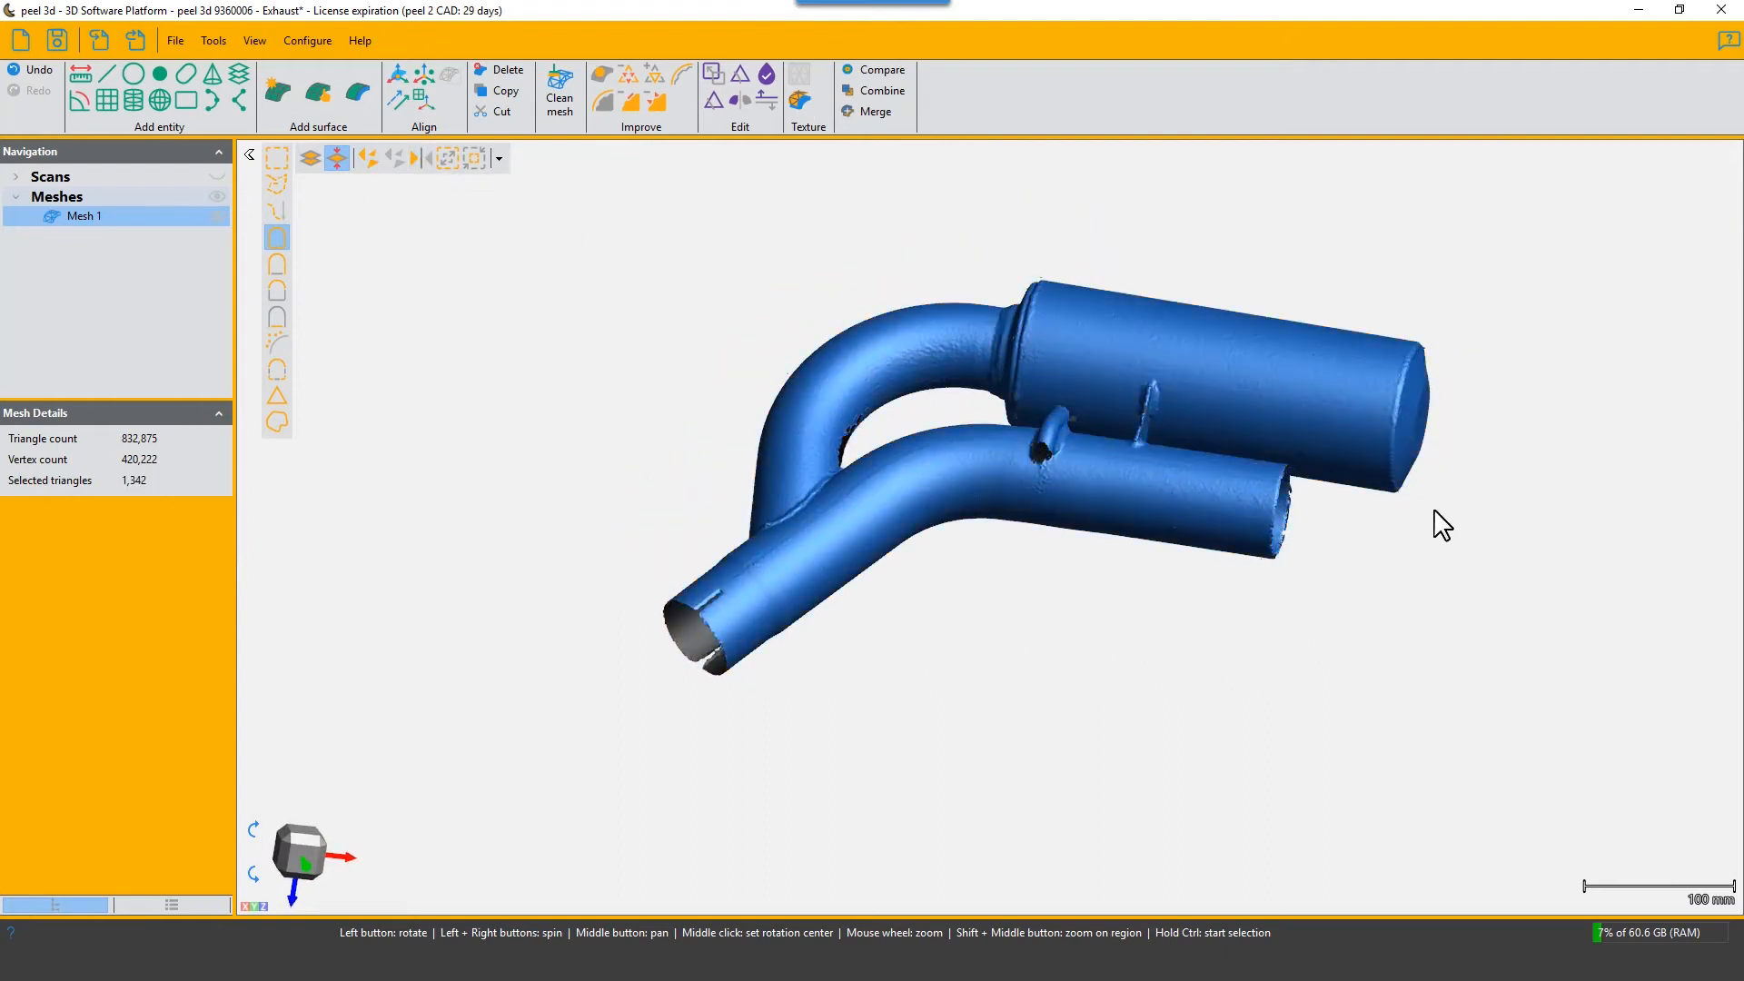
left_click_drag(1480, 432, 1351, 381)
scroll(1195, 615, "up", 3)
scroll(1117, 542, "up", 5)
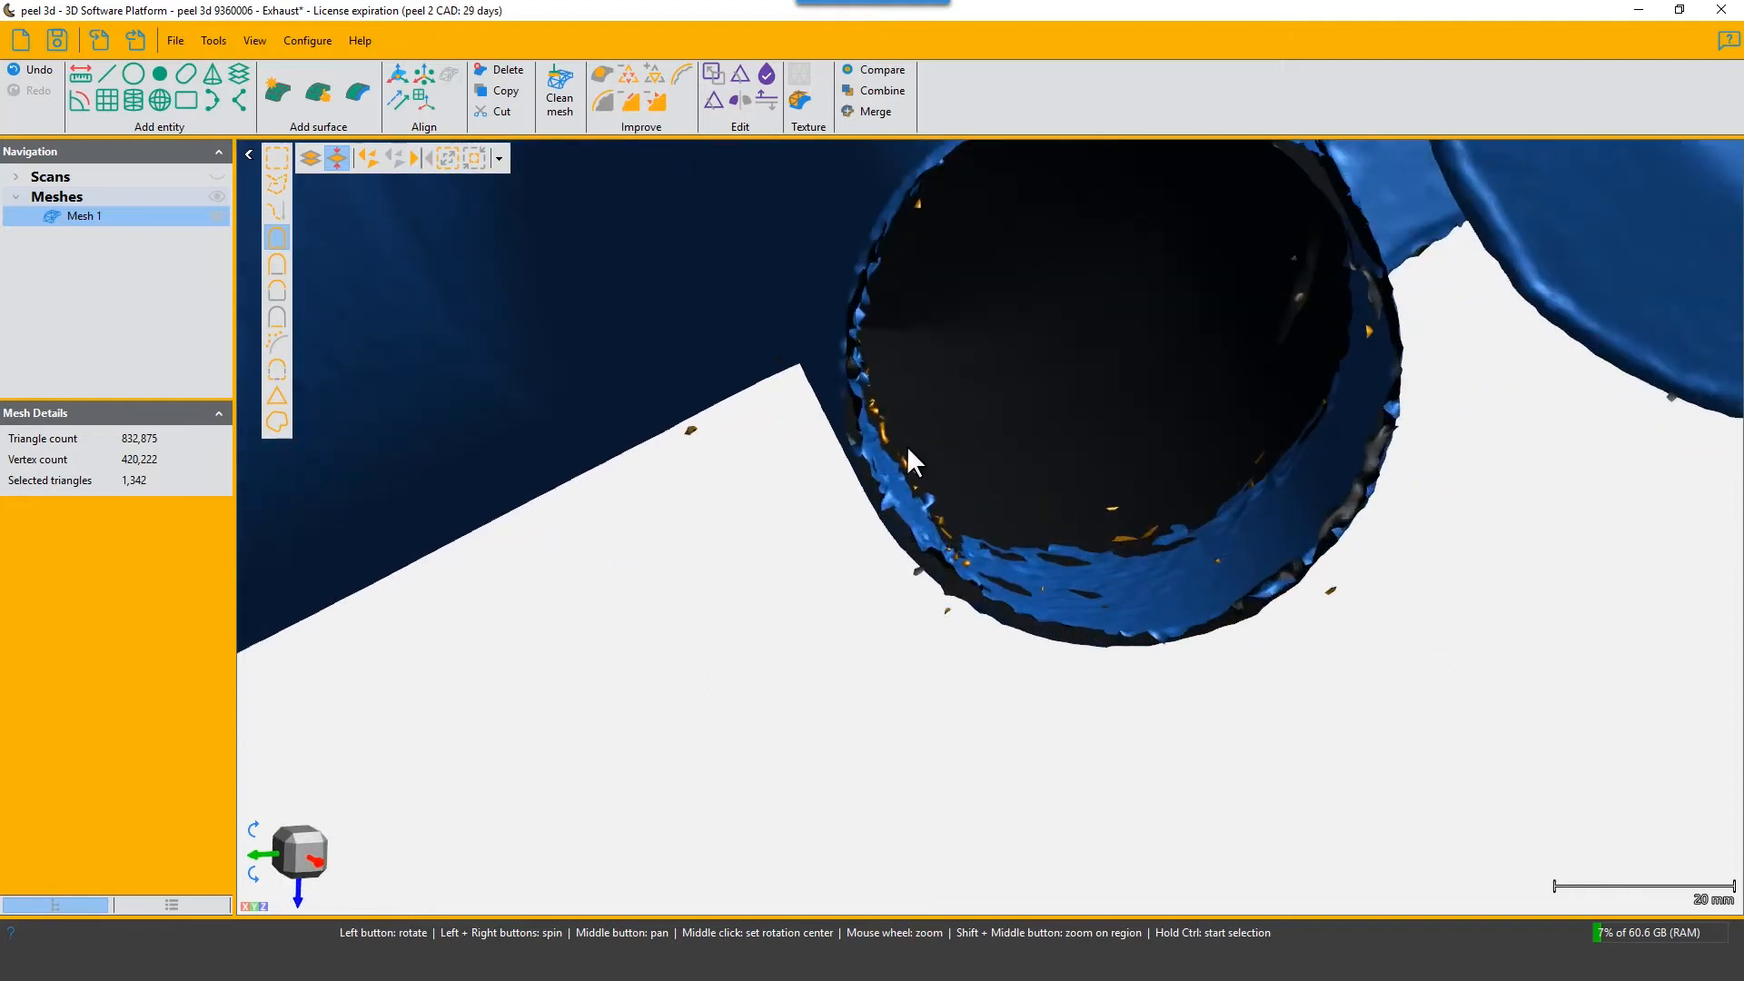
scroll(1146, 496, "down", 5)
left_click_drag(1136, 493, 1146, 497)
left_click(492, 68)
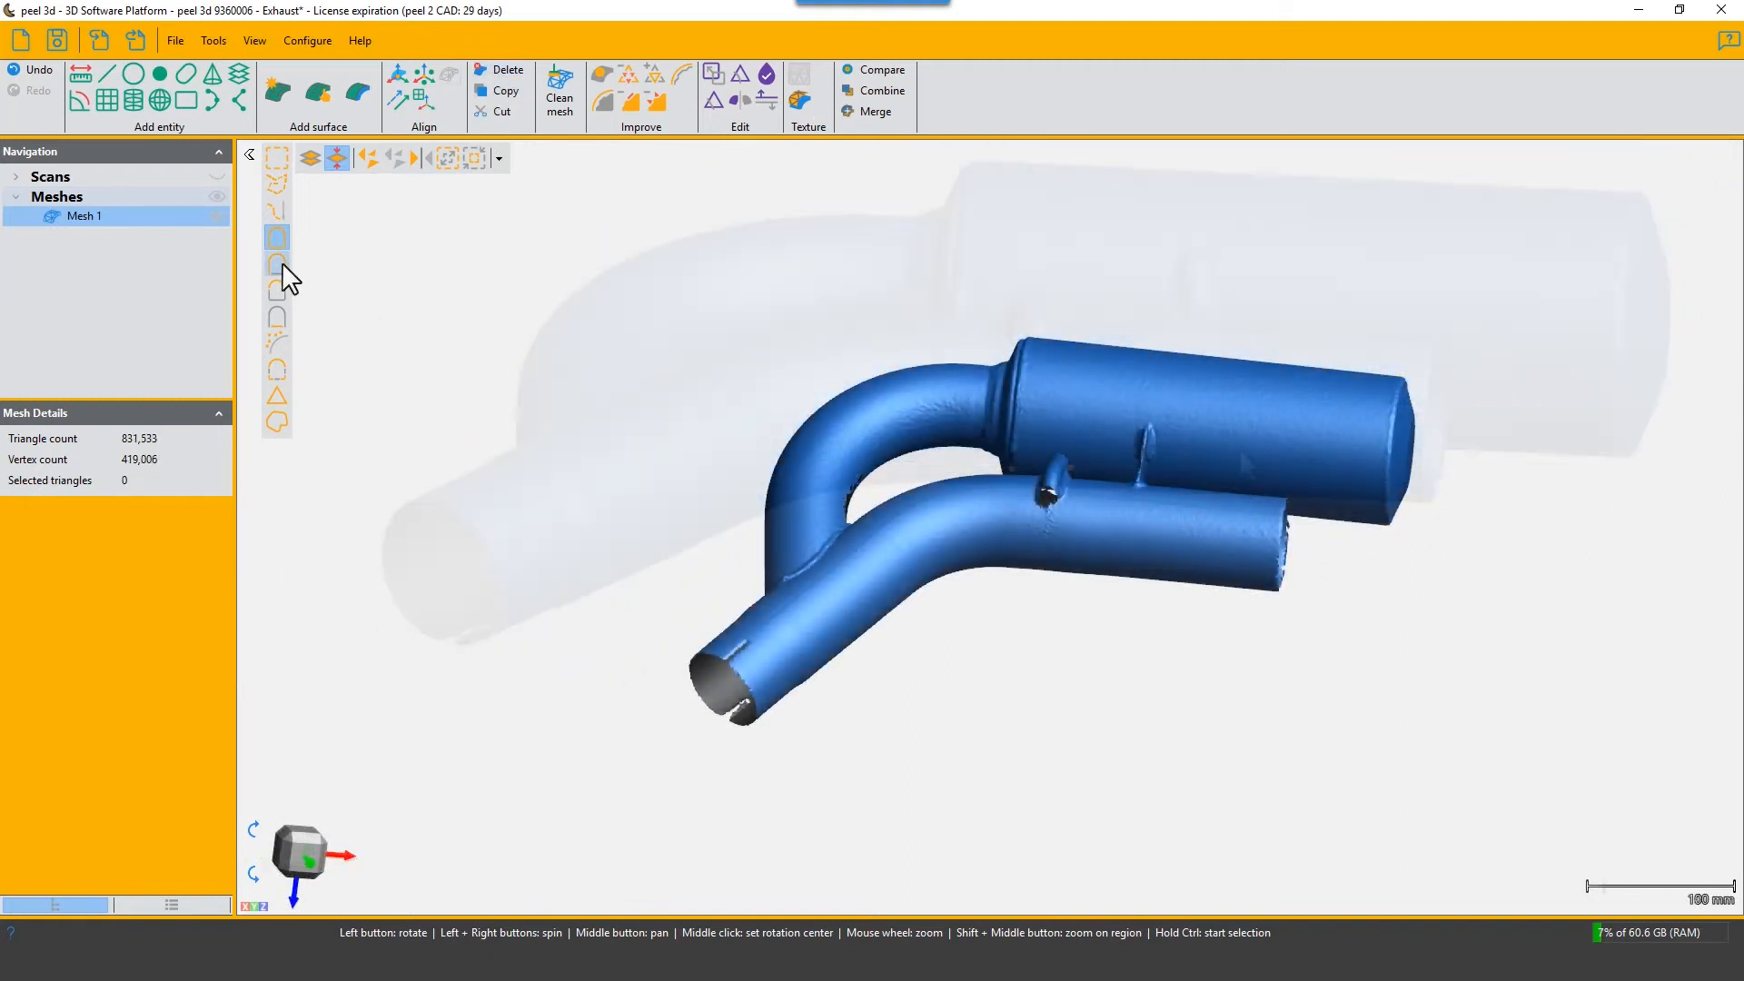
Select the muffler's cylindrical surface with the Sudden change tool at a selection tolerance of 15
left_click(277, 265)
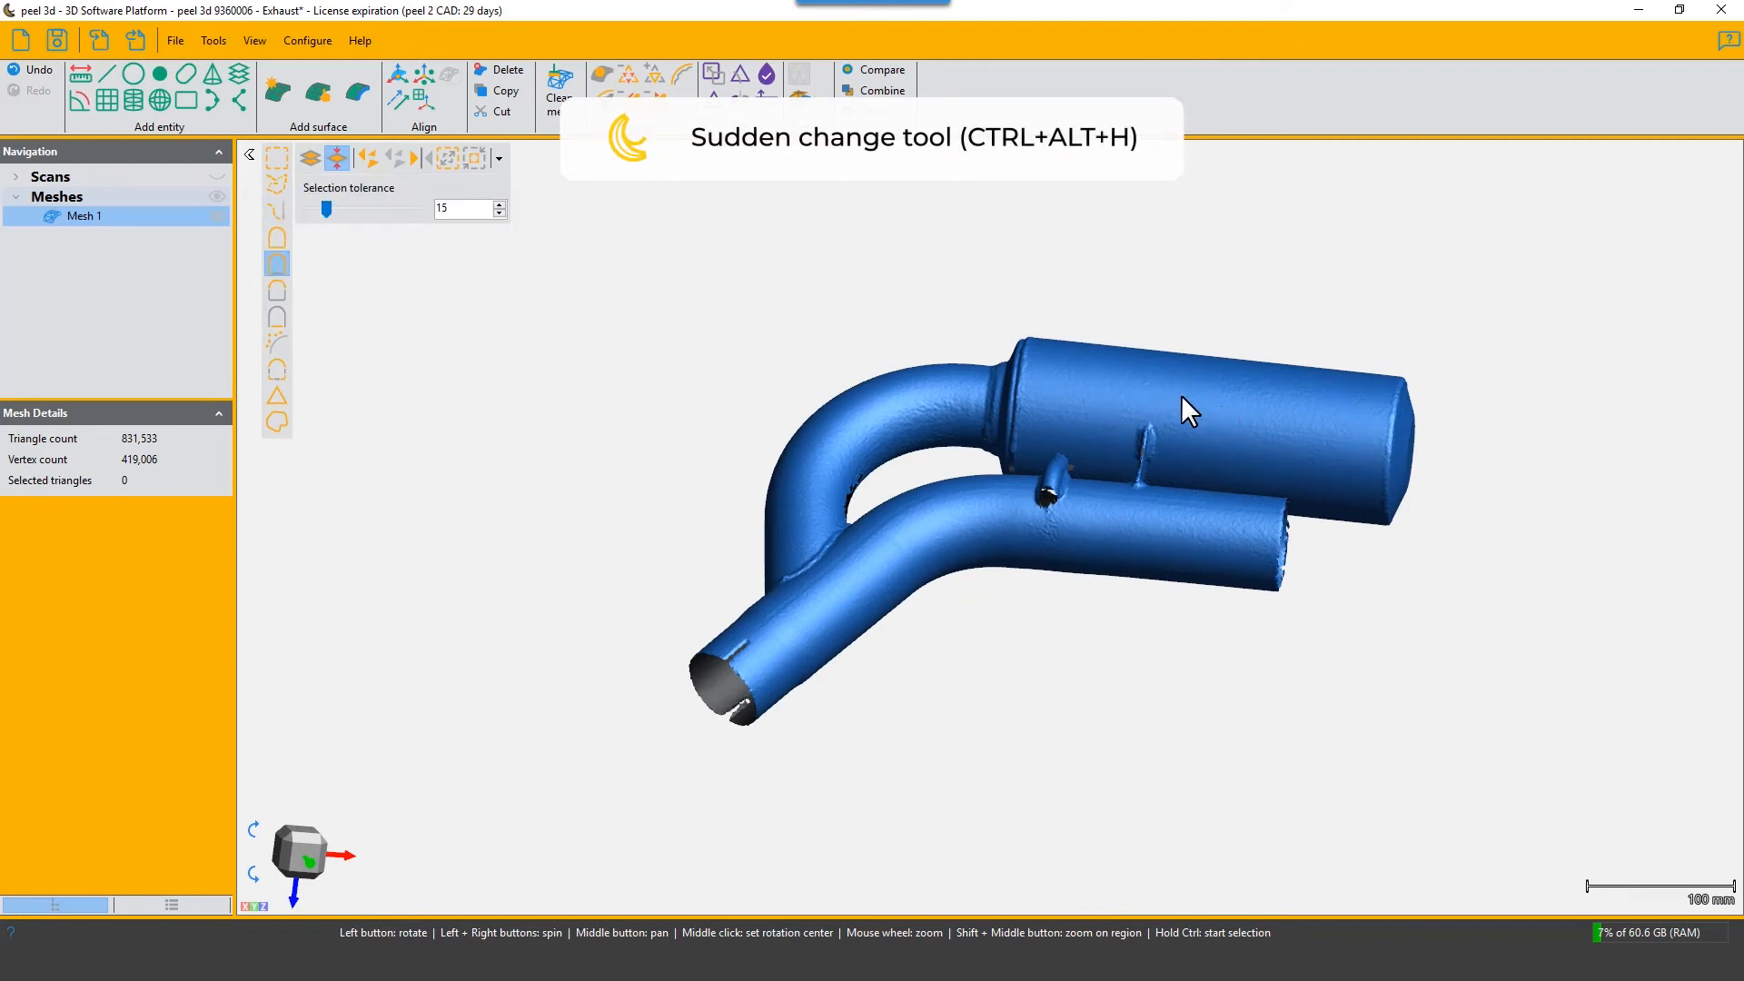
scroll(1189, 476, "up", 3)
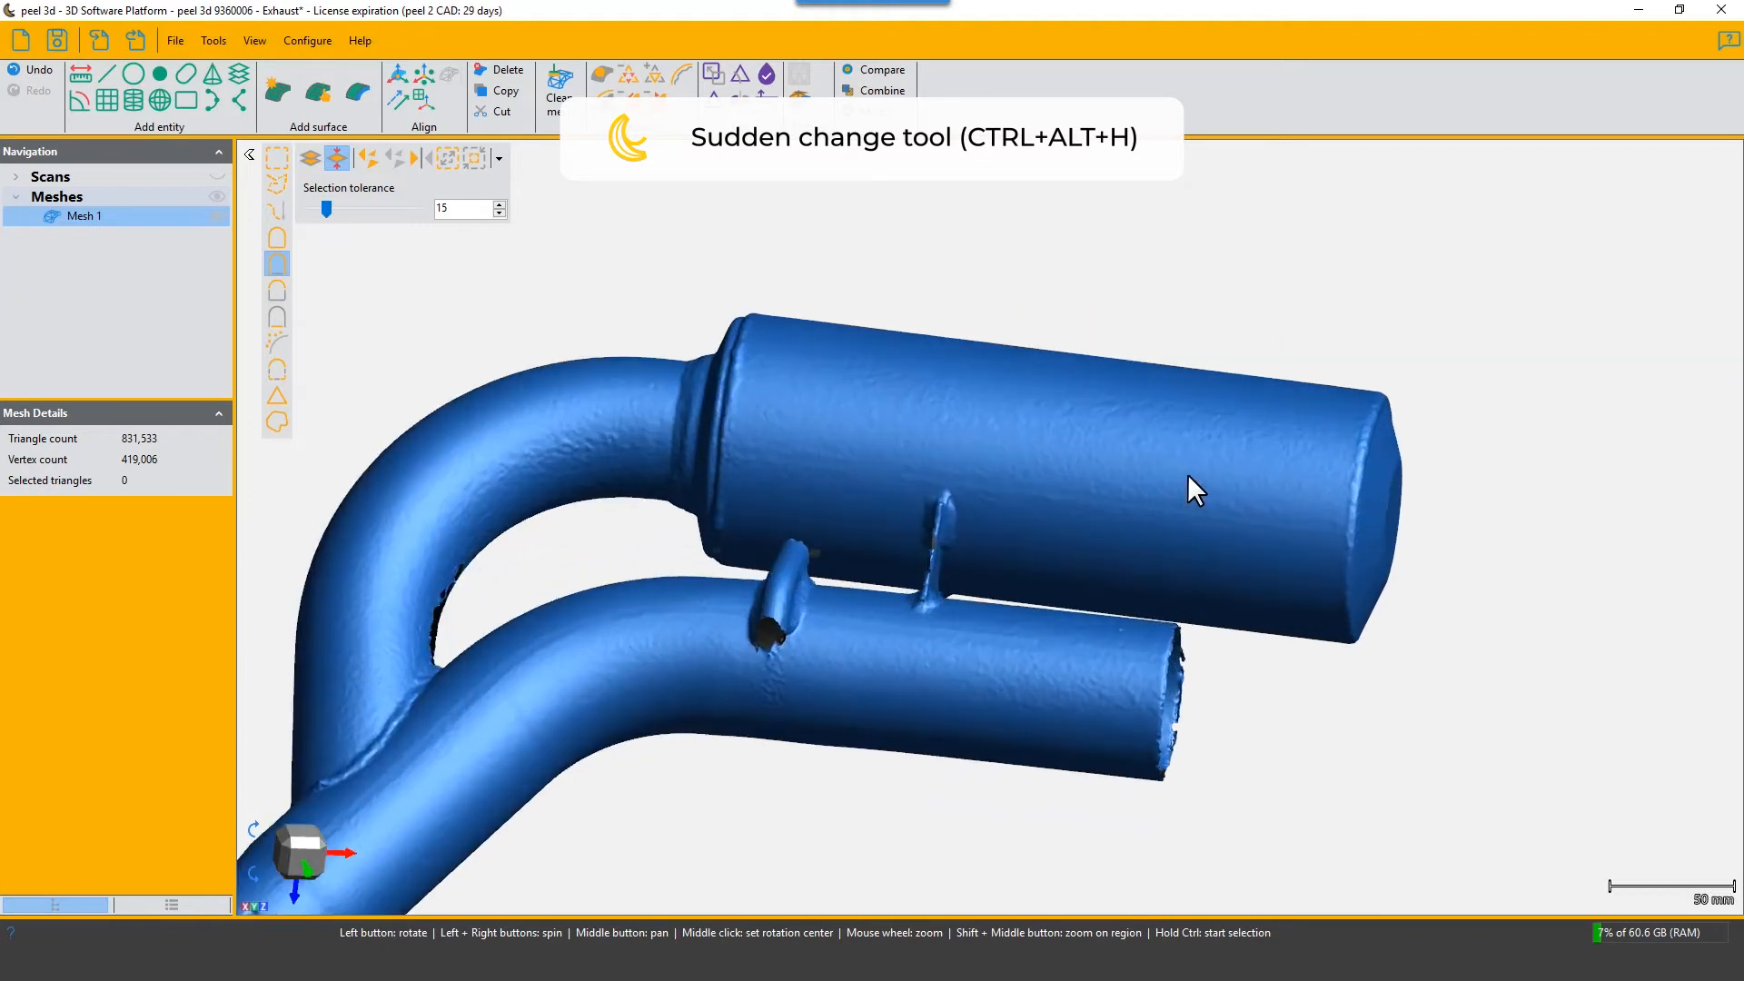
left_click(997, 432)
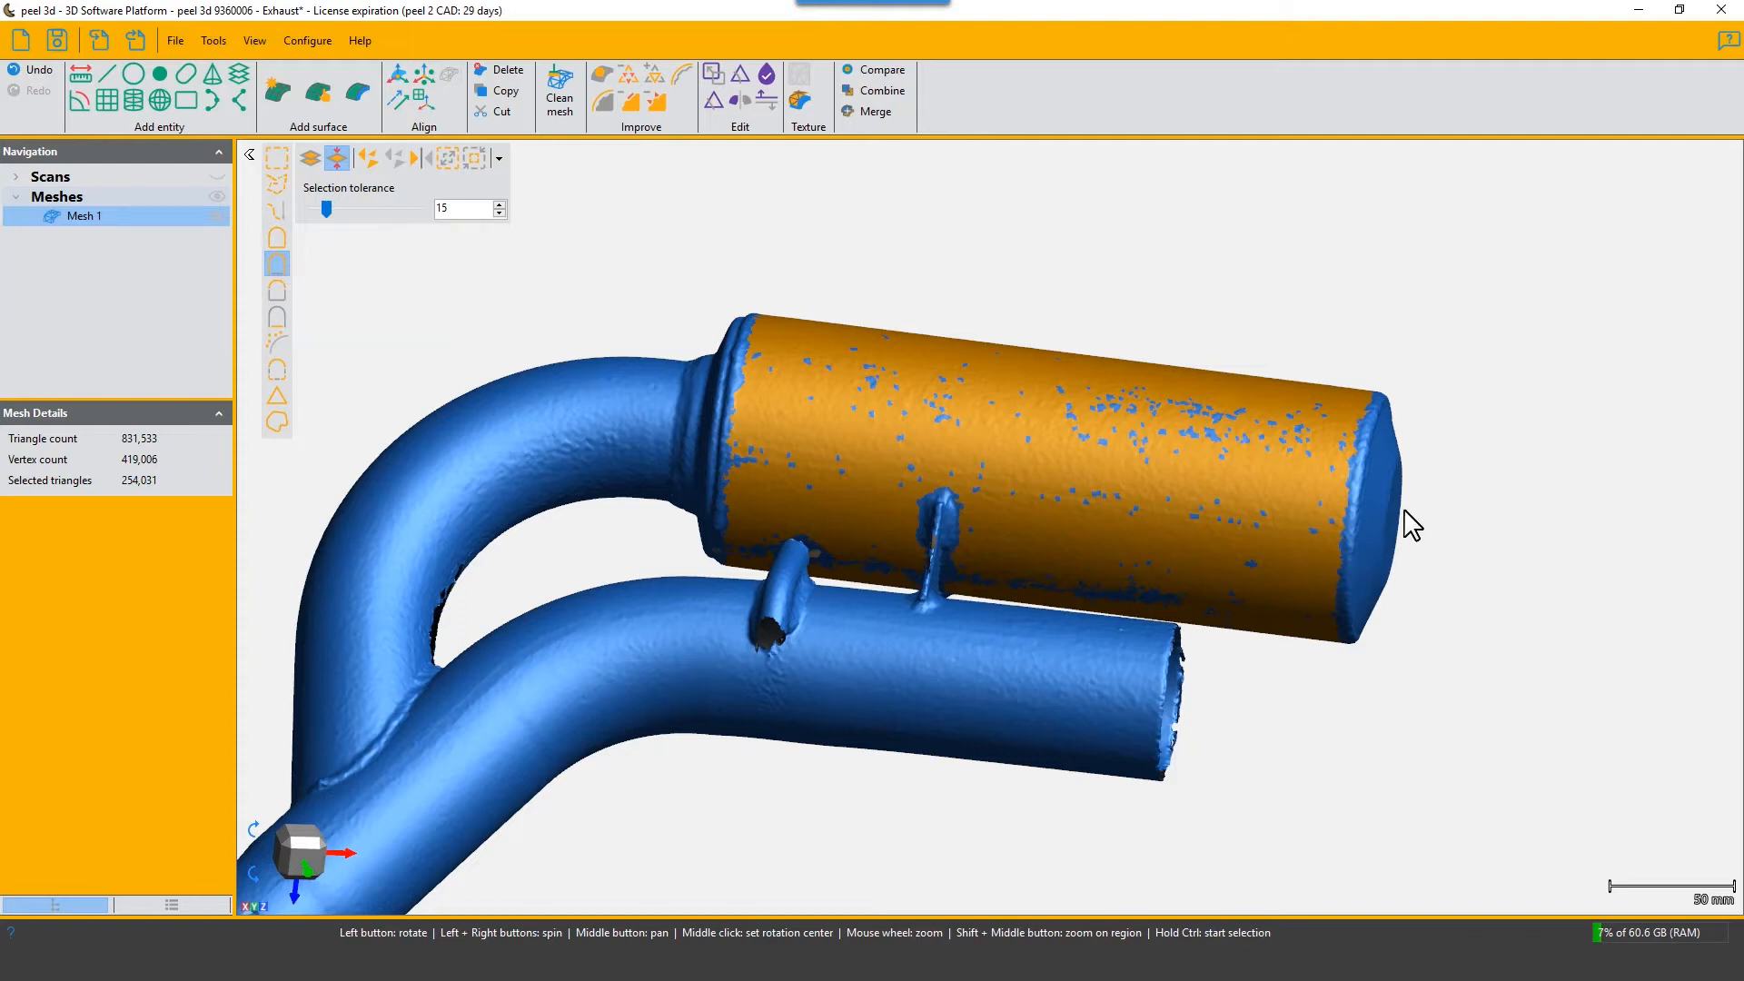
Add the muffler's end cap to the Sudden change selection at tolerance 15
scroll(1355, 490, "up", 1)
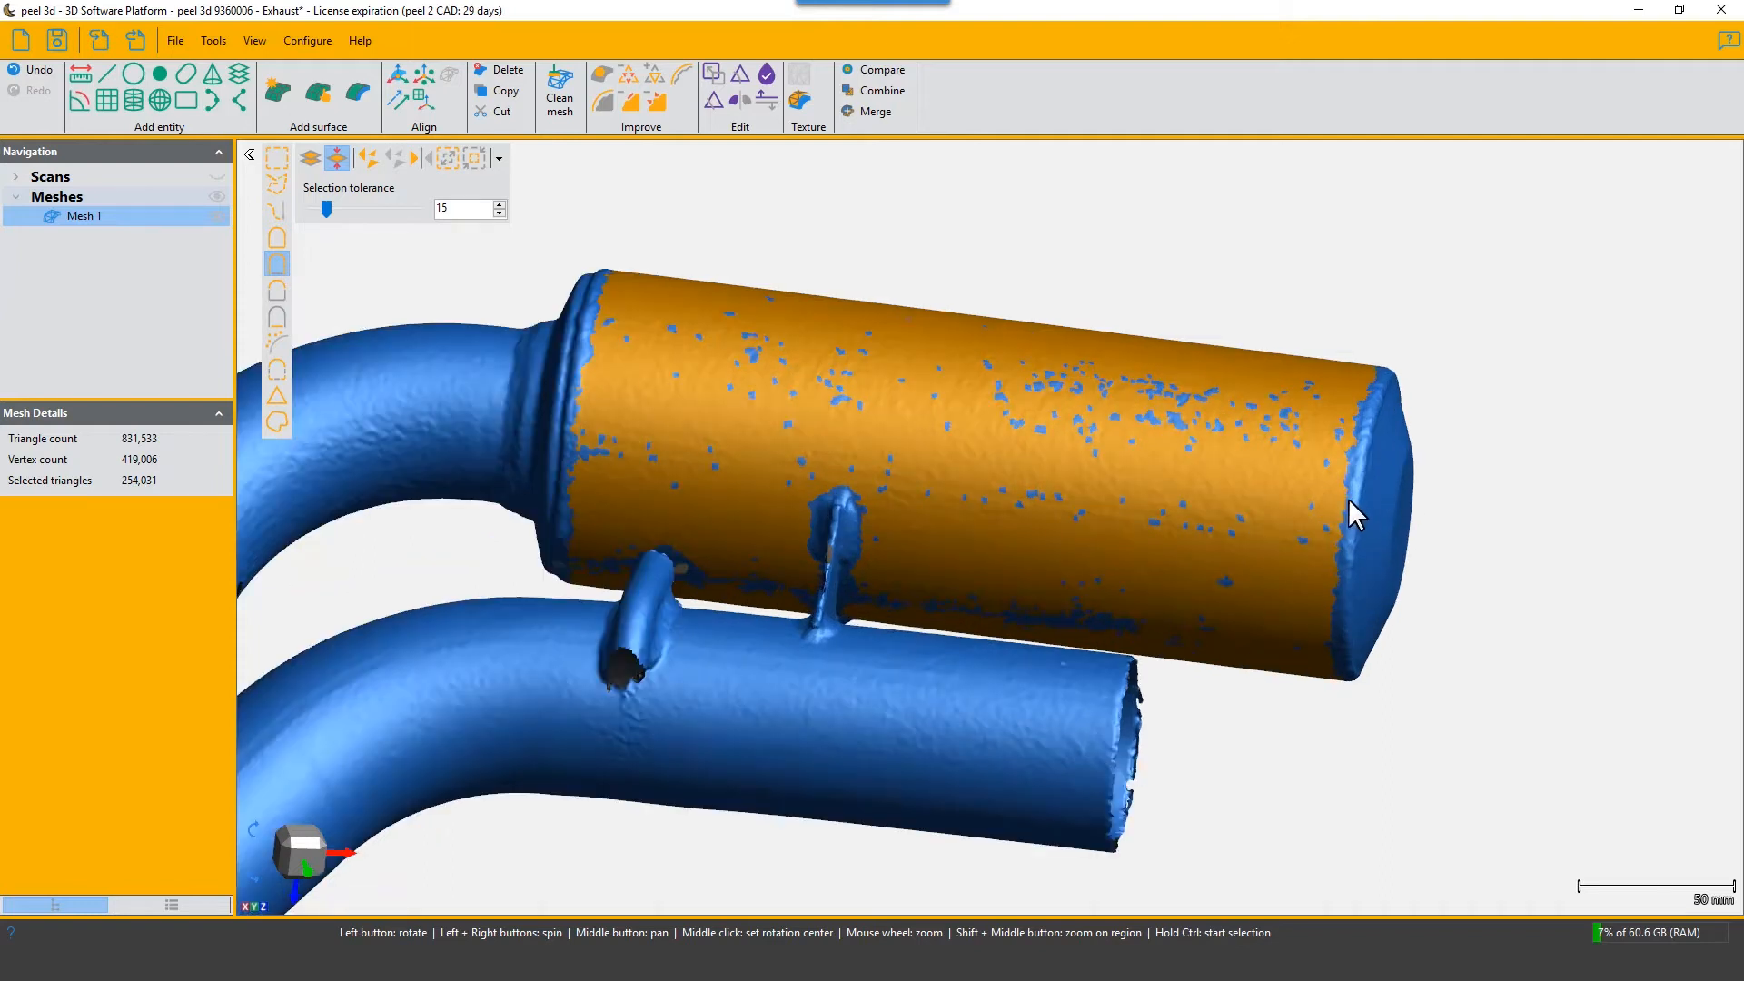
middle_click(1353, 501)
left_click_drag(1084, 522, 971, 491)
scroll(1001, 495, "down", 3)
scroll(1034, 509, "up", 2)
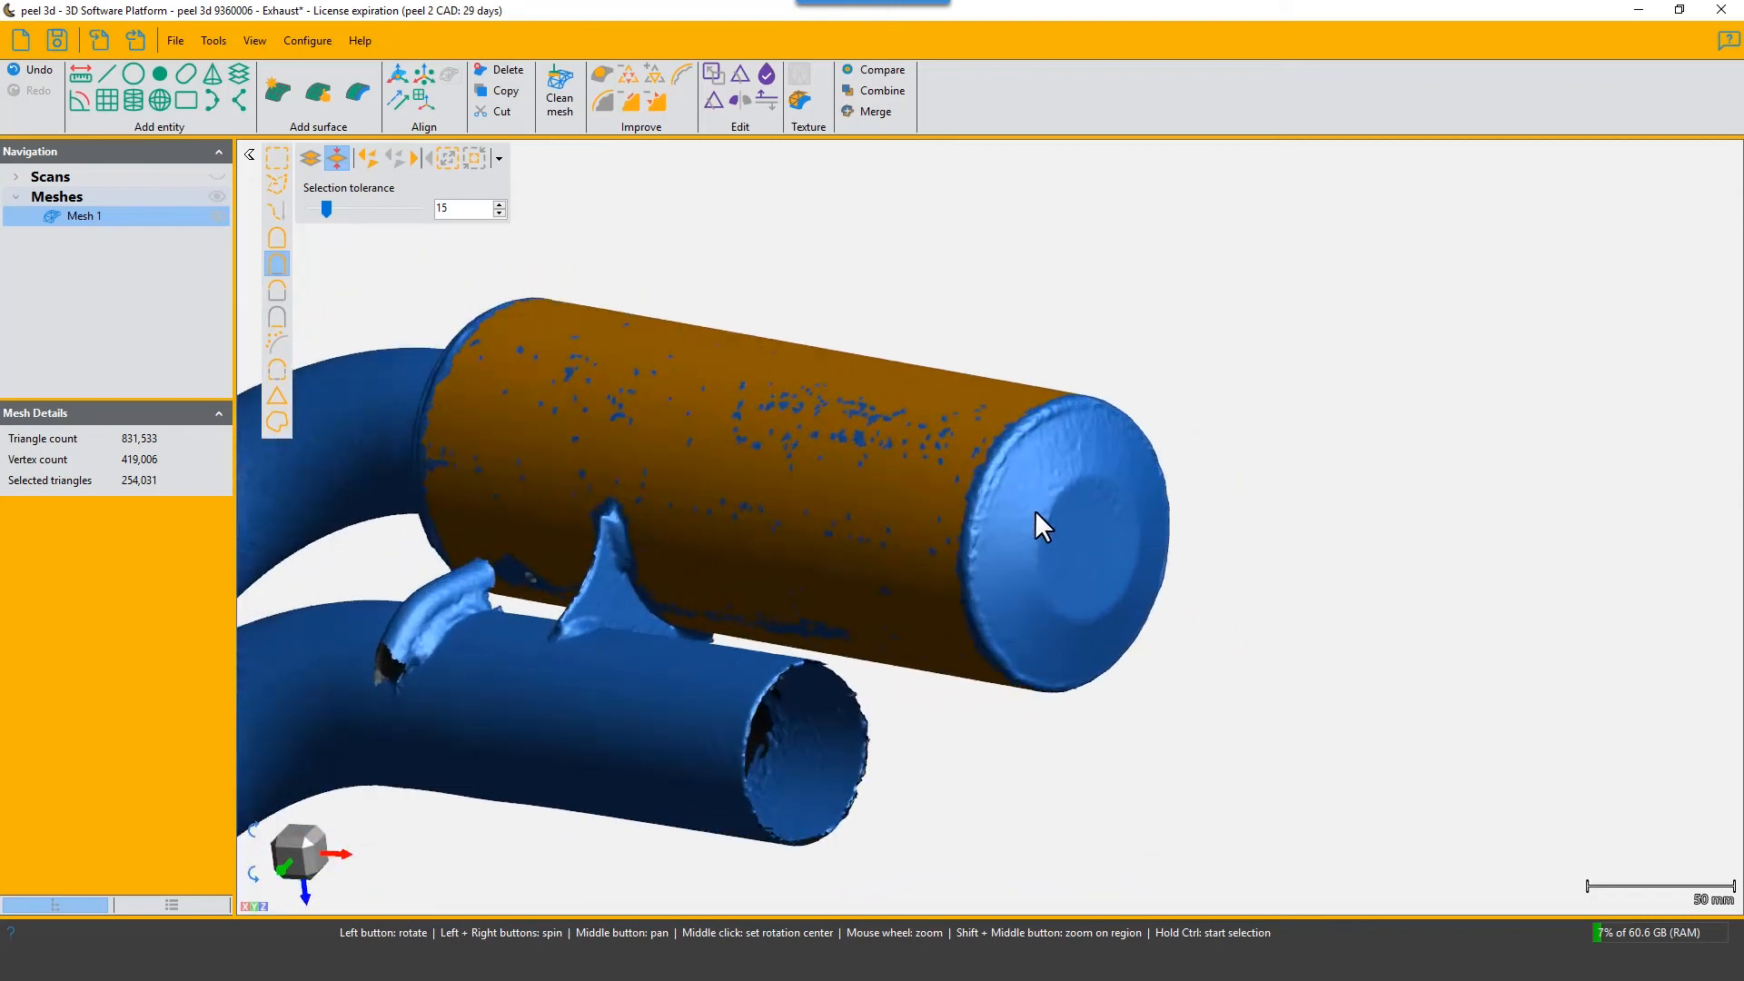
scroll(1033, 510, "up", 1)
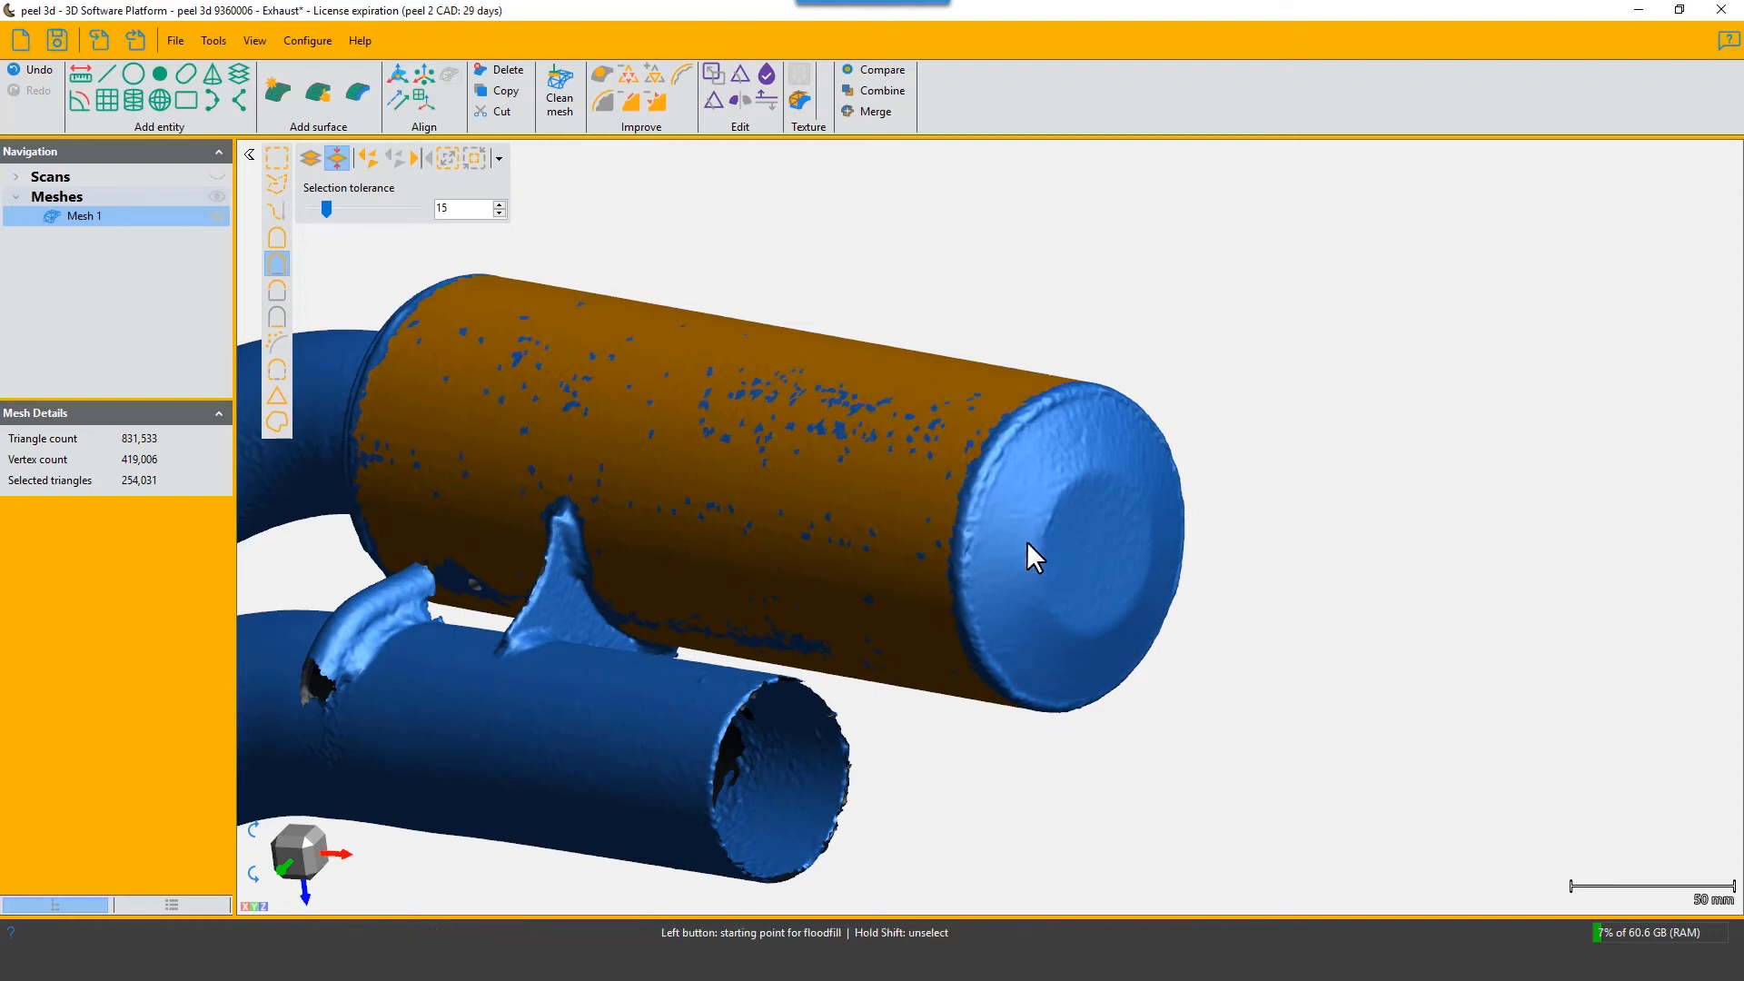
left_click(1148, 679, "ctrl")
left_click_drag(1148, 680, 981, 478)
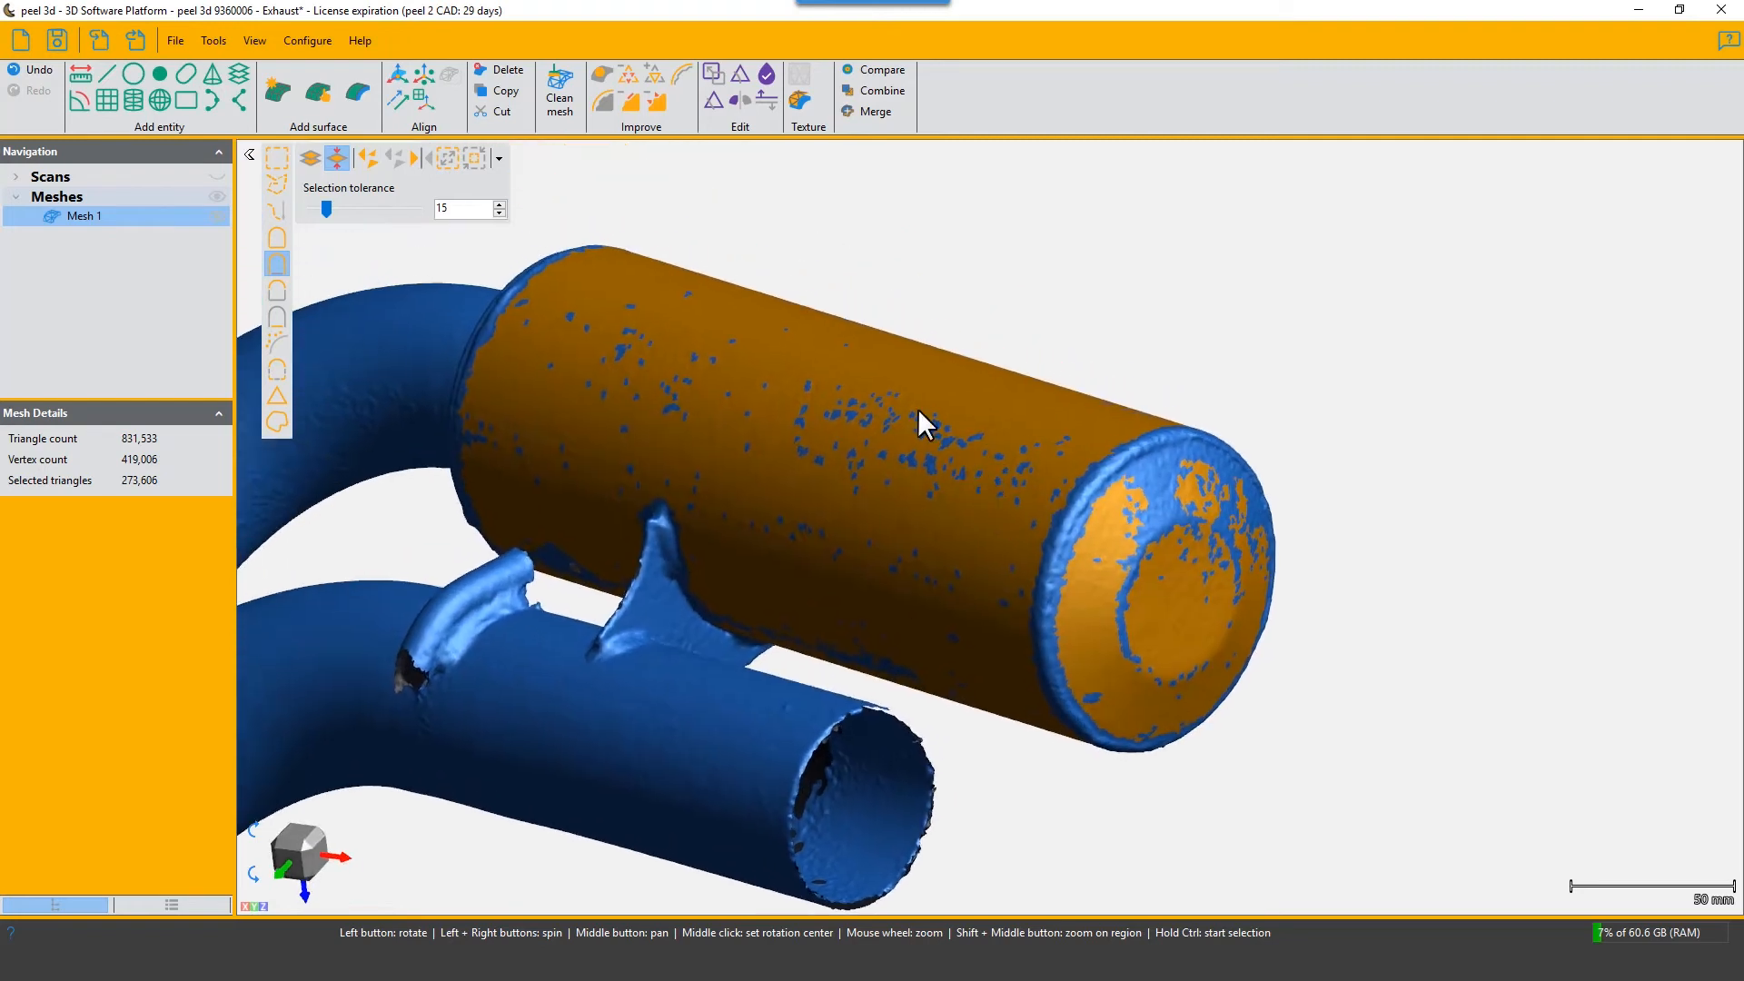
Edit the Sudden change selection tolerance and select the muffler's end cap again
double_click(486, 210)
left_click(1133, 536, "ctrl")
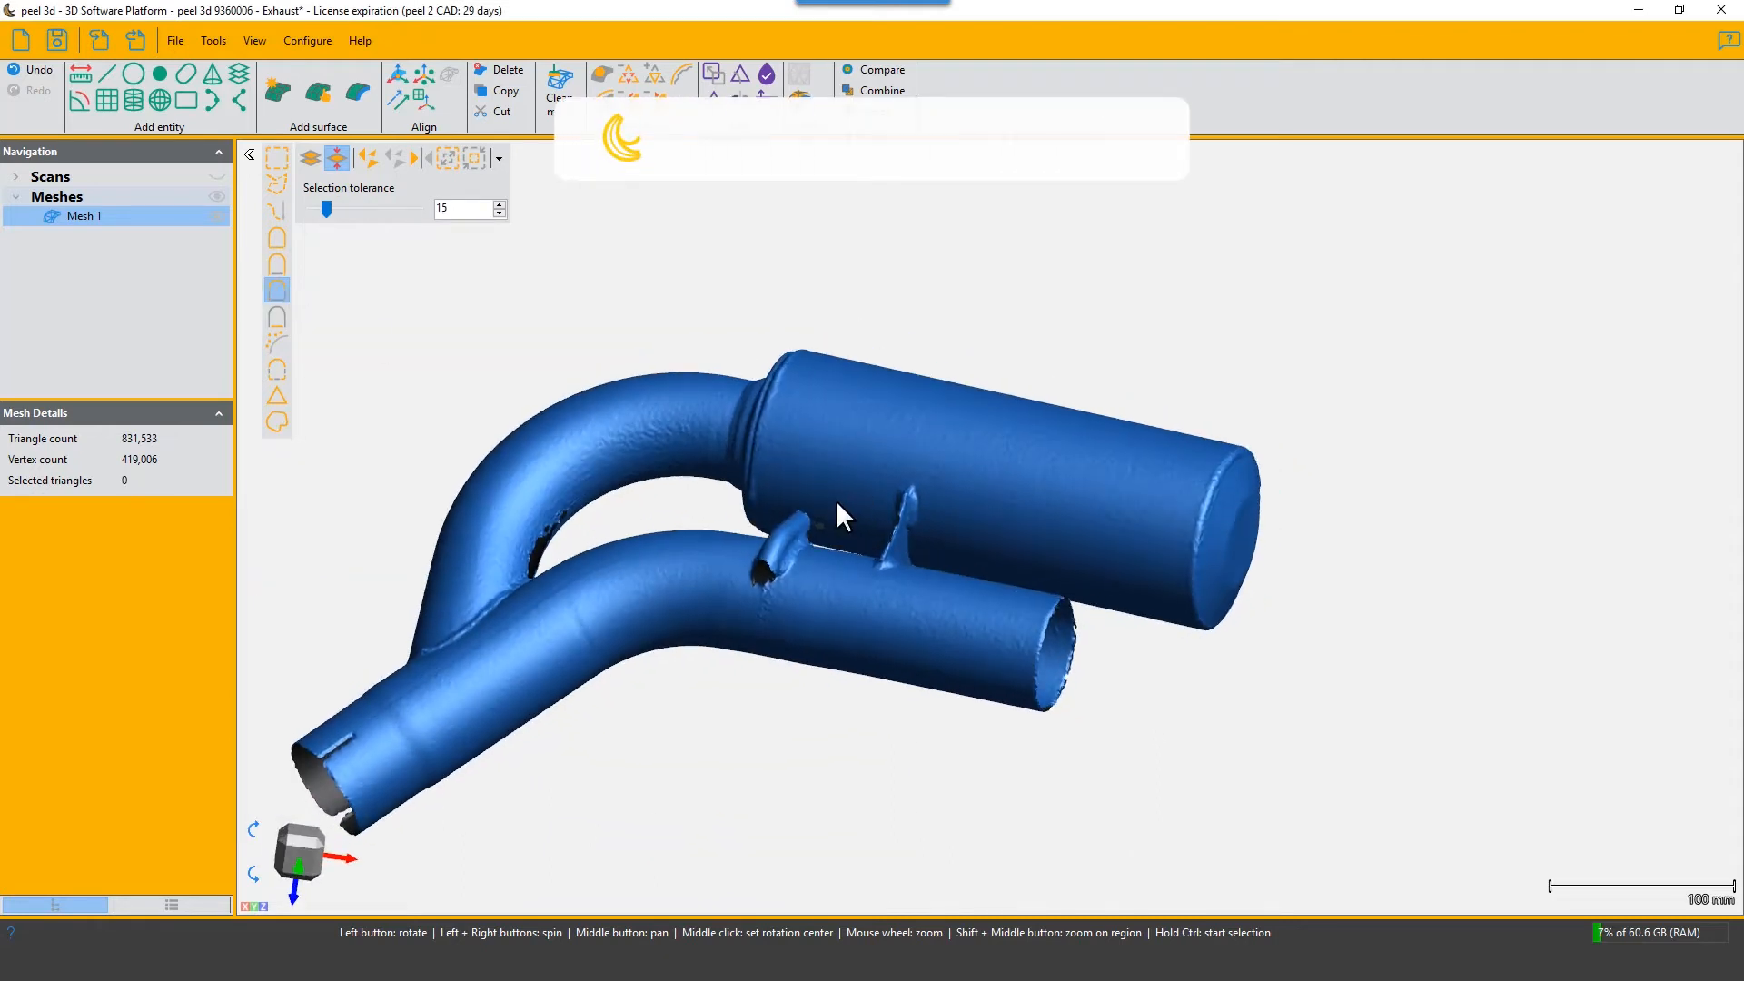
Select the small curved tube bracket on the lower pipe with the Similar curvature tool at a selection tolerance of 15
scroll(828, 509, "up", 5)
left_click_drag(825, 516, 827, 531)
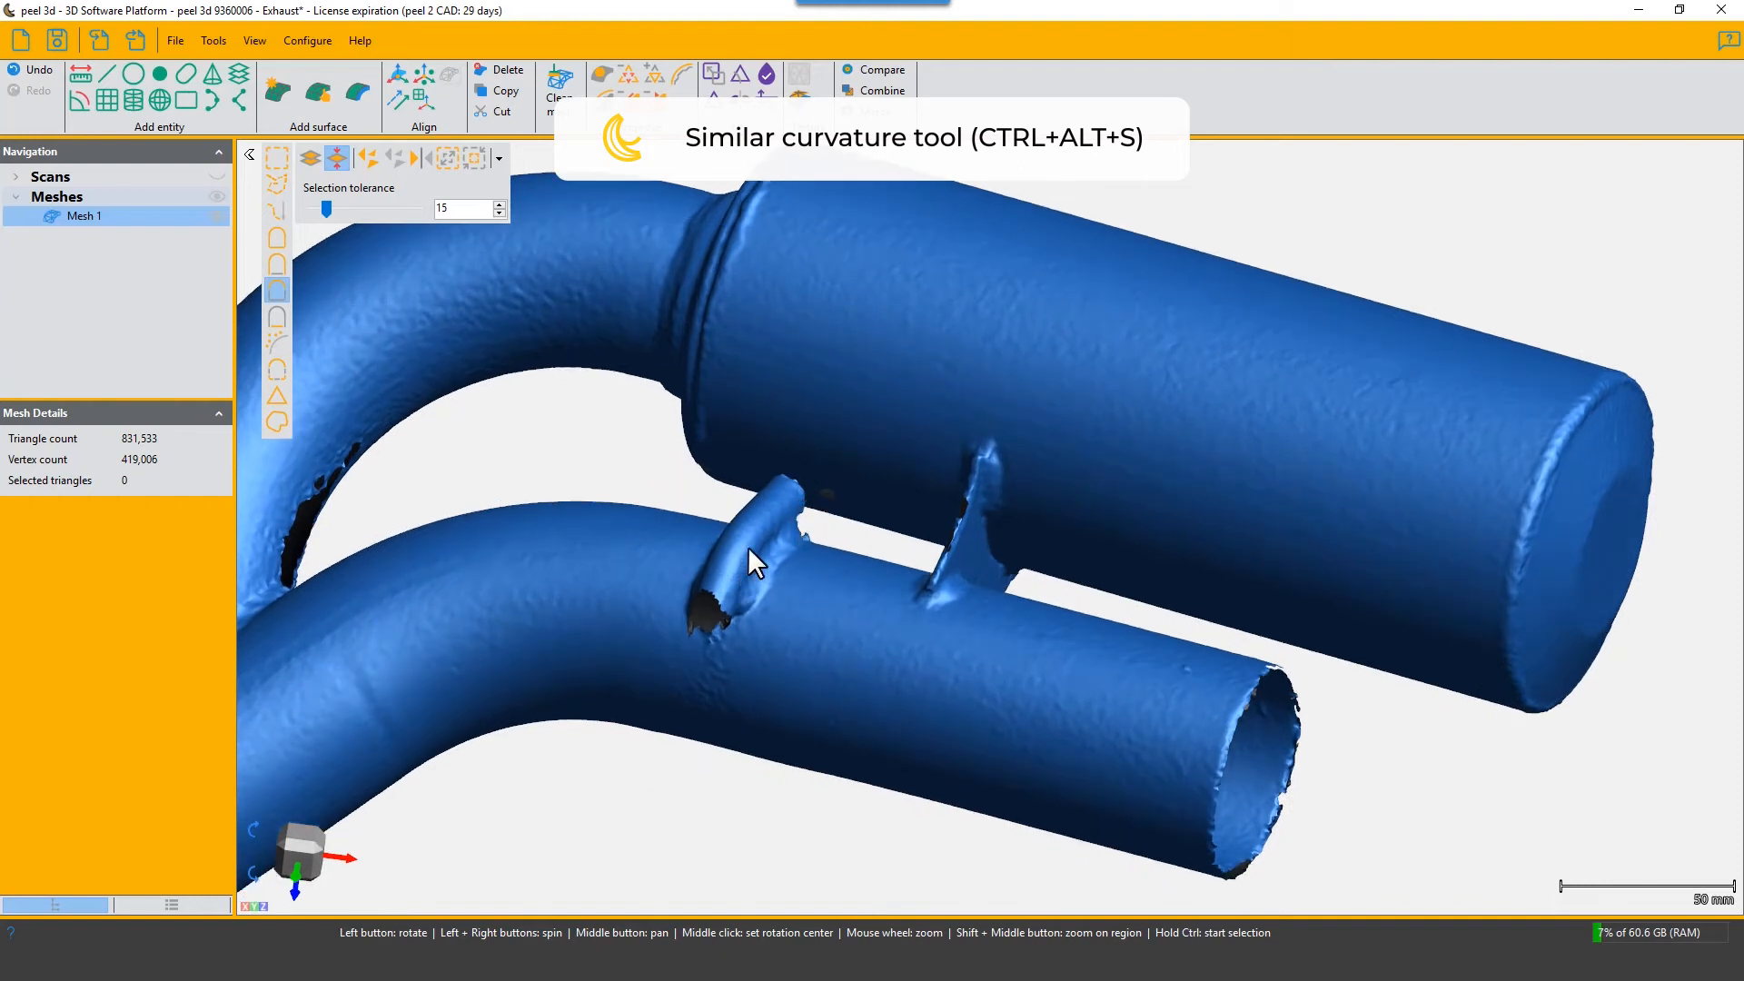
mouse_move(742, 537)
left_mouse_down()
mouse_move(790, 545)
mouse_move(683, 510)
mouse_move(748, 557)
left_mouse_up()
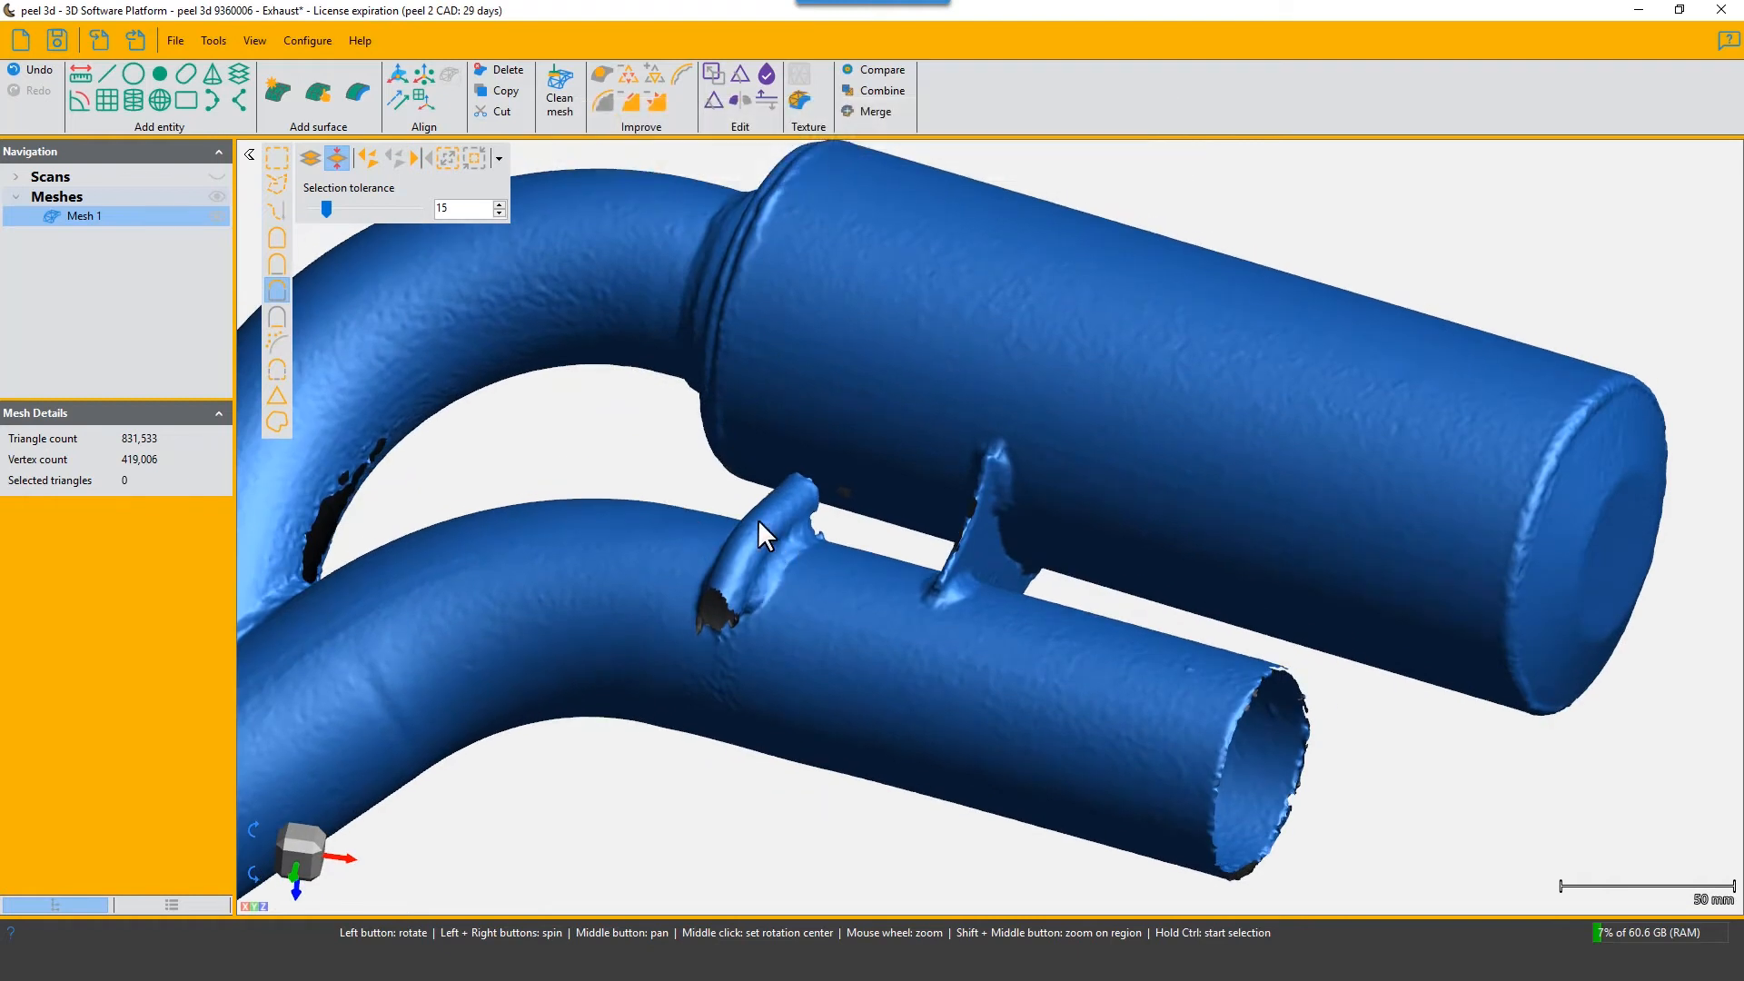
left_click(759, 526, "ctrl")
left_click_drag(879, 577, 811, 501)
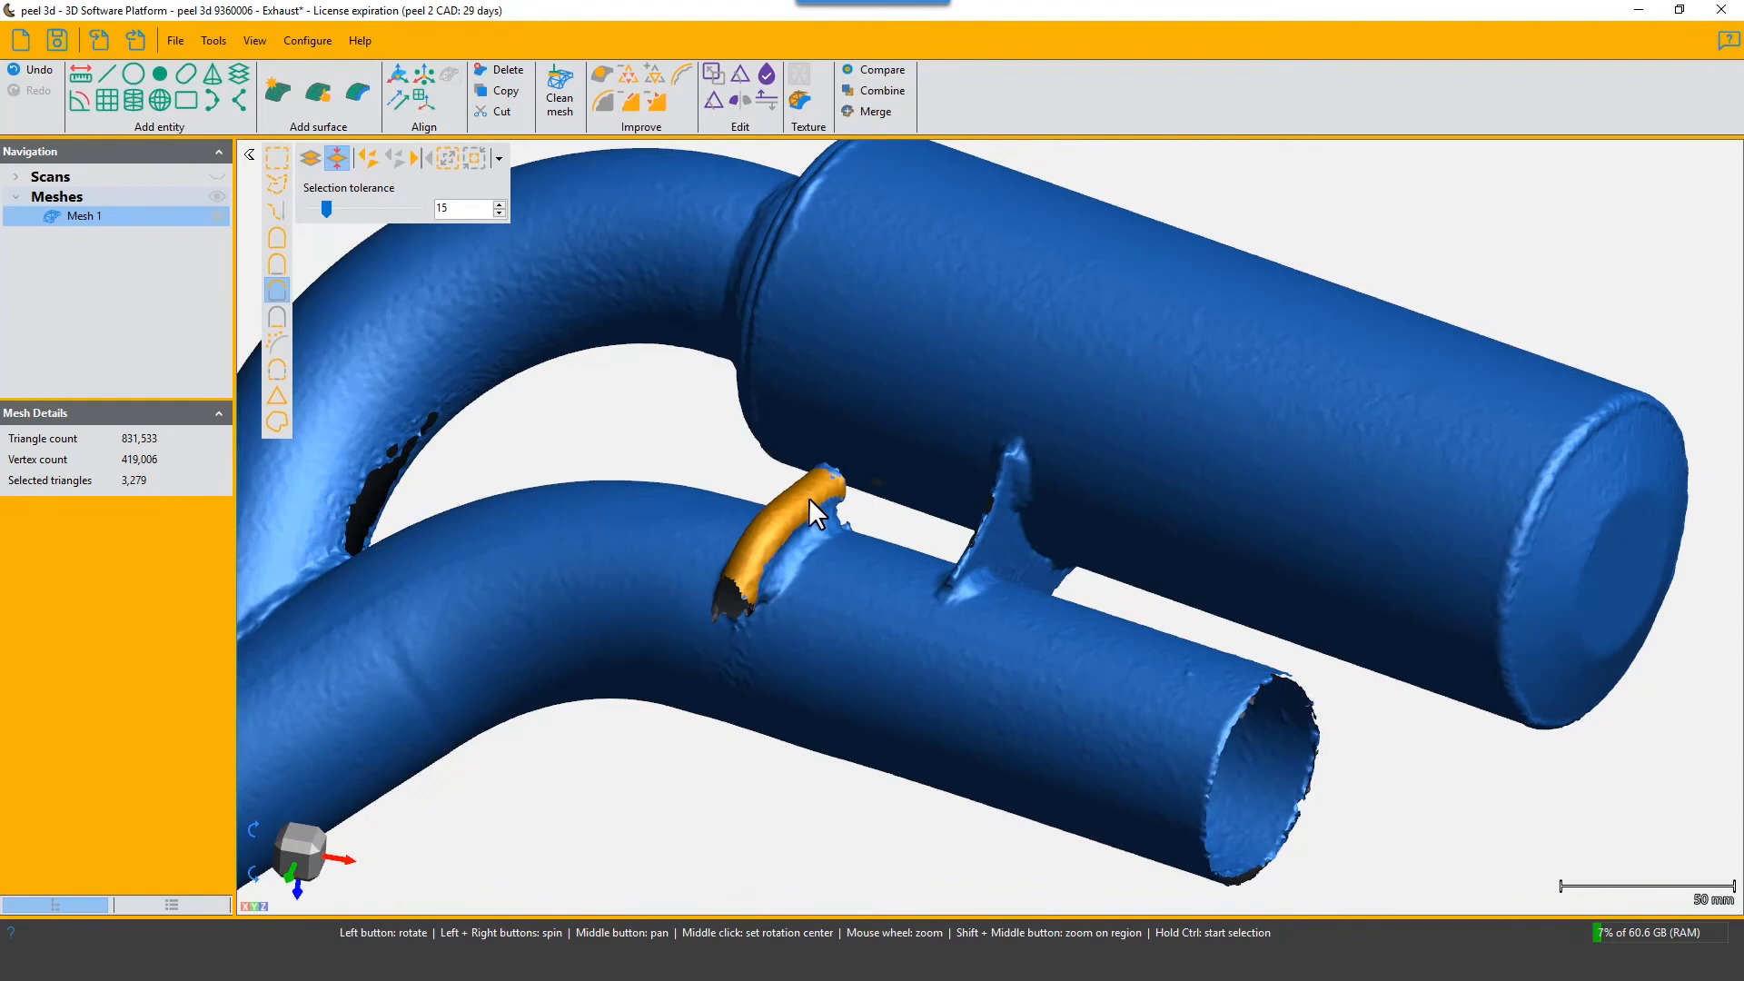
scroll(815, 527, "down", 4)
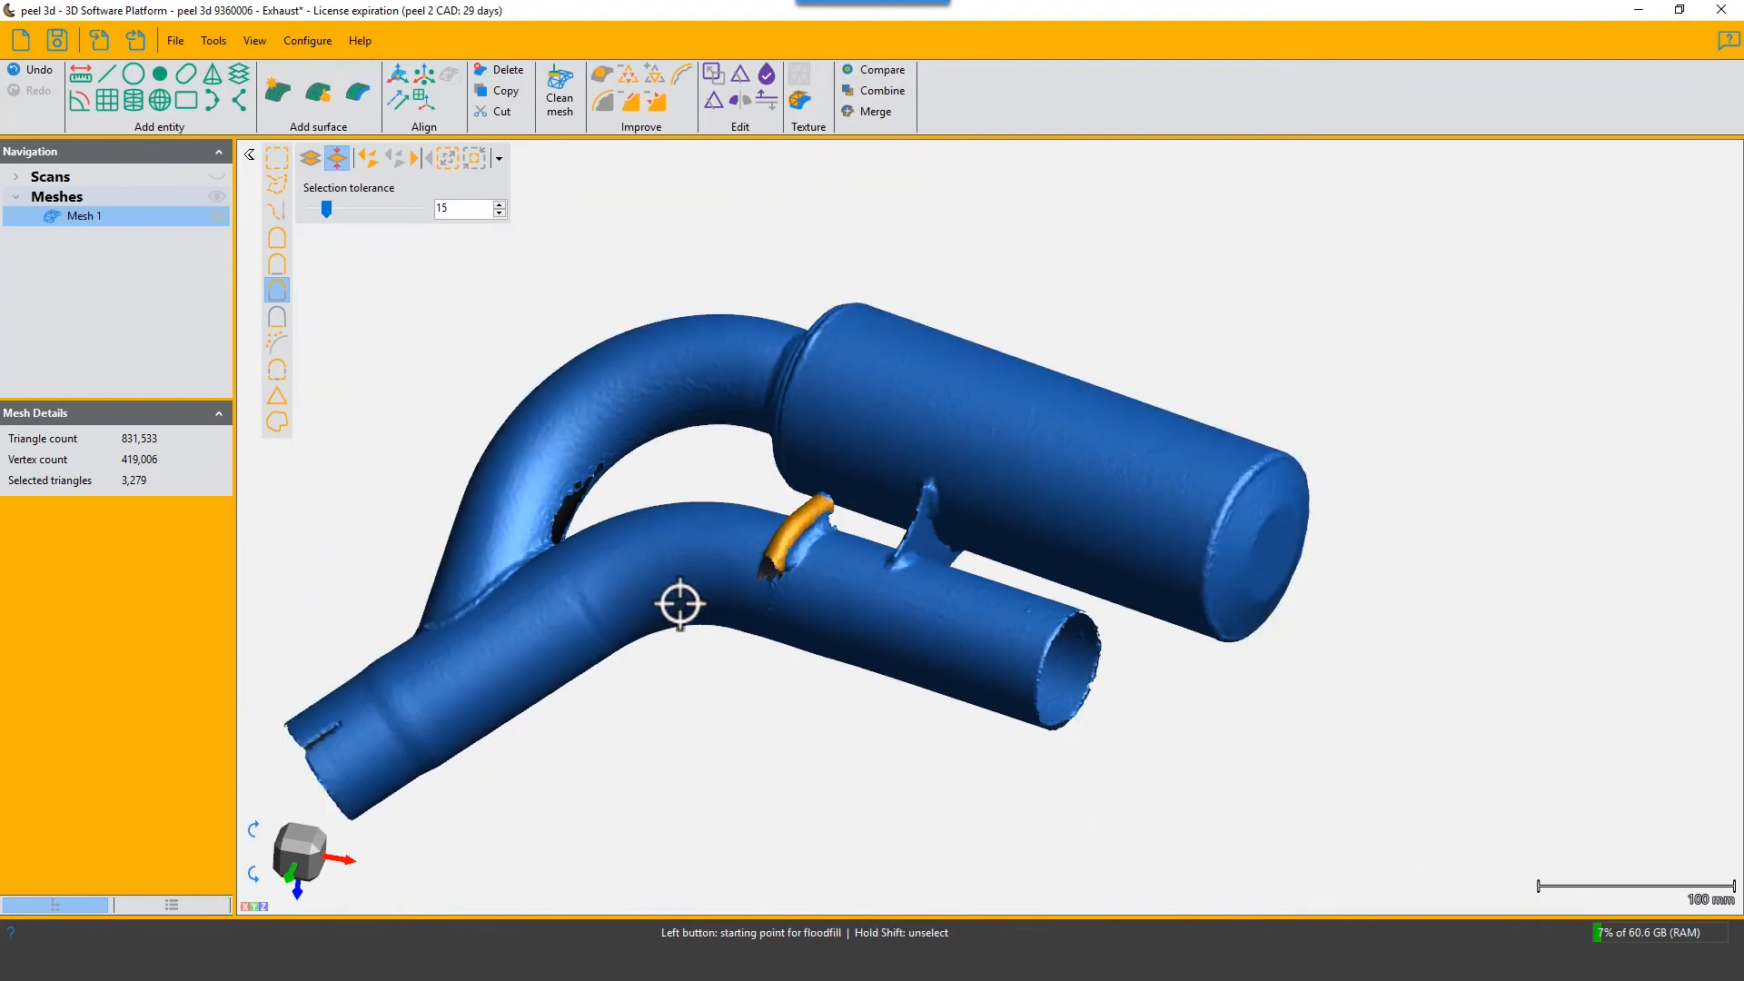
Extend the Similar curvature selection onto the straight part of the lower pipe, and clear the selected triangles
left_click(895, 622, "ctrl")
left_click_drag(732, 607, 831, 569)
left_click(752, 492, "ctrl")
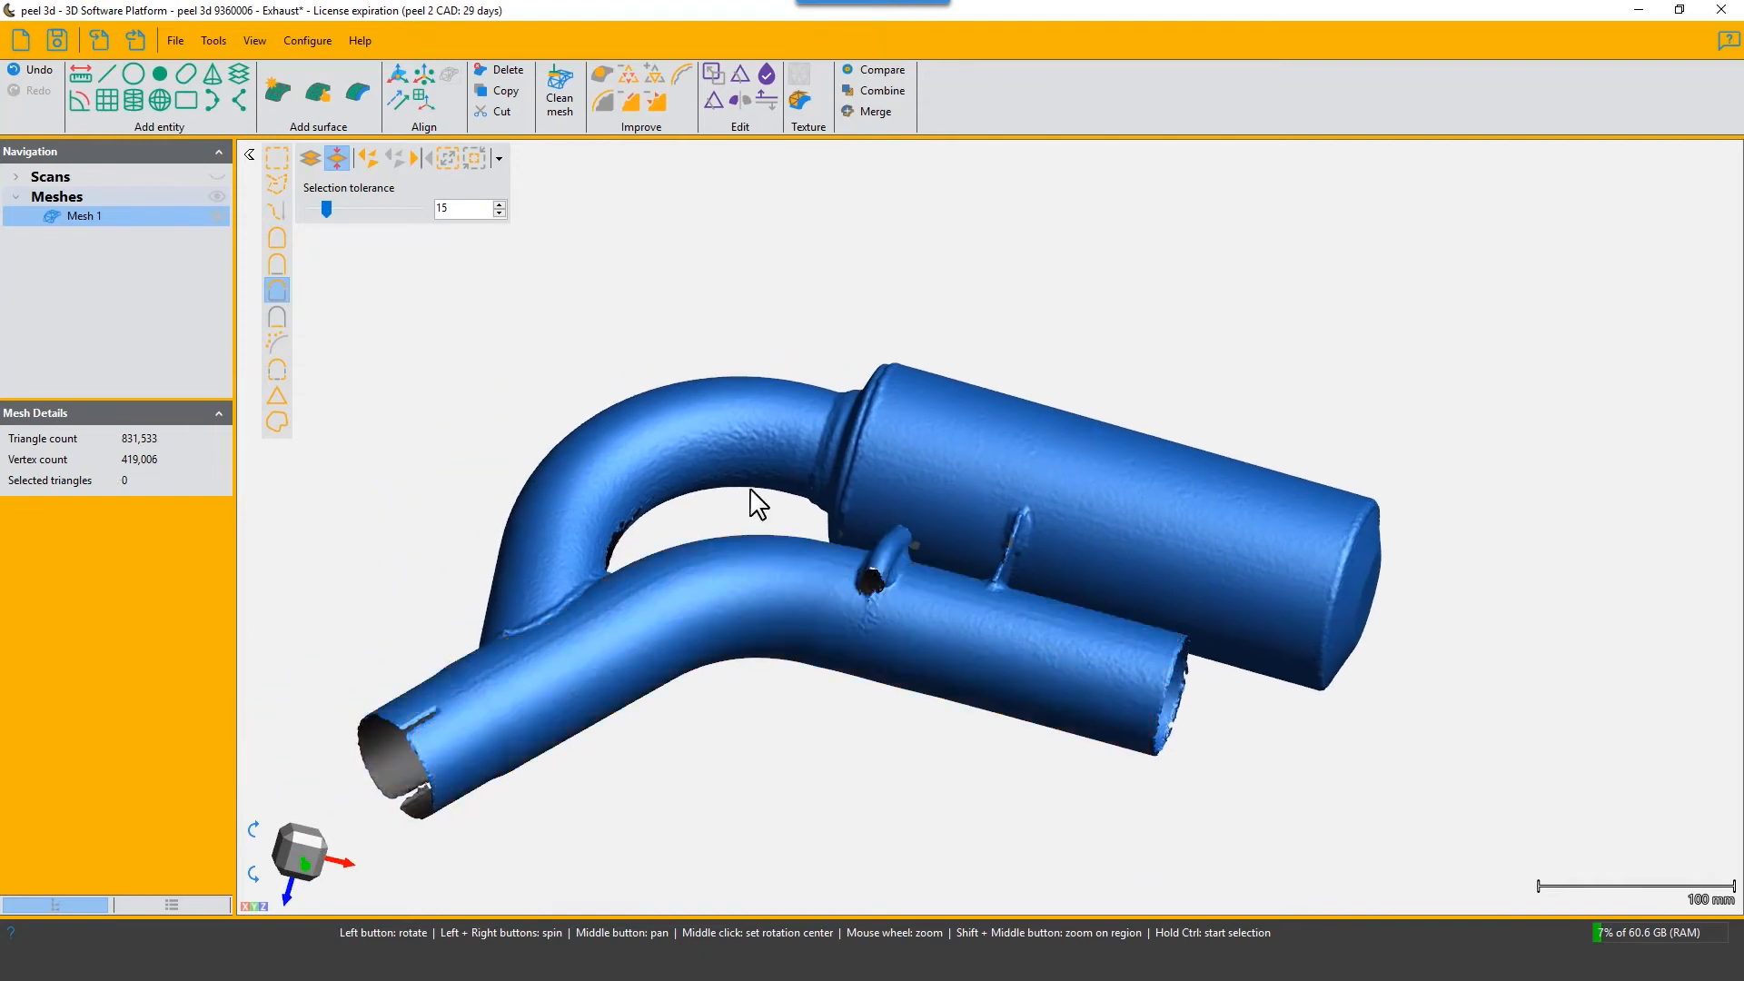
Select the flat centre of the muffler's end cap with the Similar normal tool, and set the selection tolerance to 30
left_click(275, 314)
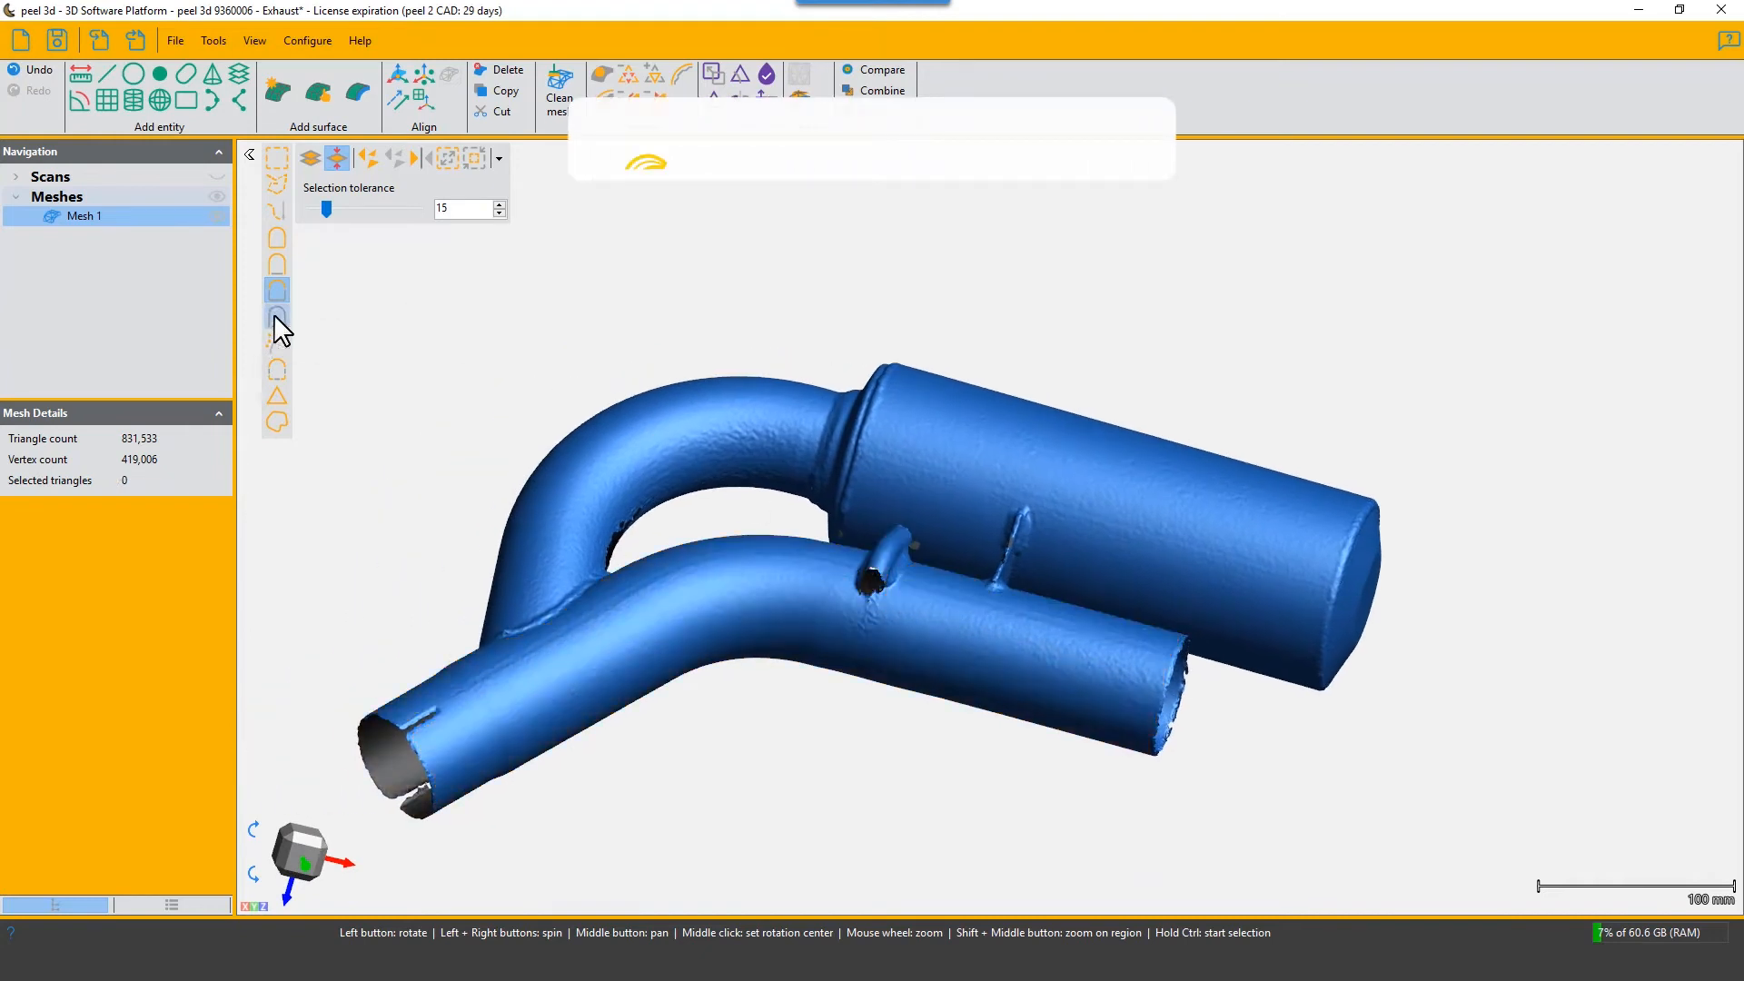
left_click_drag(1203, 460, 1154, 497)
middle_click_drag(1154, 497, 917, 398)
scroll(1038, 607, "up", 5)
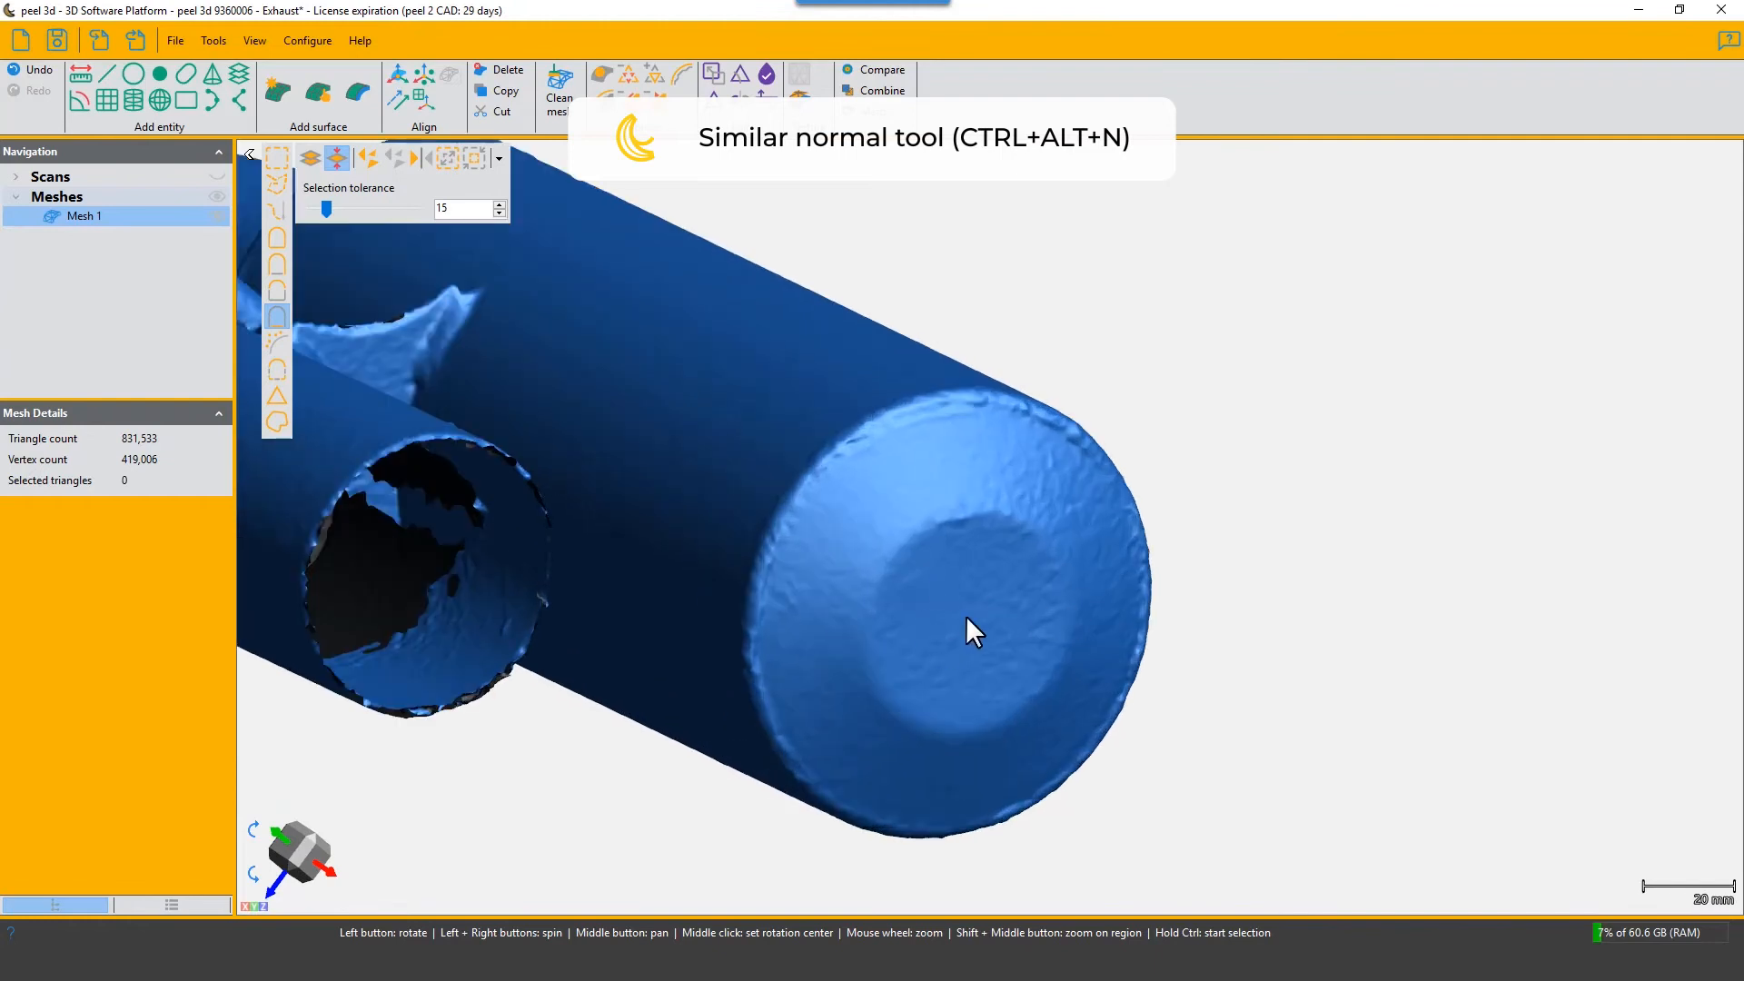
left_click(966, 614, "ctrl")
left_click_drag(1081, 625, 1072, 548)
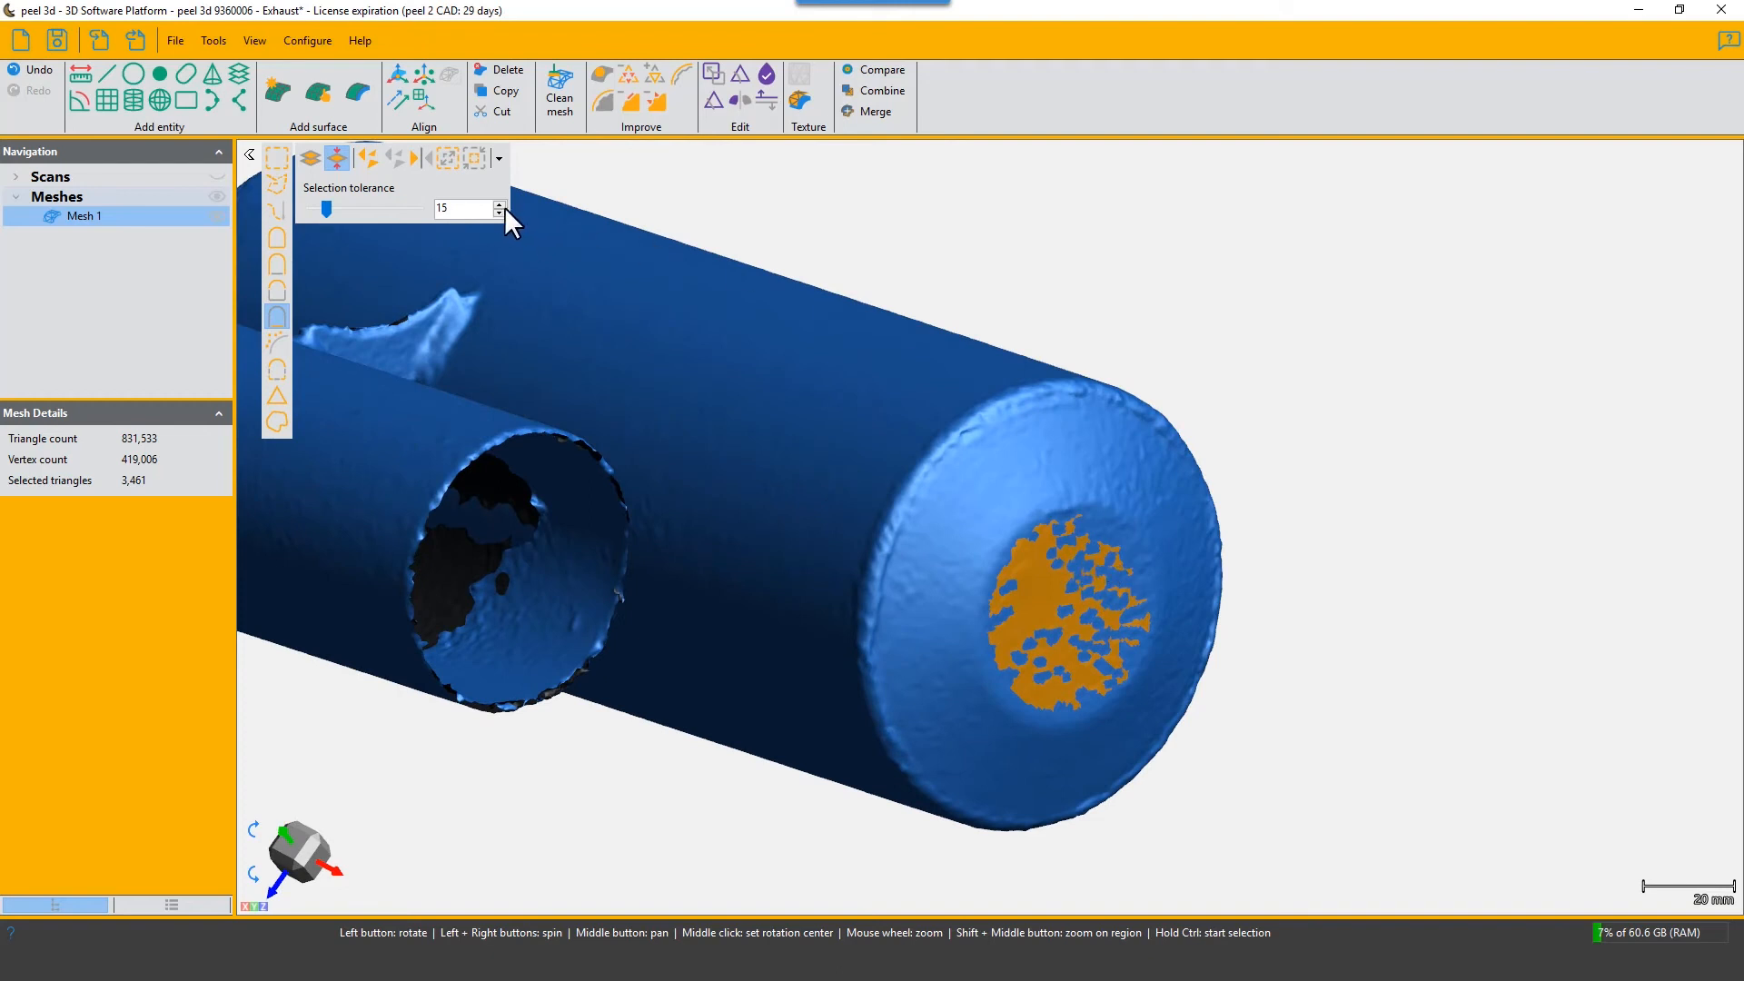
left_click_drag(482, 210, 332, 213)
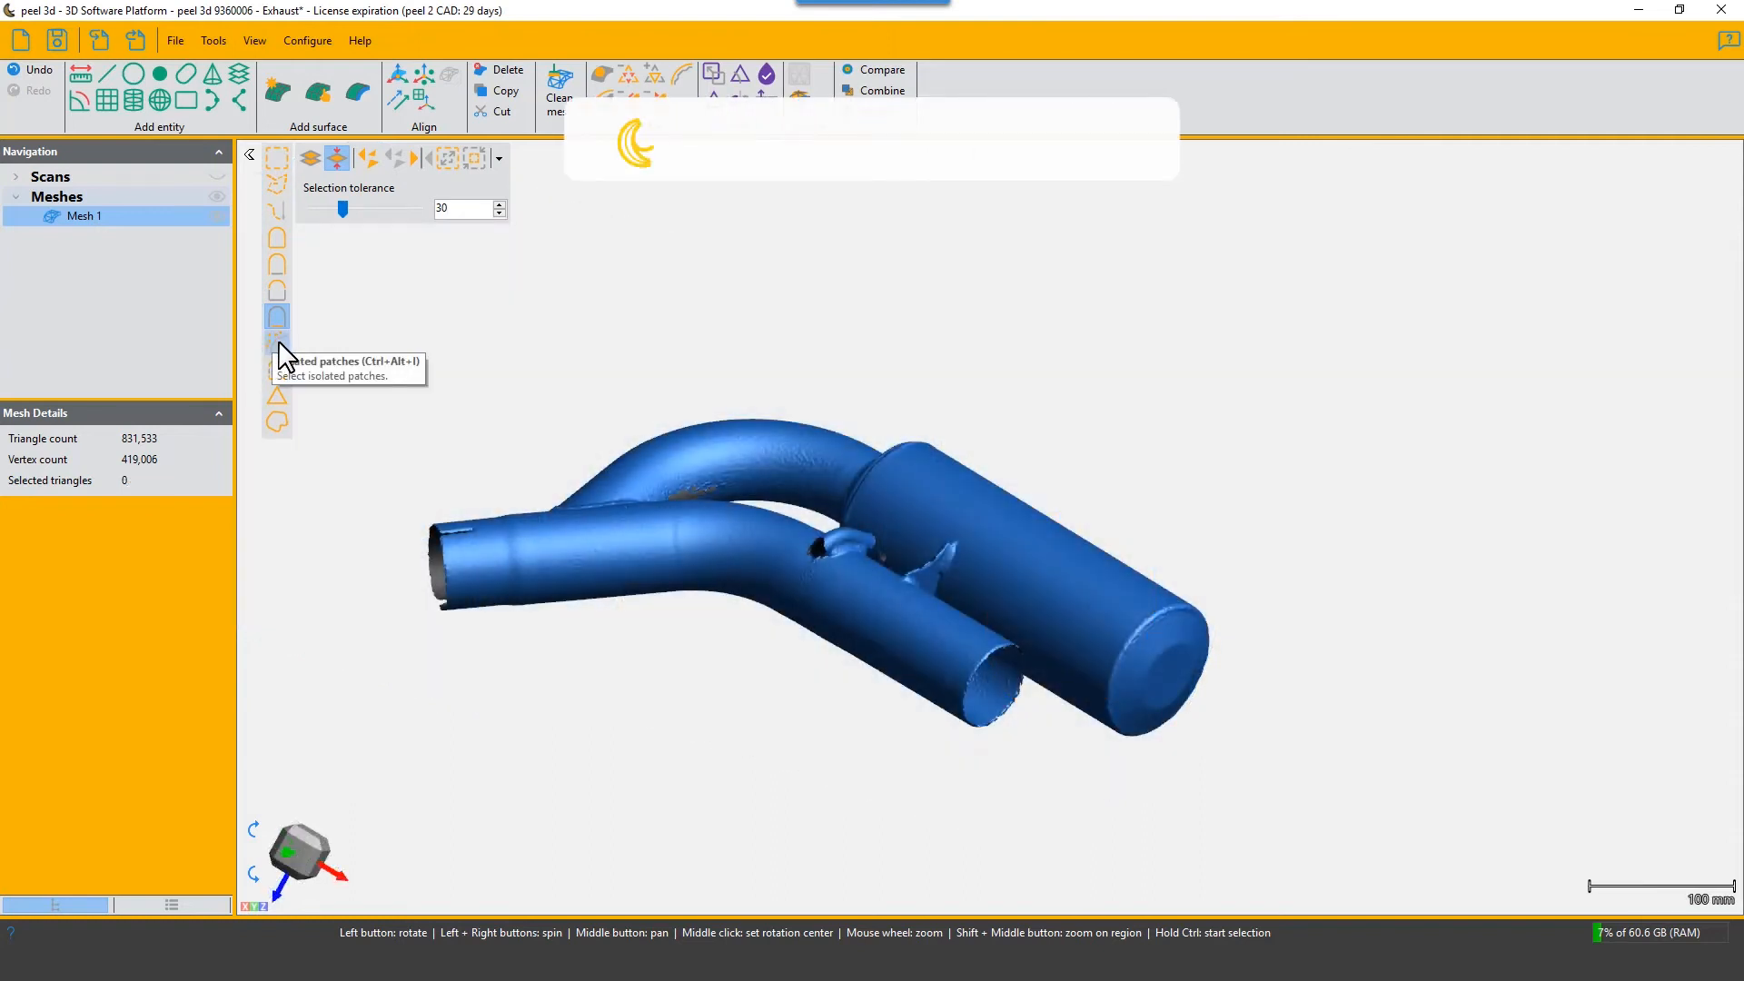
Activate the Isolated patches tool on the exhaust mesh with a value of 10
left_click(279, 343)
mouse_move(1168, 700)
left_mouse_down()
mouse_move(1141, 669)
mouse_move(1153, 723)
mouse_move(1124, 715)
mouse_move(1153, 653)
mouse_move(1090, 650)
mouse_move(1117, 631)
mouse_move(1175, 683)
left_mouse_up()
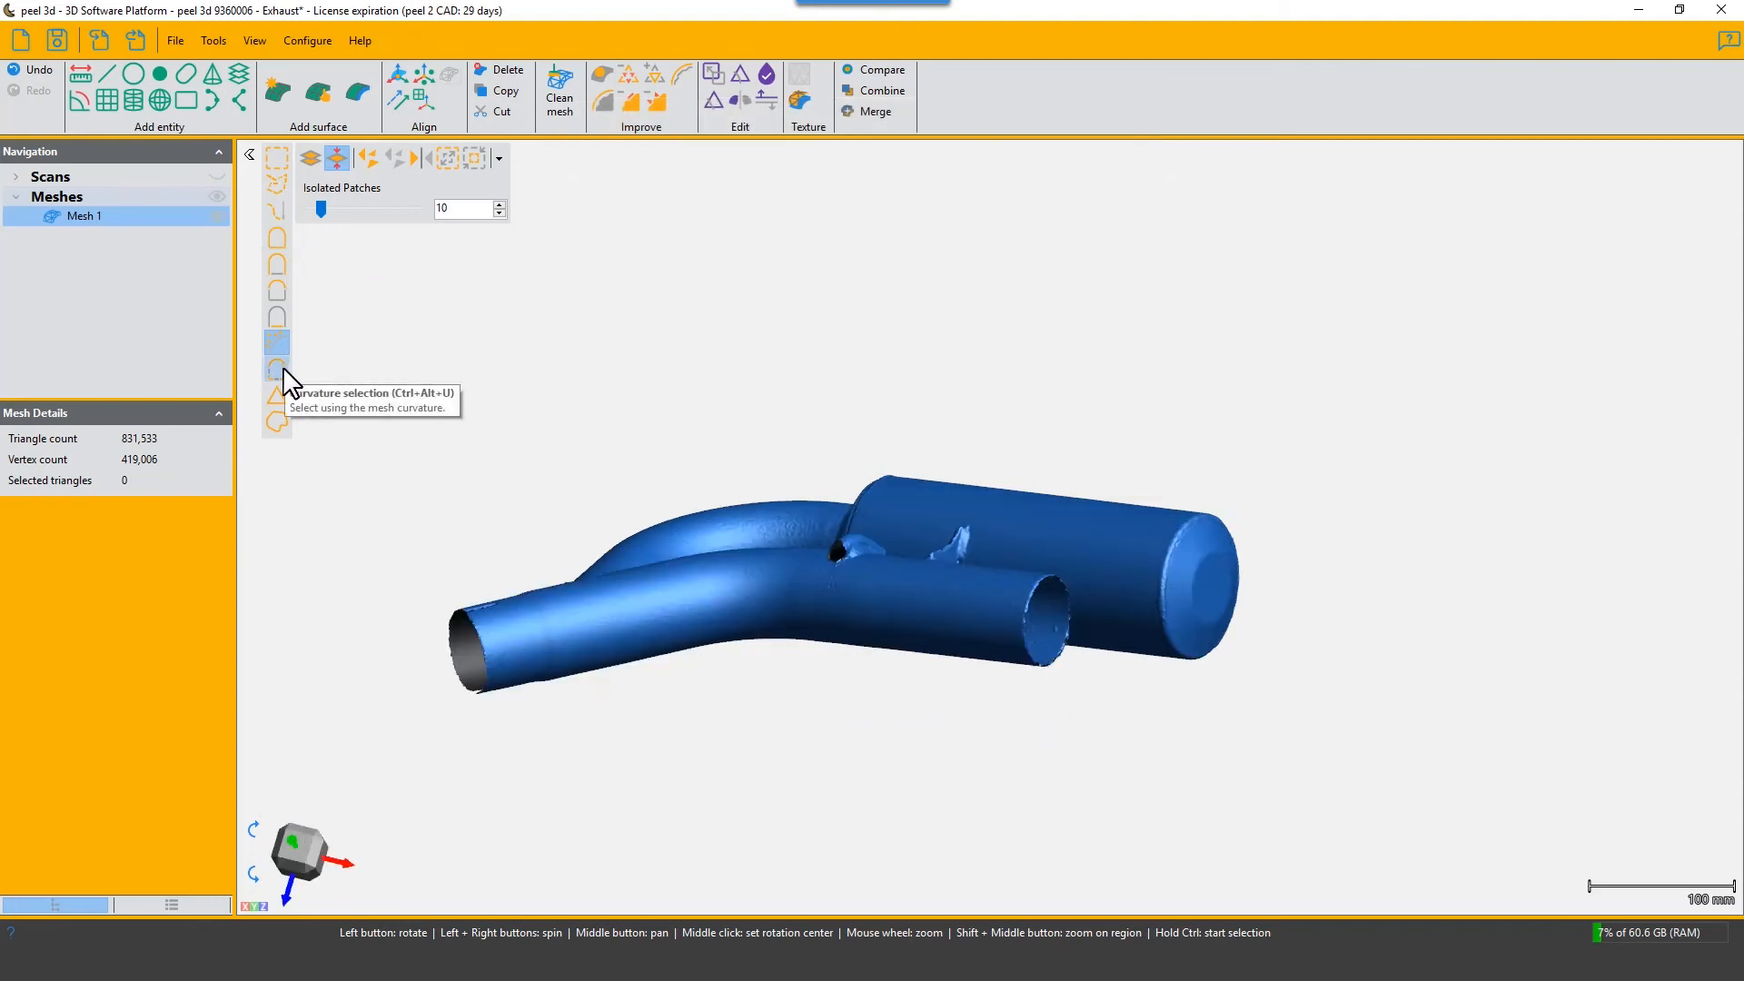
Select the mesh's sharp edges with the Curvature tool at a threshold of 50 and inspect them around the brackets
left_click(277, 369)
left_click_drag(876, 569, 896, 603)
scroll(950, 624, "up", 2)
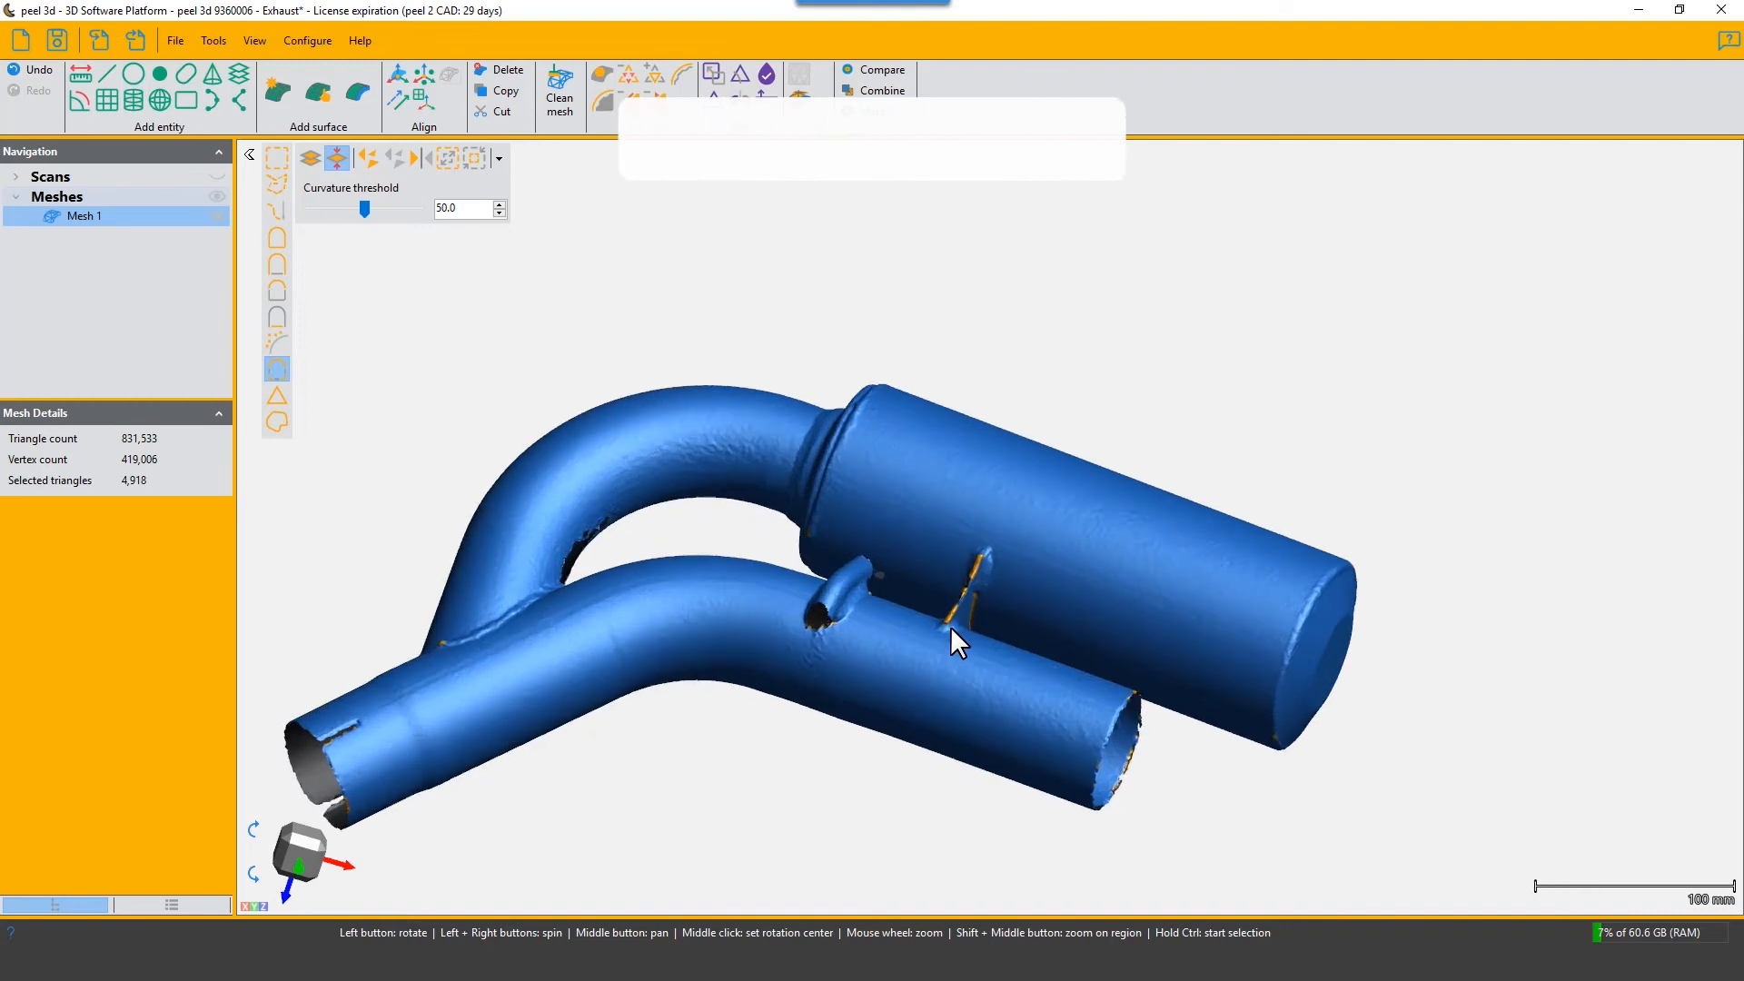
scroll(950, 625, "up", 1)
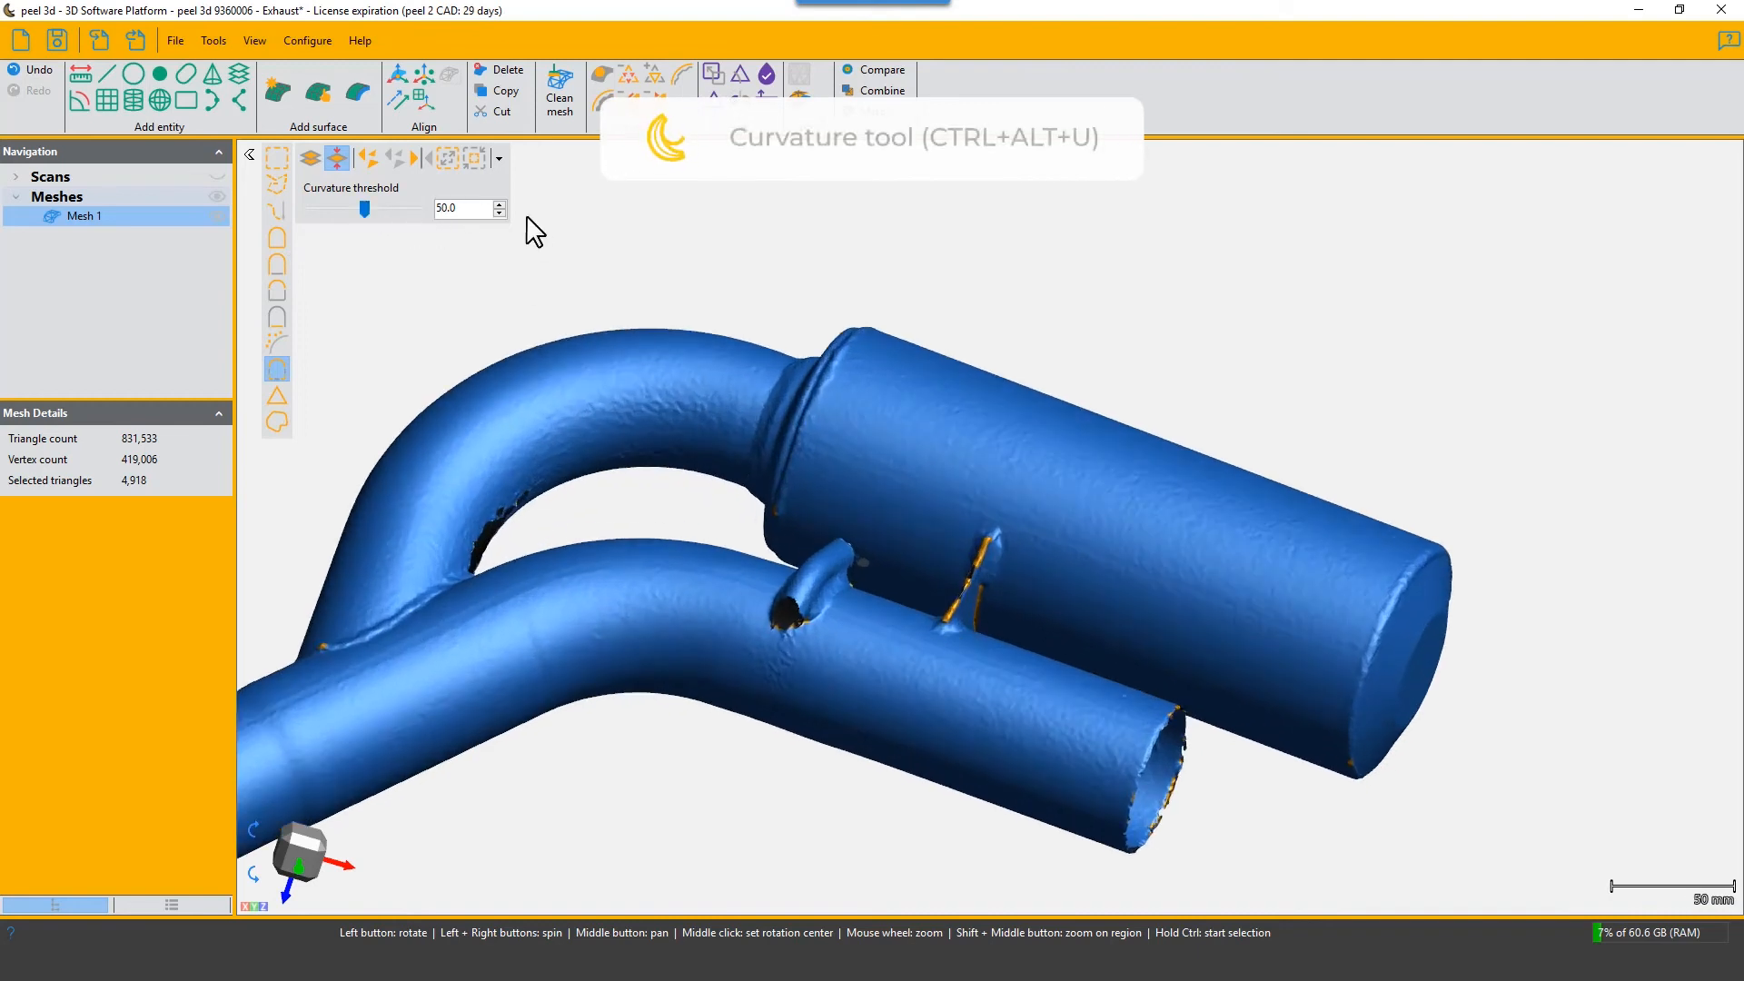
scroll(874, 505, "down", 1)
middle_click_drag(840, 511, 954, 490)
left_click_drag(799, 584, 787, 572)
scroll(1117, 537, "up", 3)
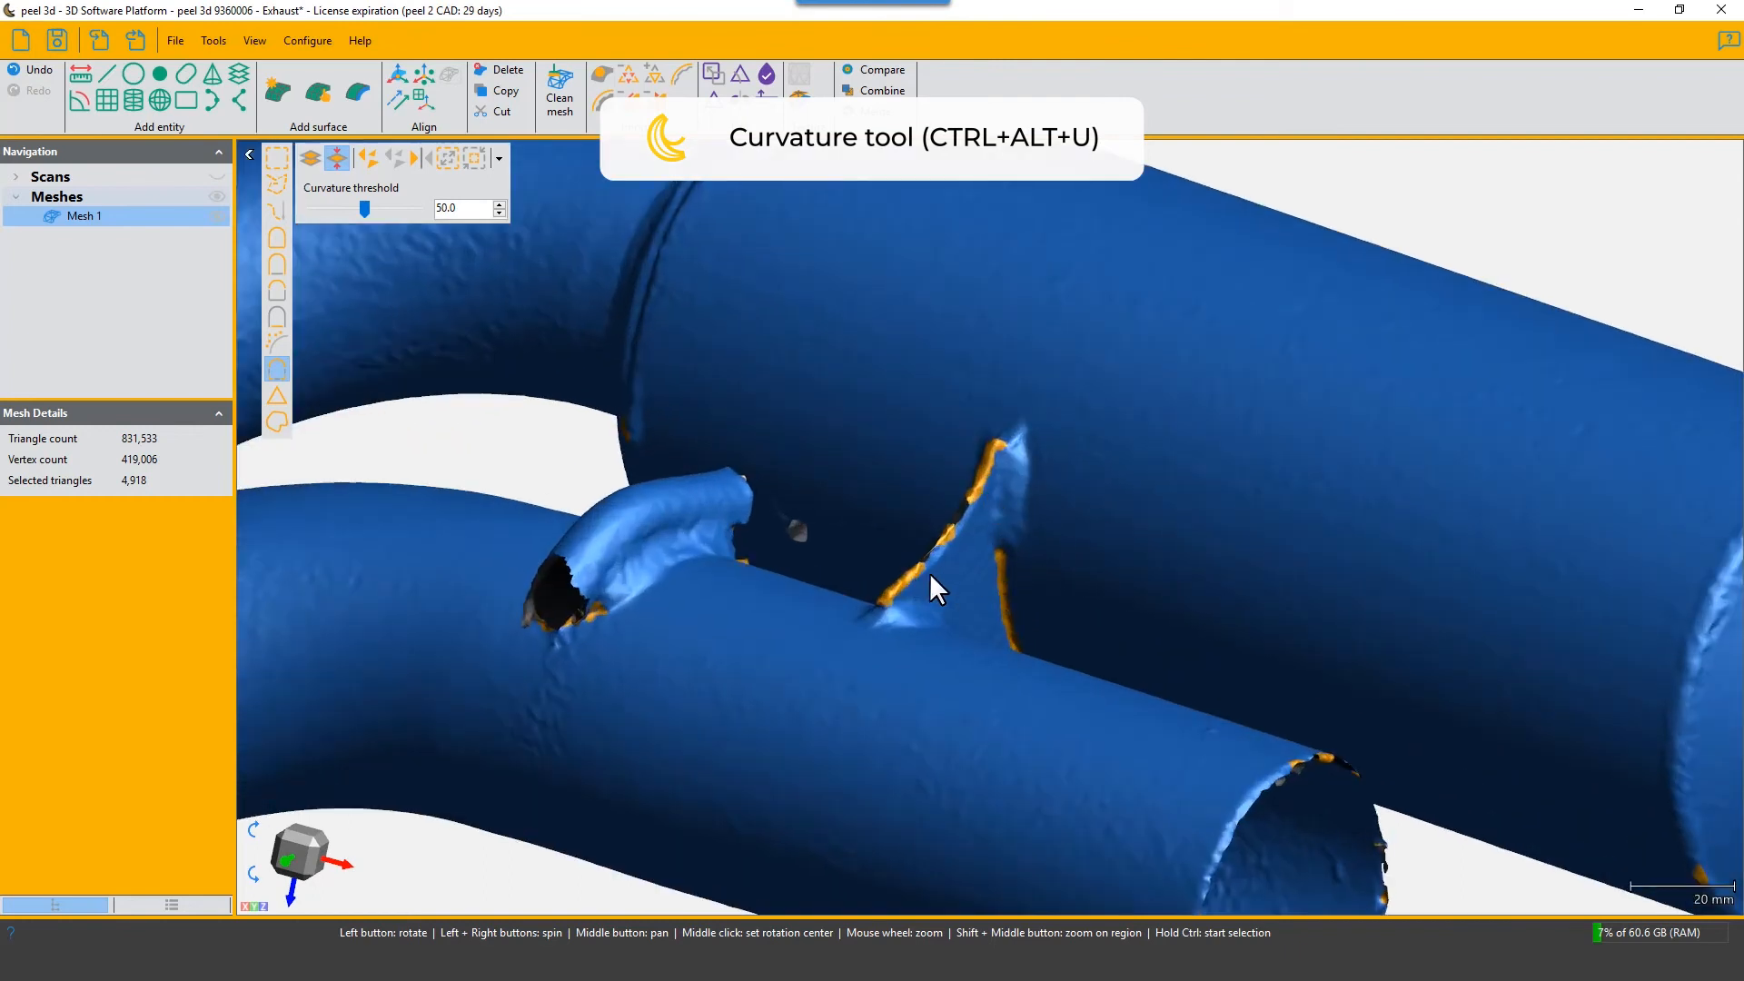
scroll(877, 513, "down", 3)
left_click_drag(886, 540, 886, 552)
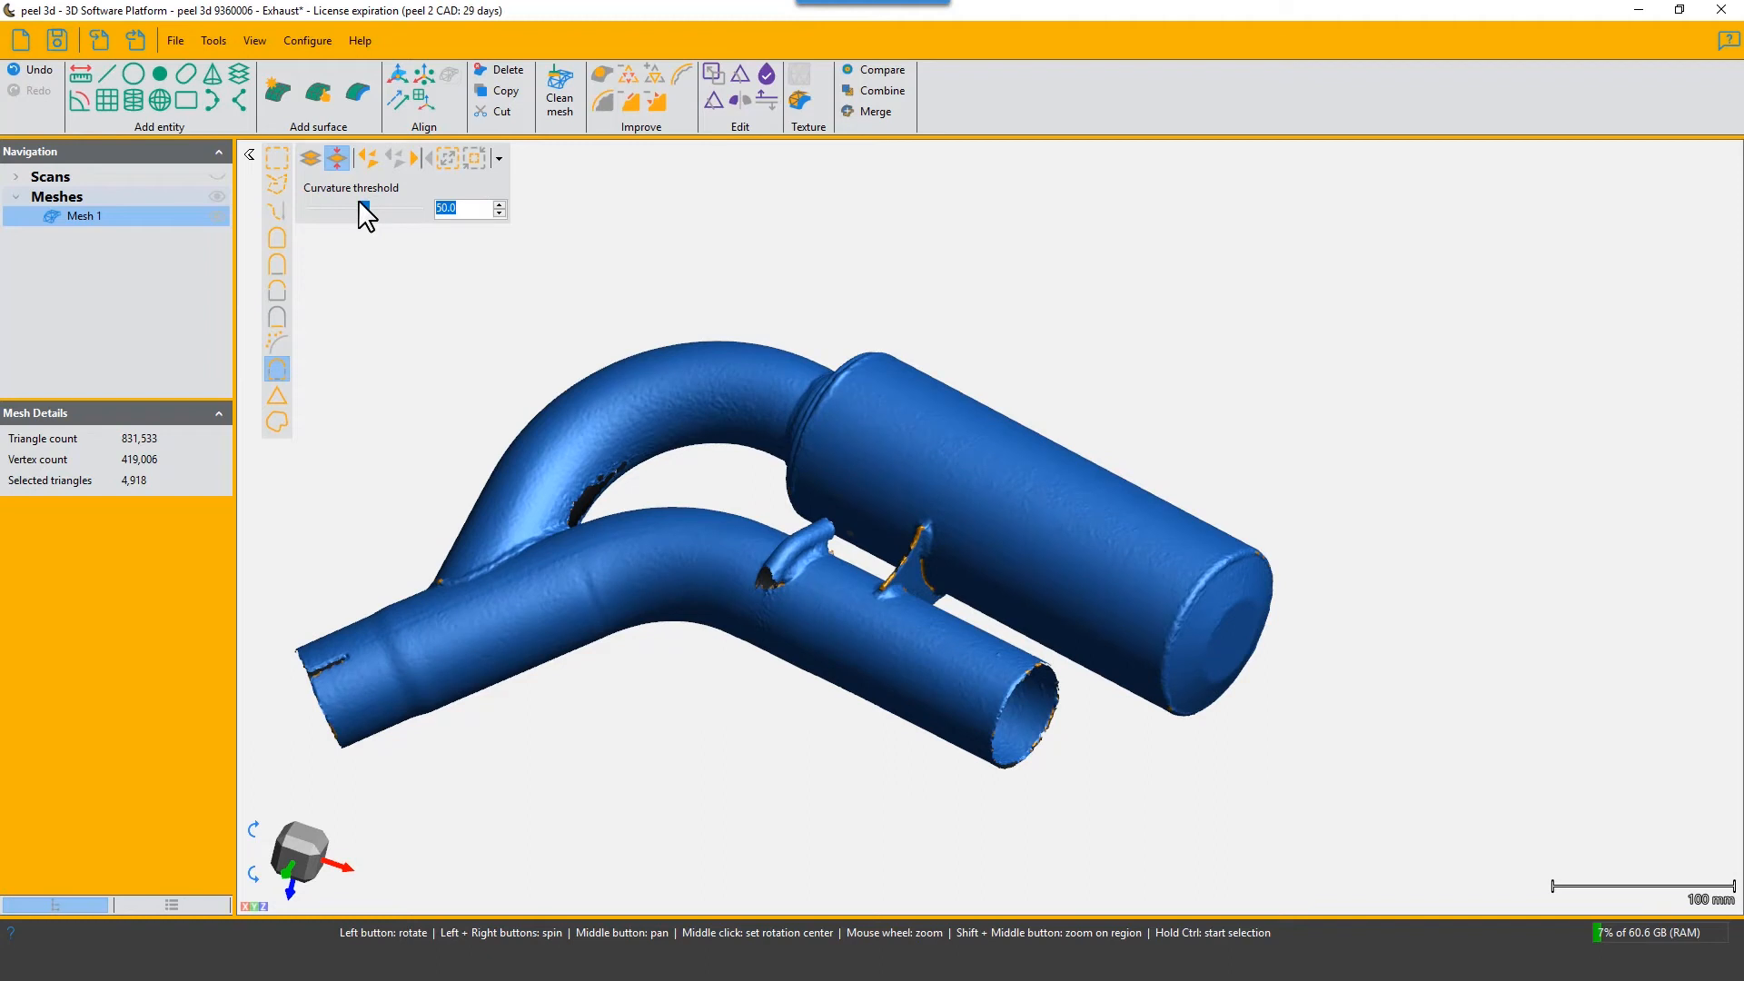
Raise the curvature threshold to 80 and on to 95 to widen the selection, and clear the selected triangles
type("80")
key("Return")
left_click_drag(1060, 549, 1026, 455)
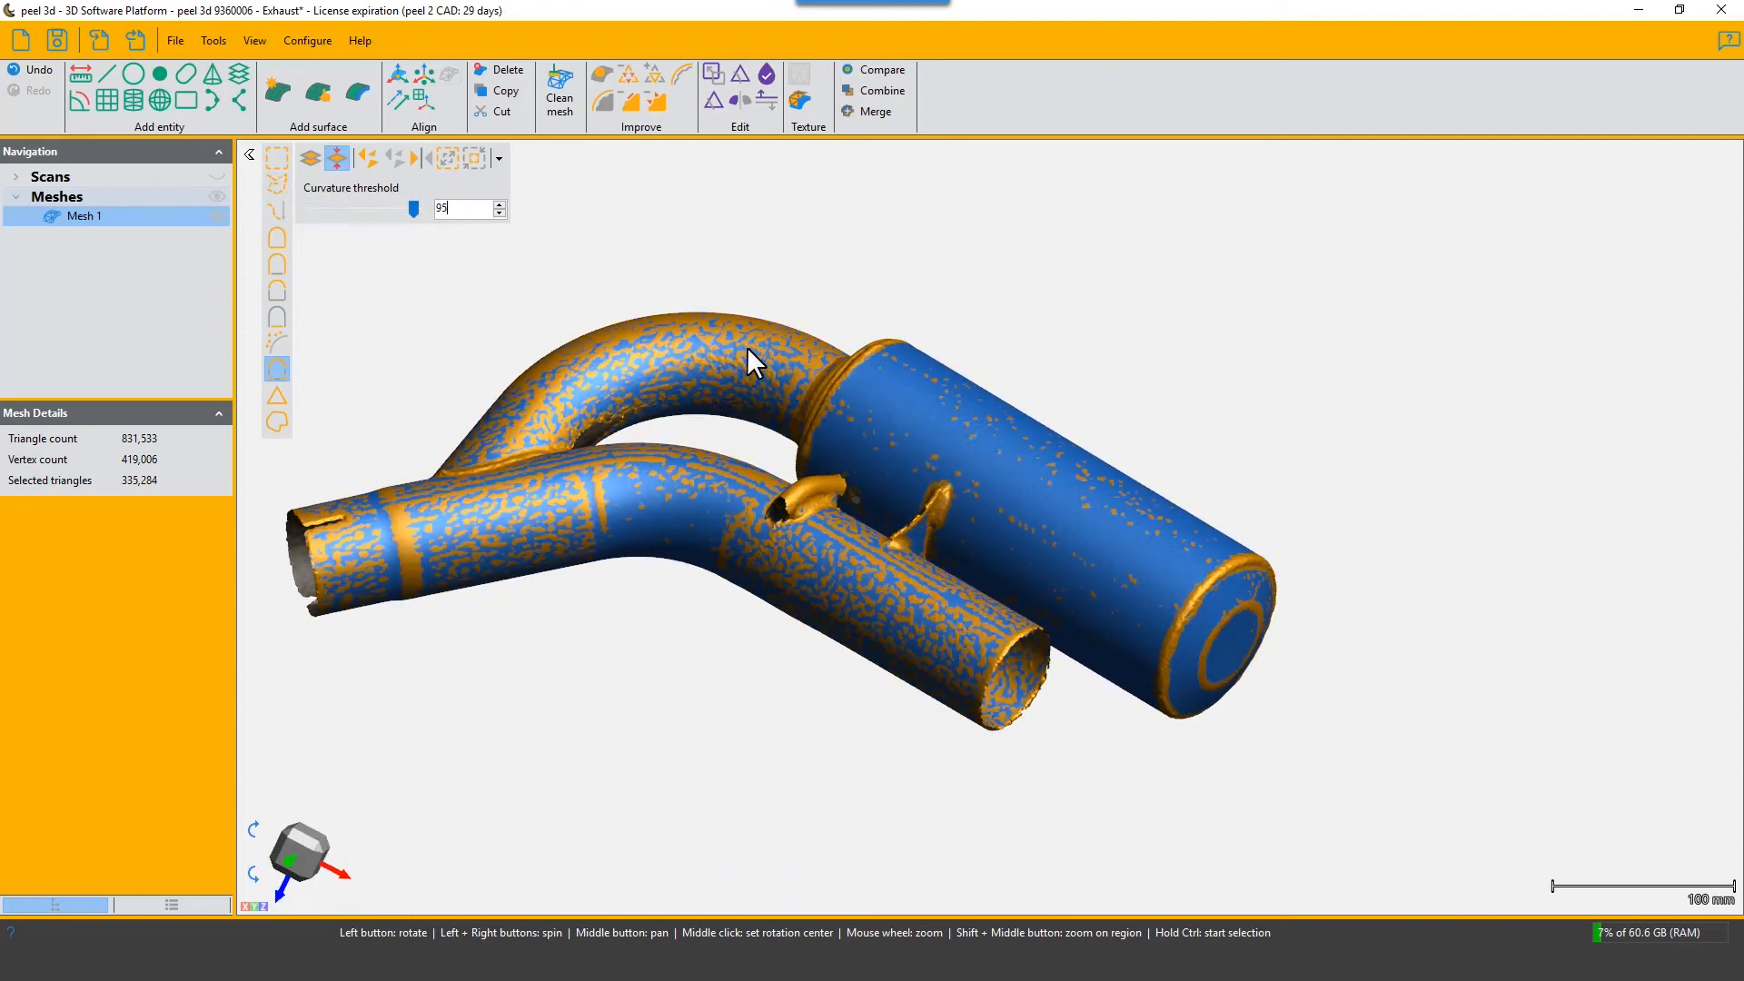
left_click_drag(838, 438, 868, 505)
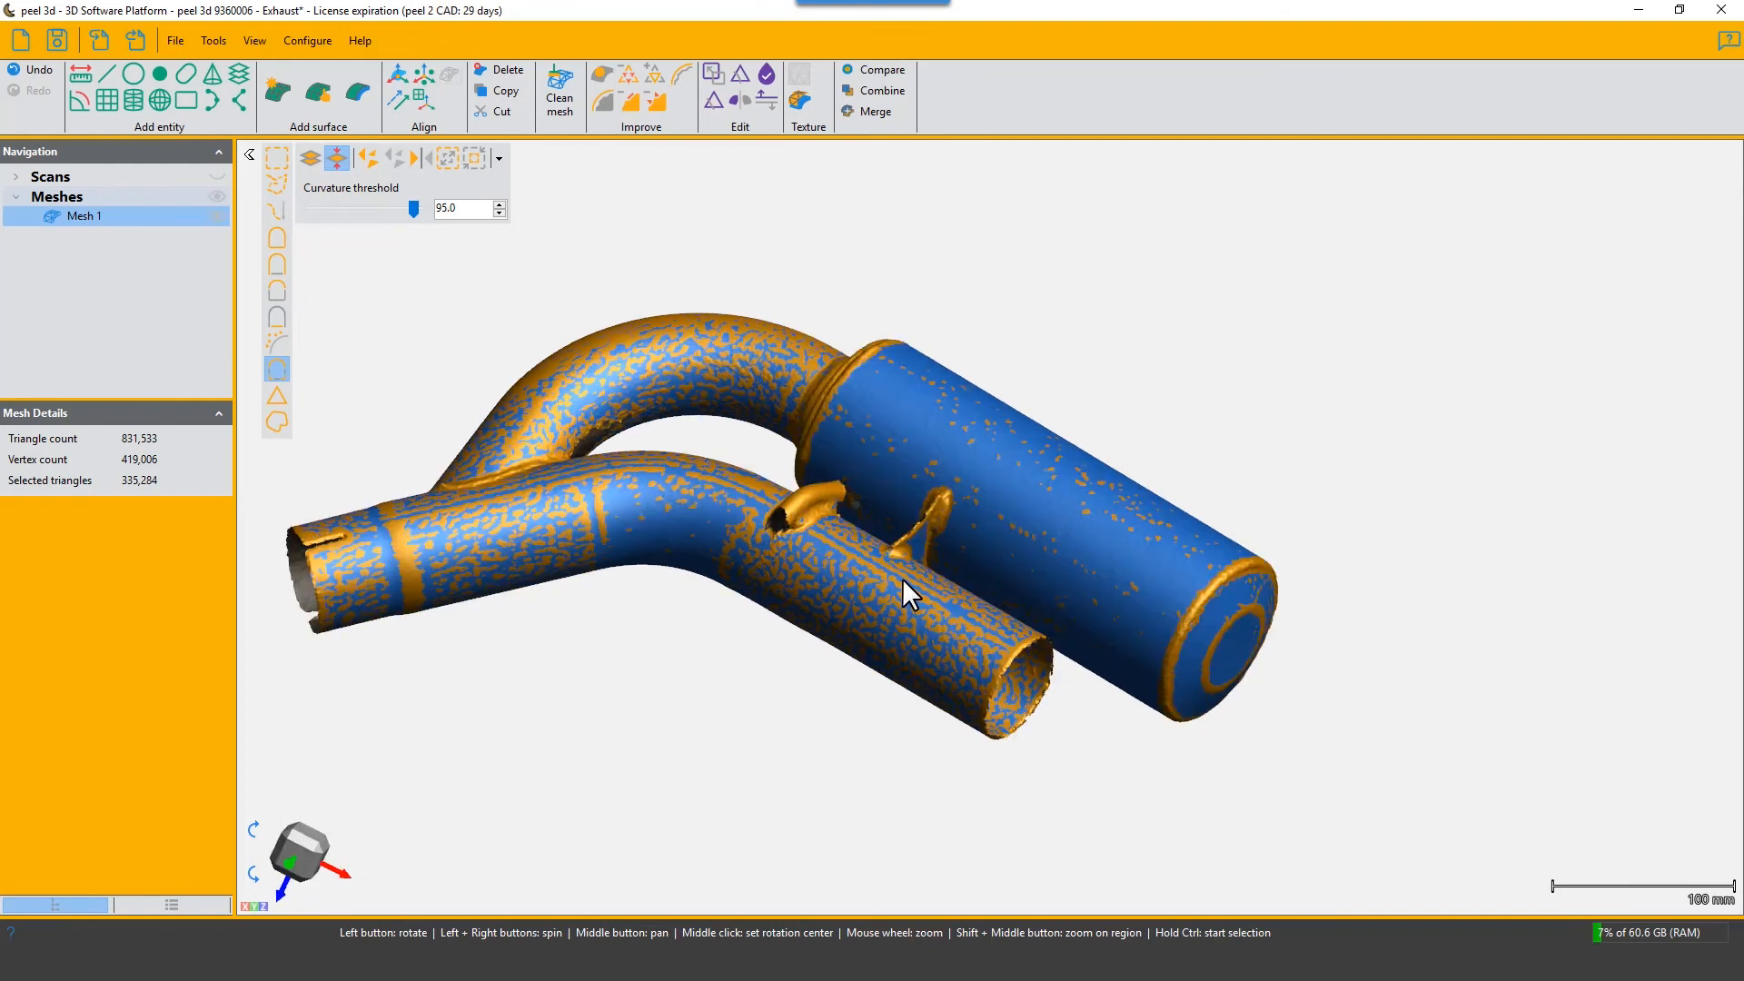
key("Escape")
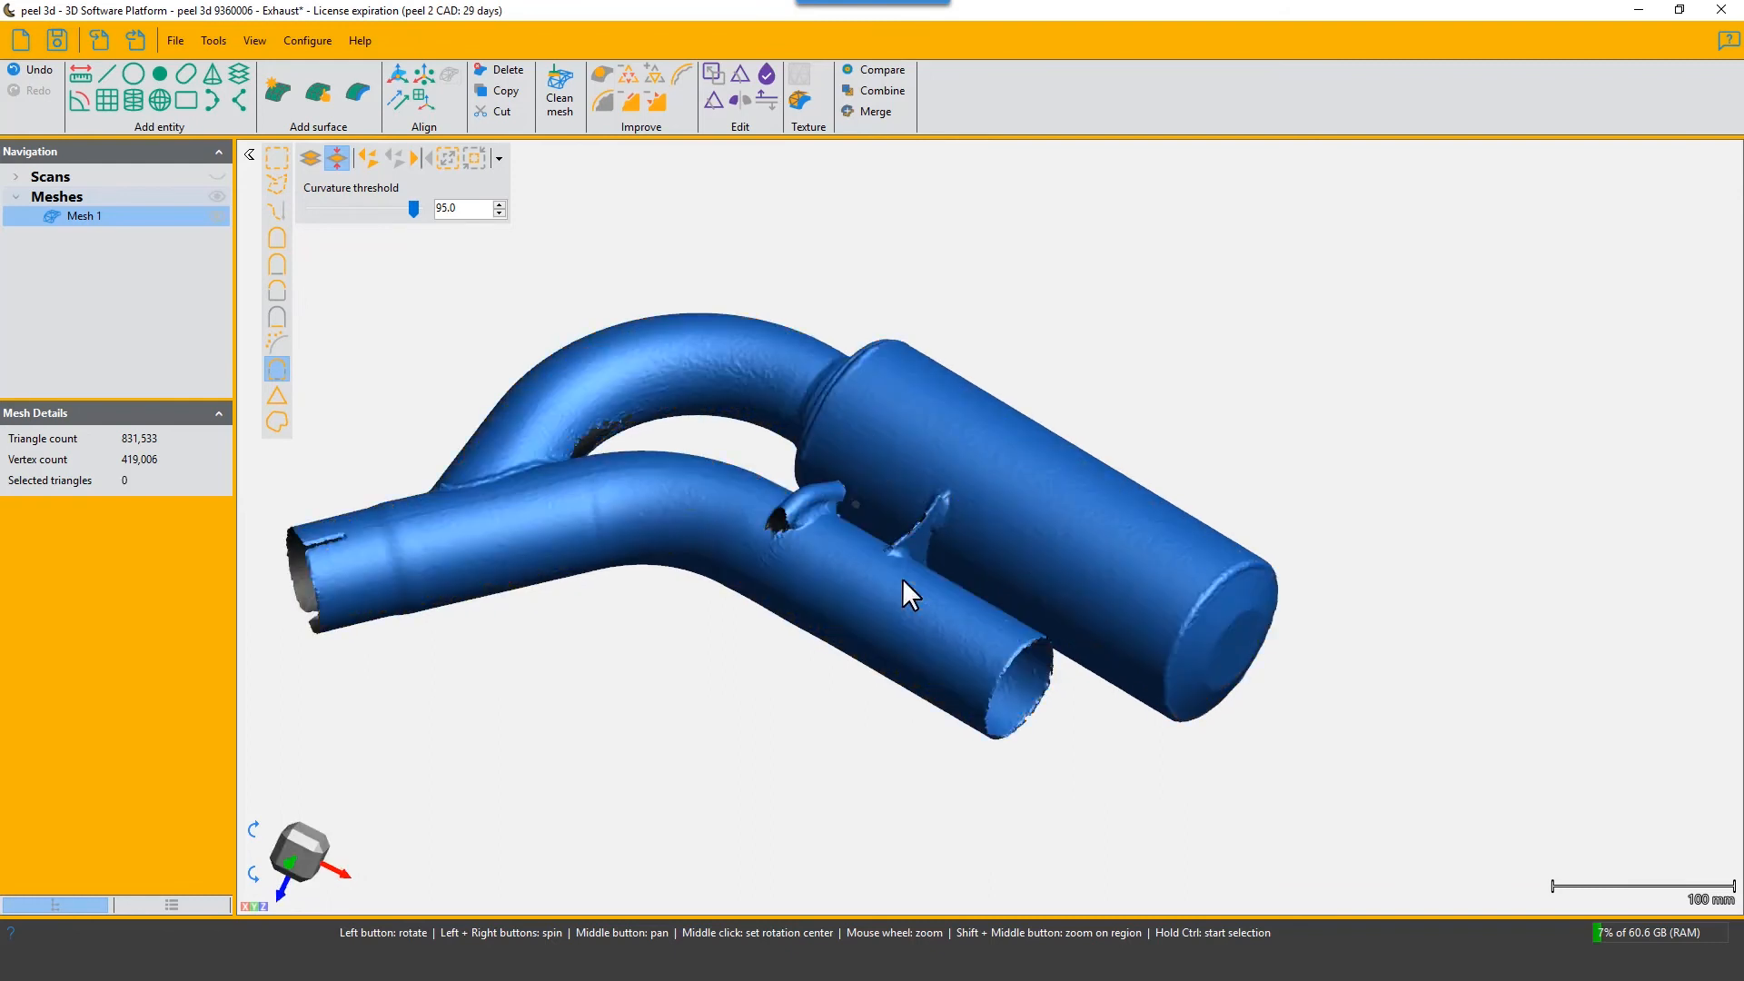
Pick four individual triangles on the pipe surface with the Triangle picking tool, and clear the selection
left_click(279, 397)
scroll(623, 564, "up", 10)
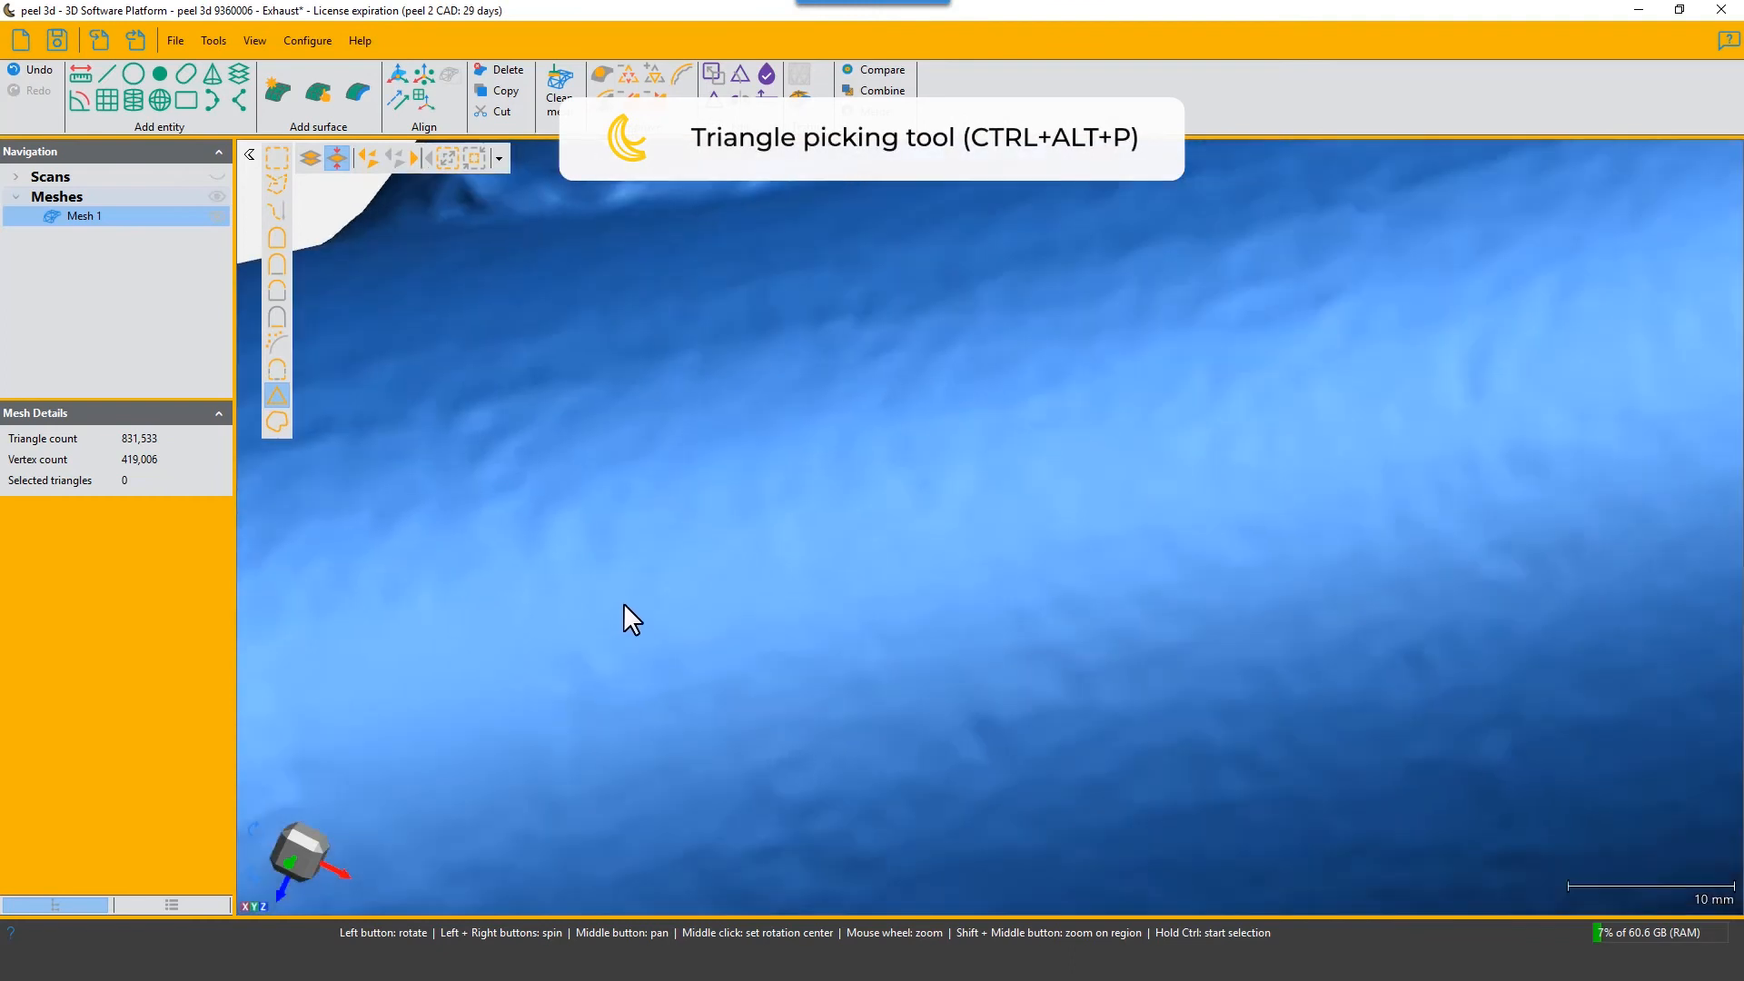
left_click(693, 596)
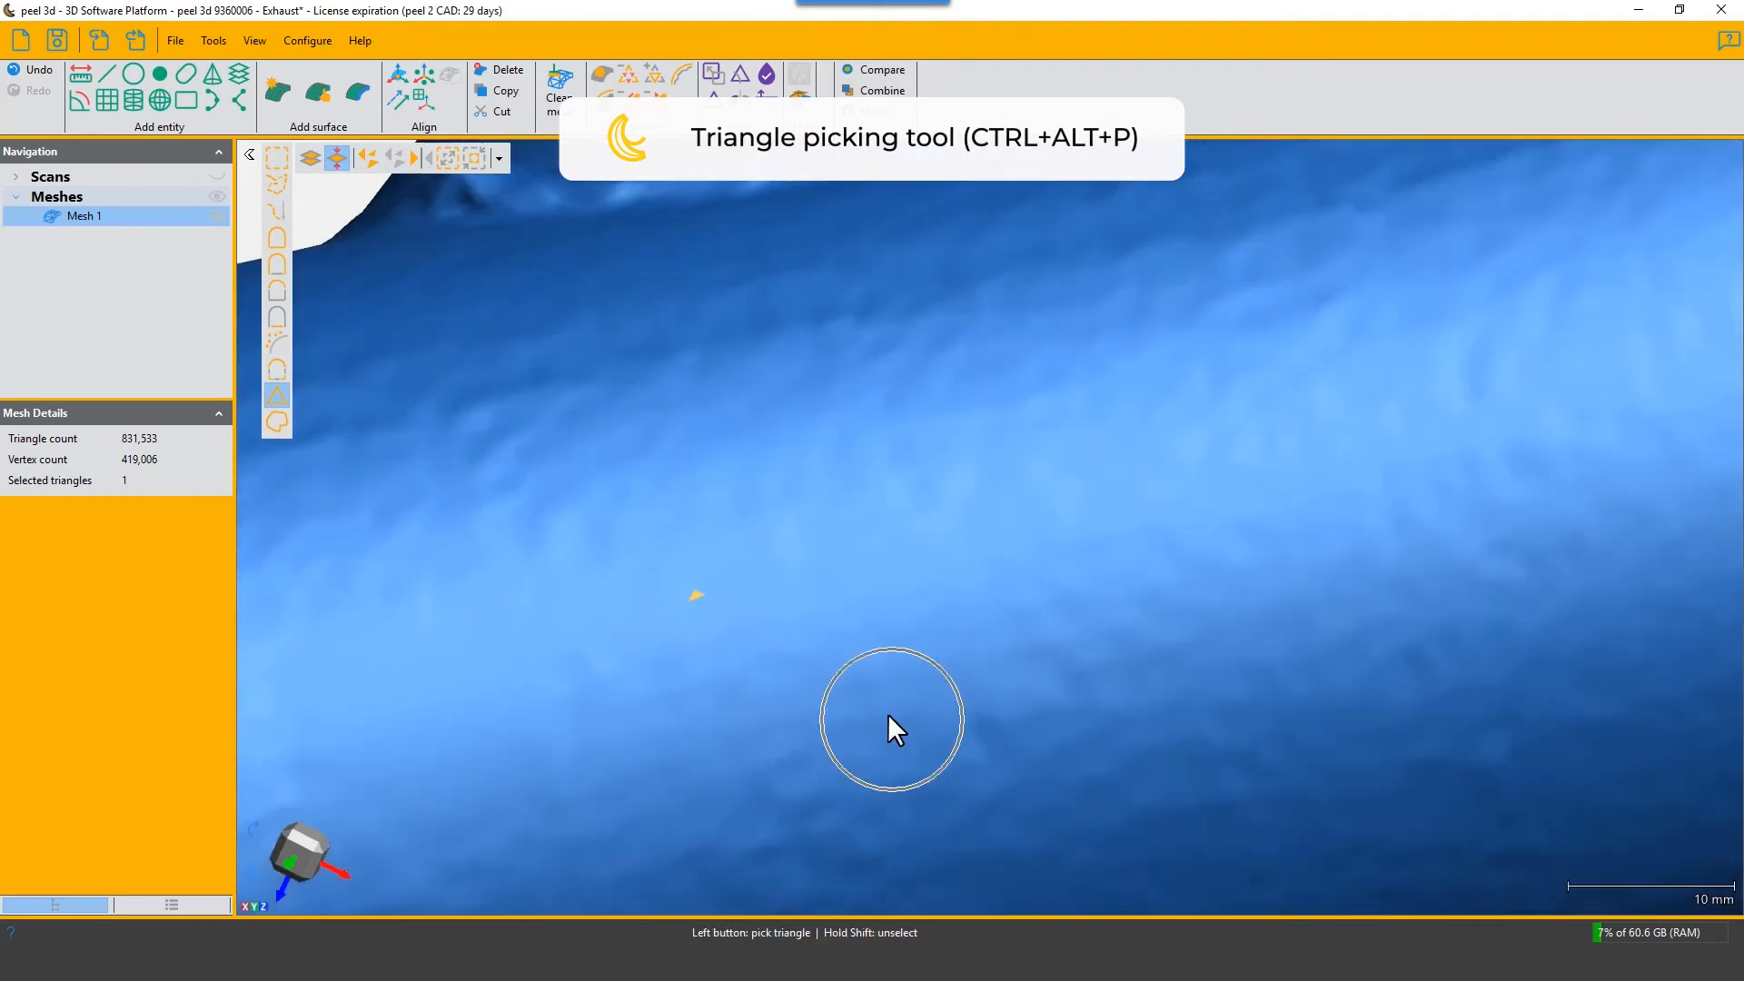
left_click(841, 577)
left_click(776, 673)
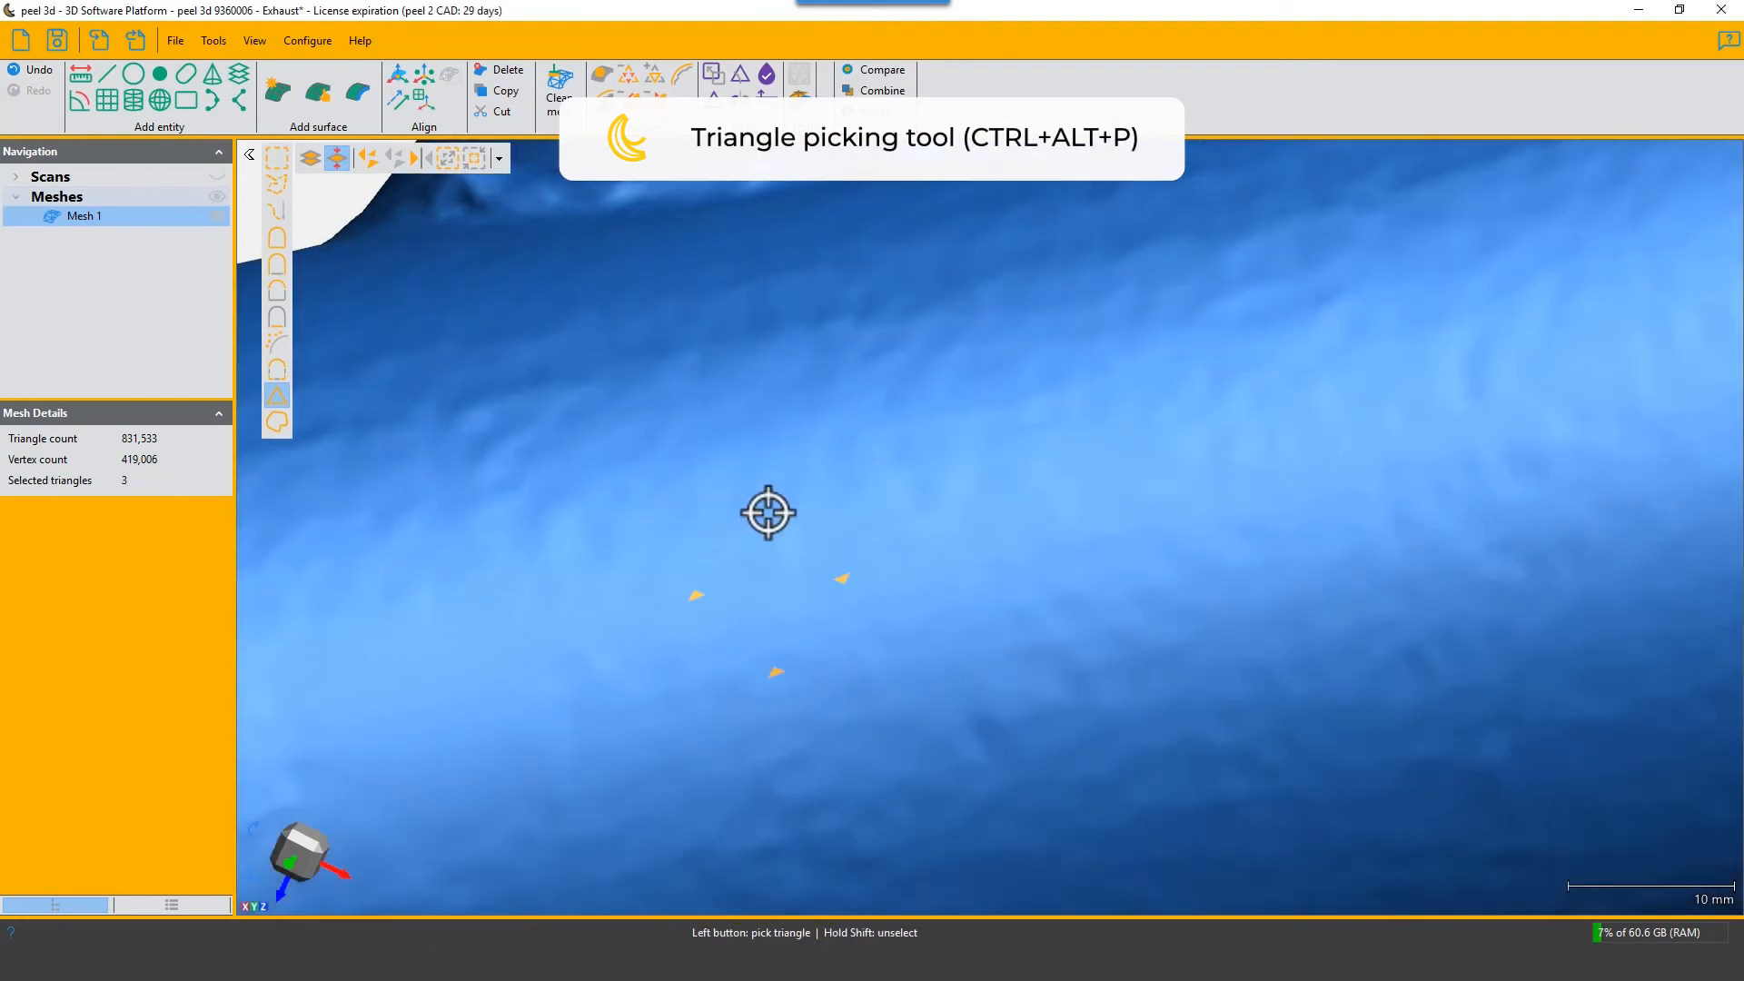
left_click(908, 635)
scroll(932, 619, "down", 10)
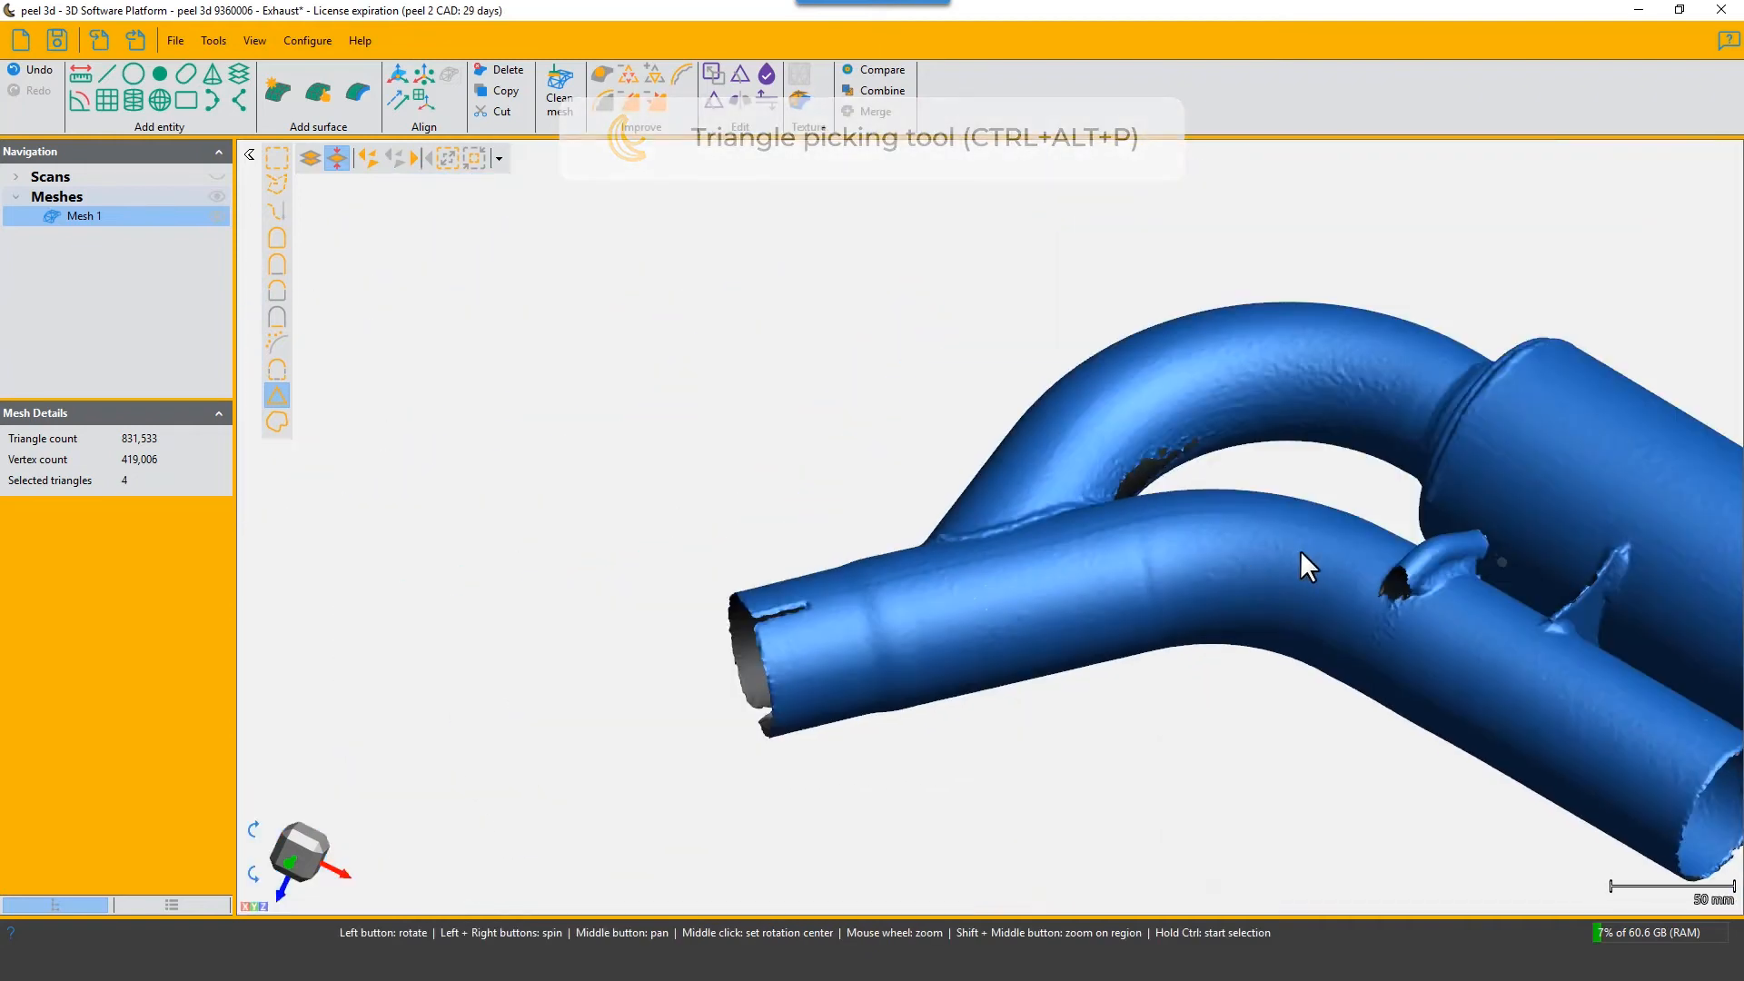
scroll(1214, 603, "down", 5)
mouse_move(1102, 591)
left_mouse_down()
mouse_move(1130, 565)
mouse_move(1117, 572)
left_mouse_up()
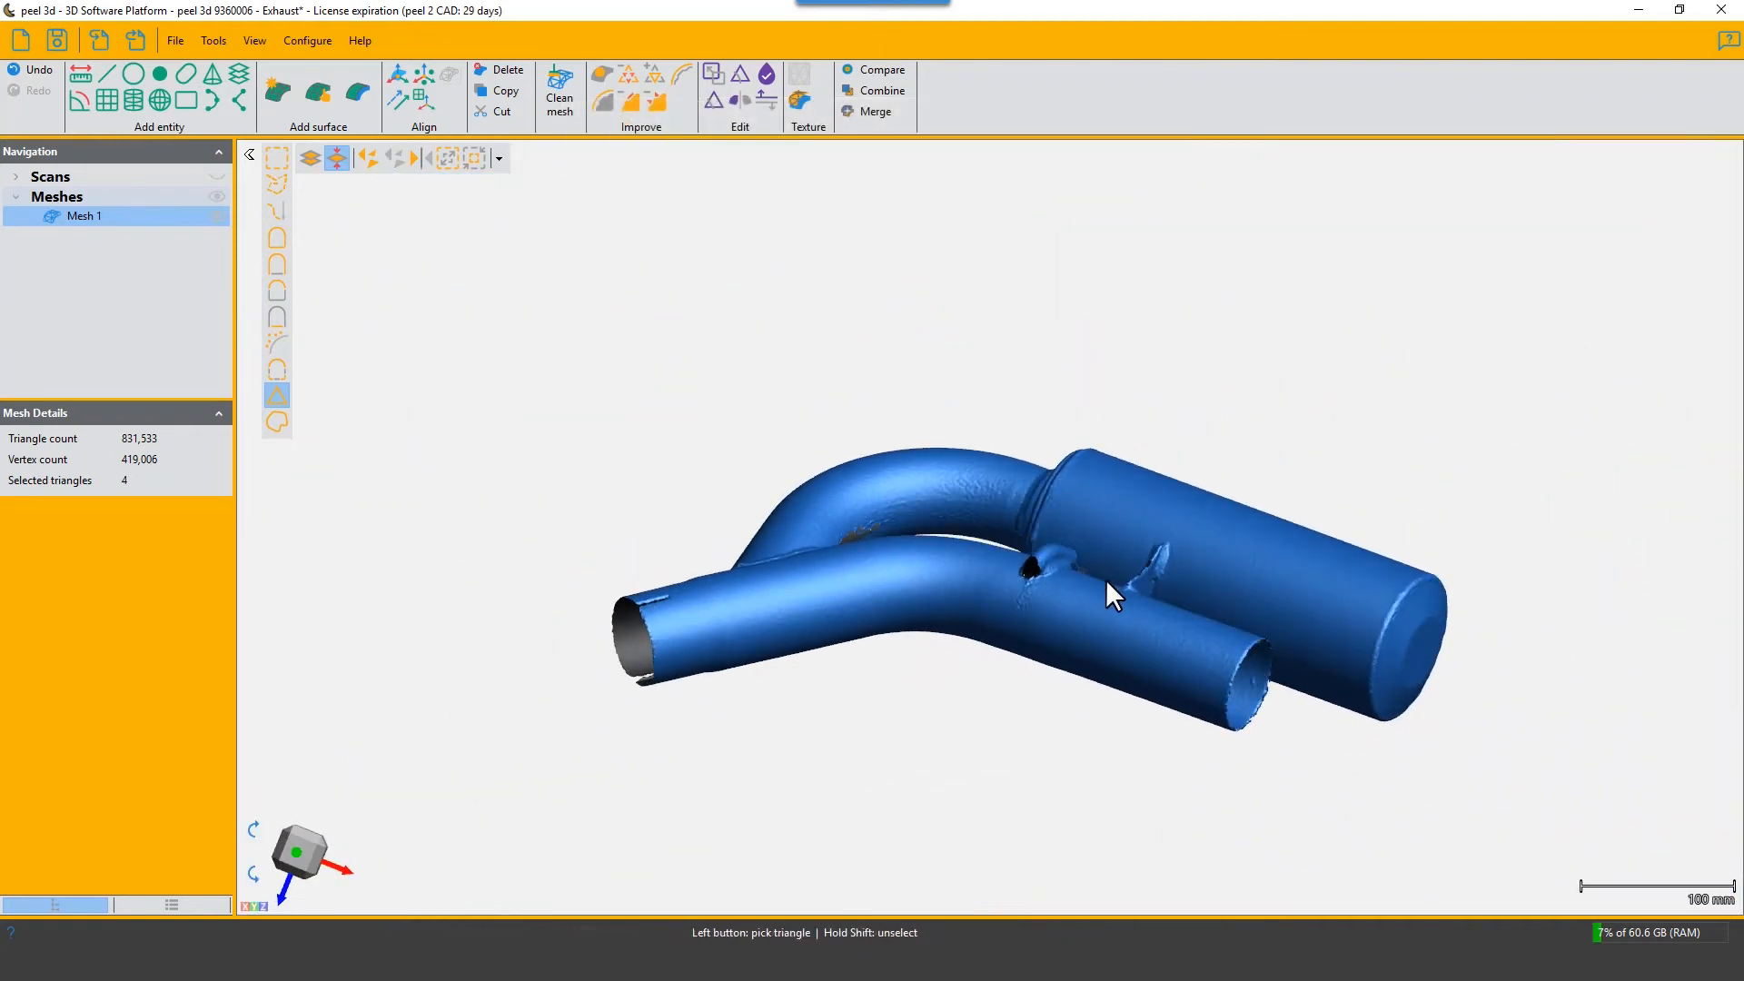
key("ctrl+d")
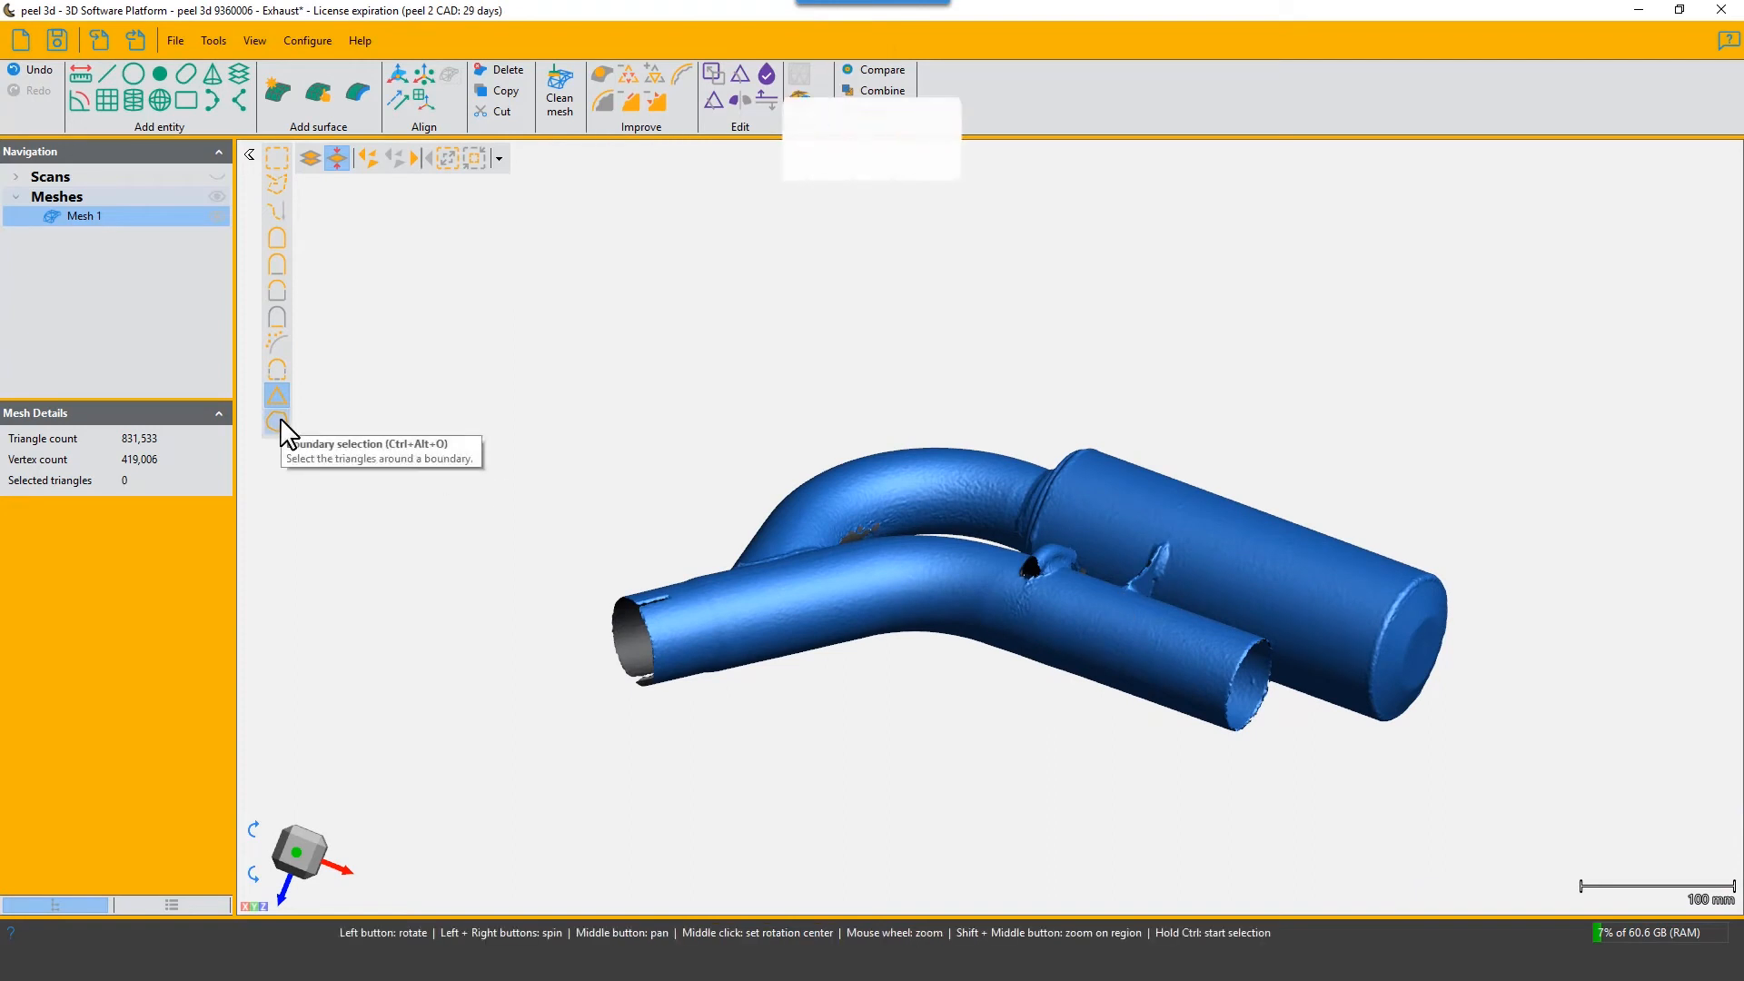
Show the mesh's open boundaries with the Boundary selection tool, and switch off the active selection modifier
left_click(277, 421)
mouse_move(1101, 582)
left_mouse_down()
mouse_move(1136, 569)
mouse_move(1109, 584)
left_mouse_up()
scroll(673, 720, "up", 5)
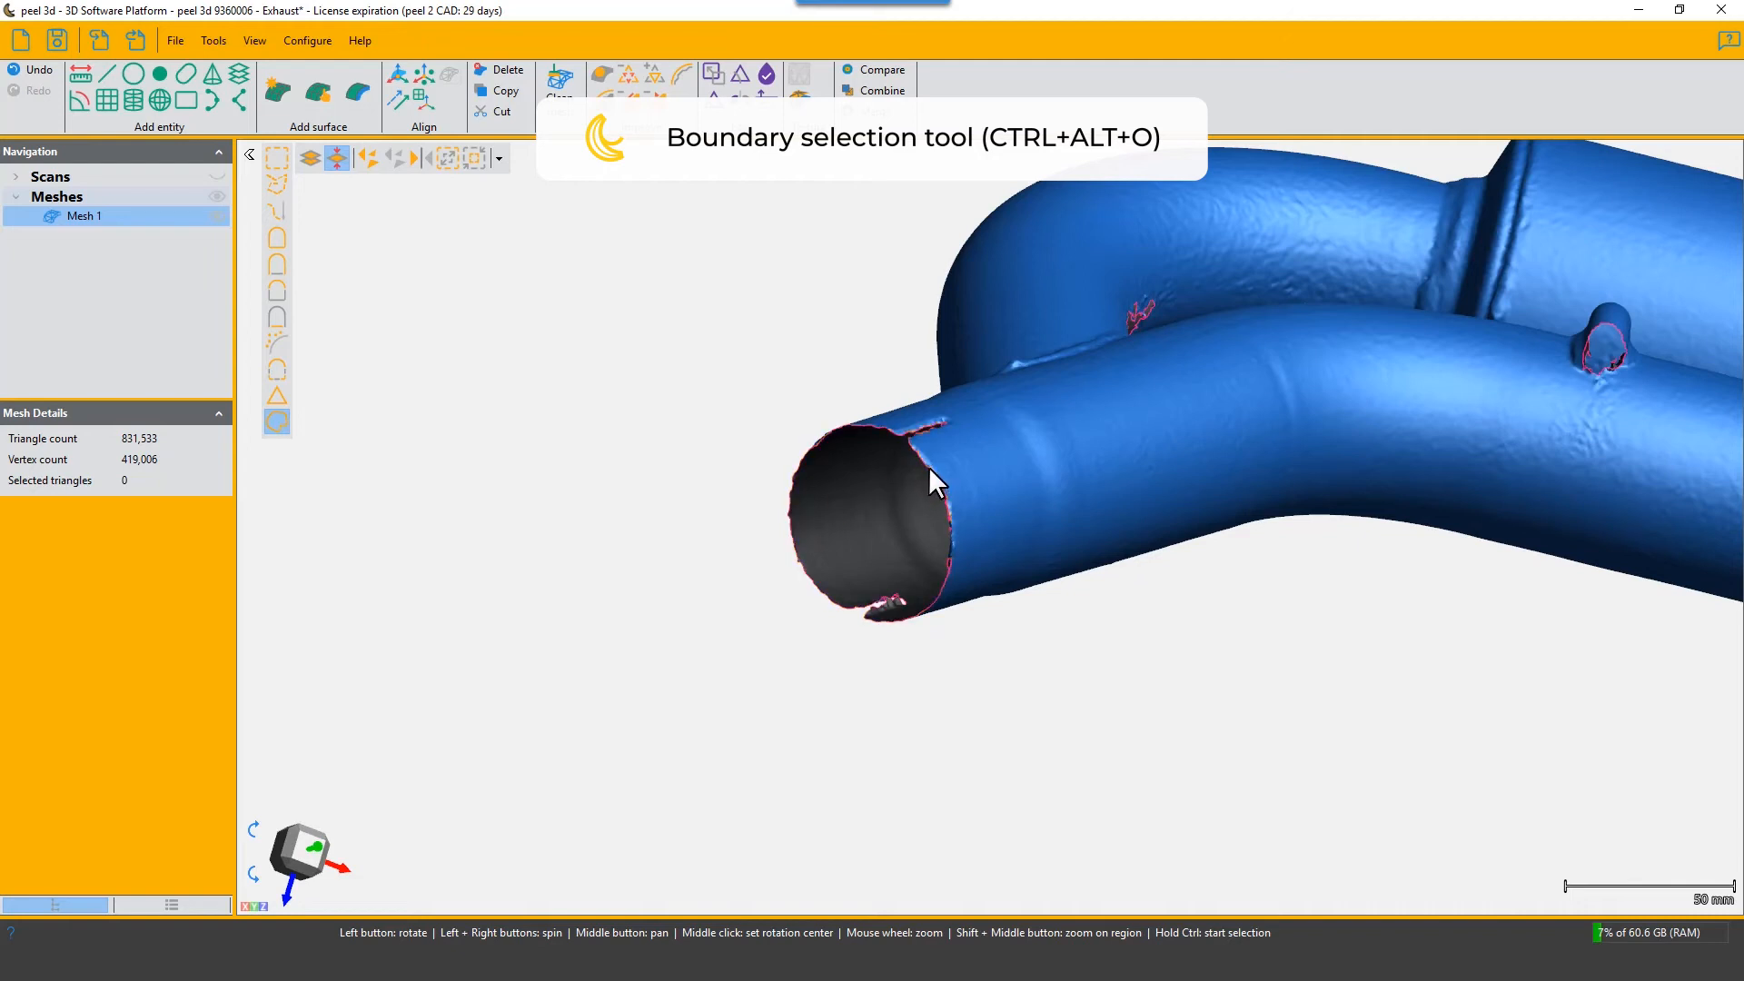
left_click_drag(1131, 479, 1126, 486)
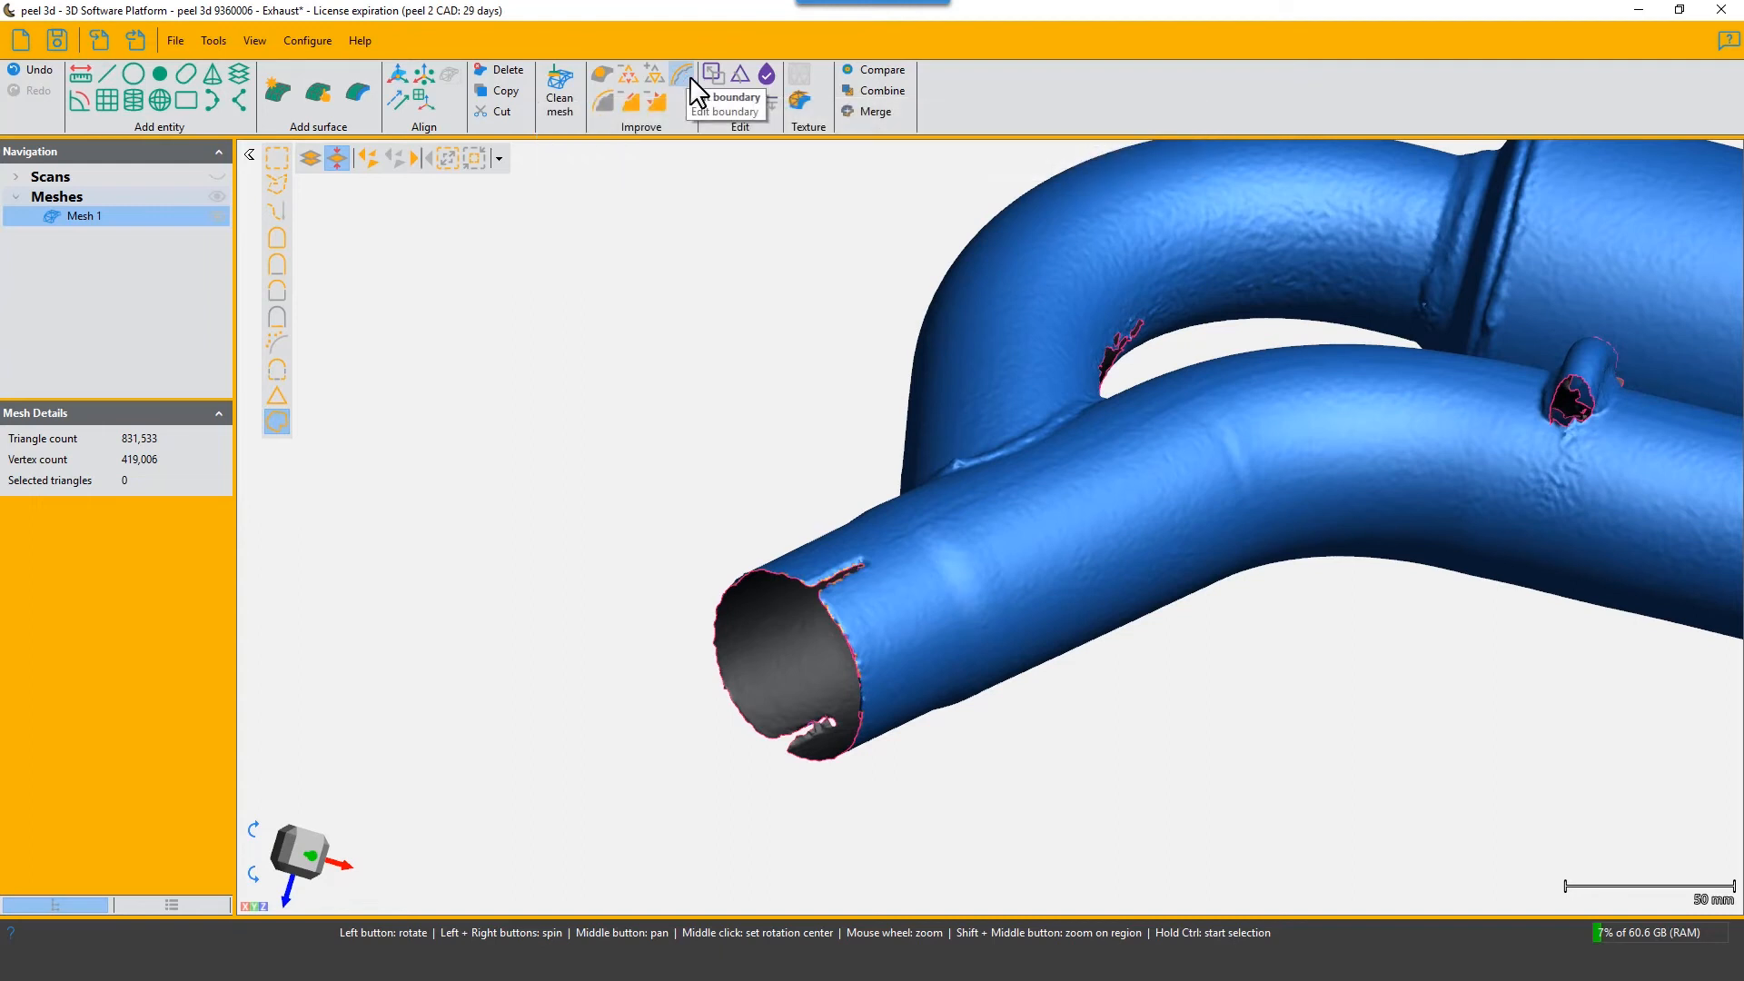
scroll(1277, 392, "down", 3)
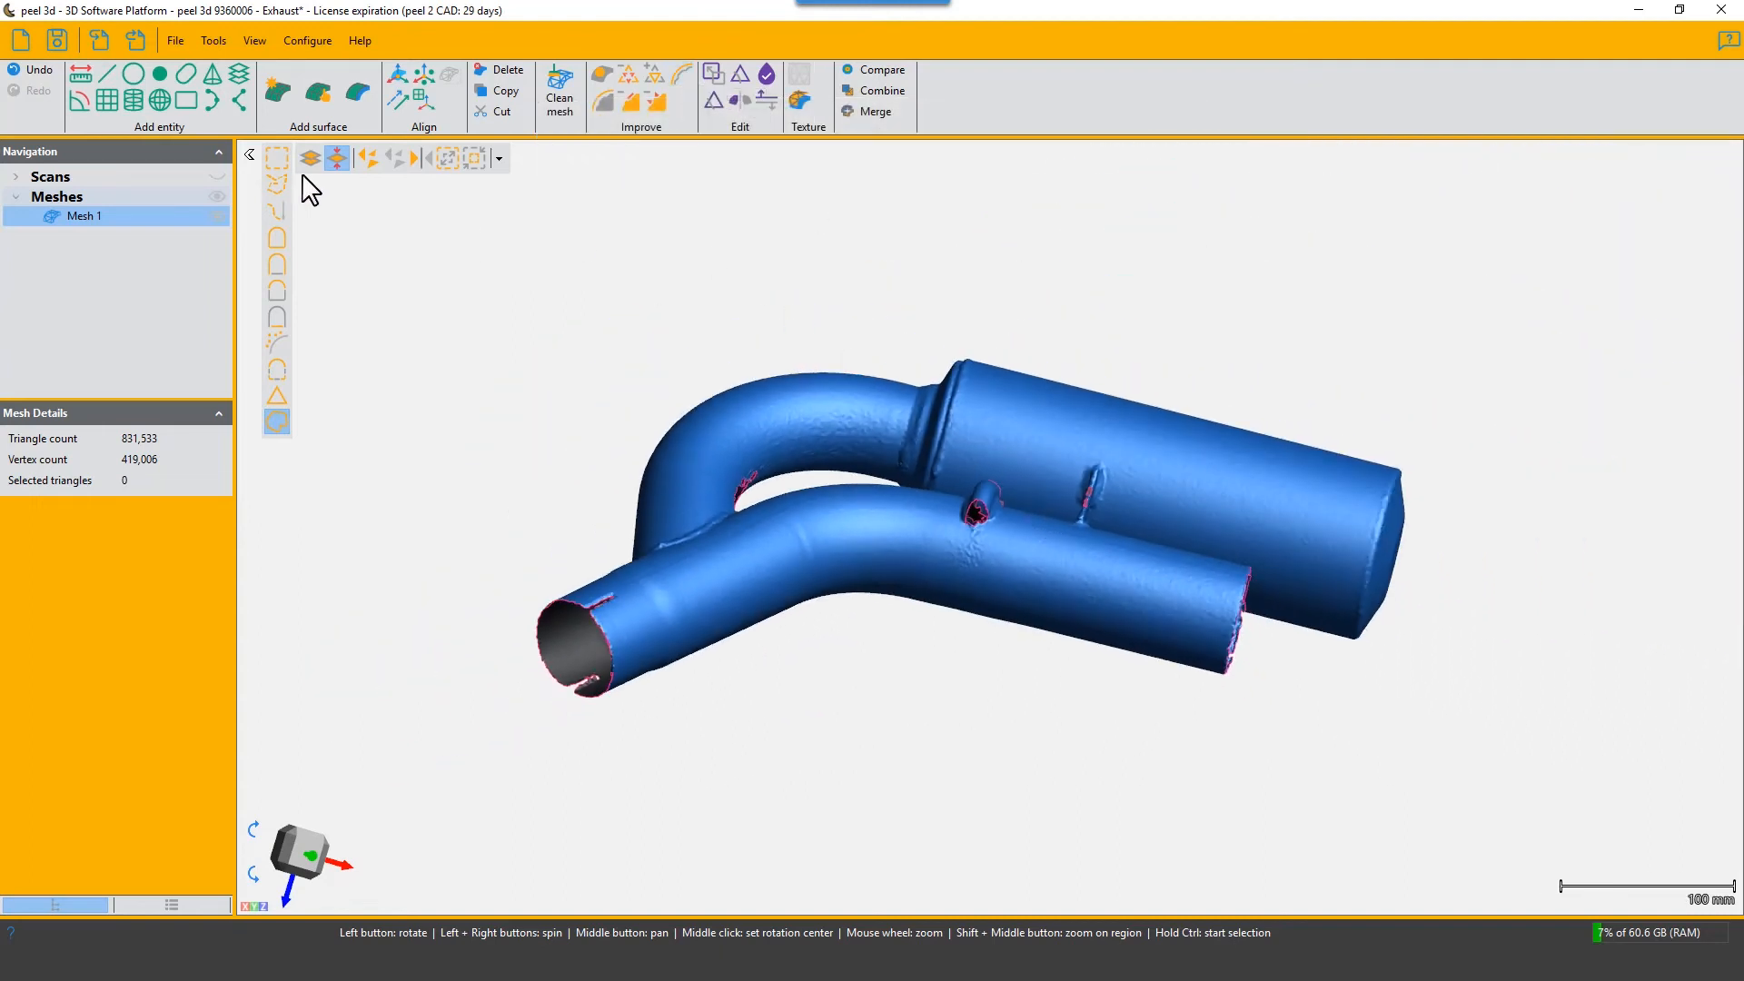
left_click(277, 422)
left_click_drag(397, 261, 395, 247)
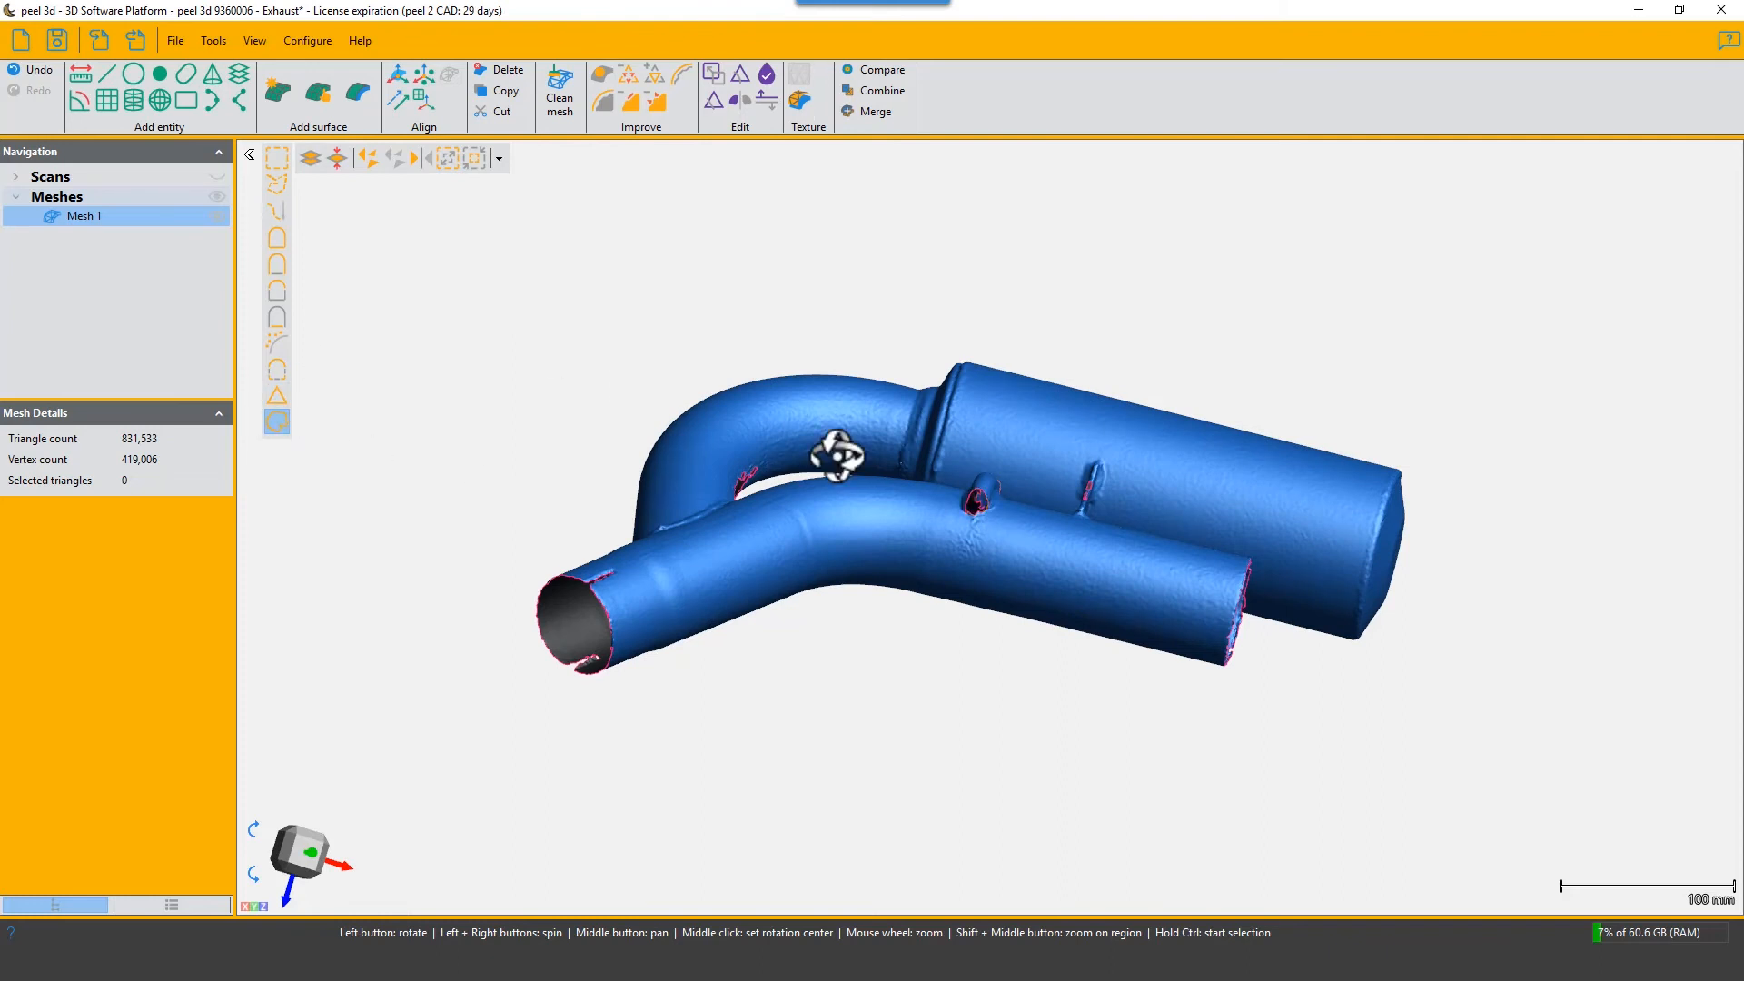
left_click_drag(839, 456, 820, 456)
Brush-select a spot on the upper pipe bend with a brush size of 35, and clear the selection
left_click(279, 211)
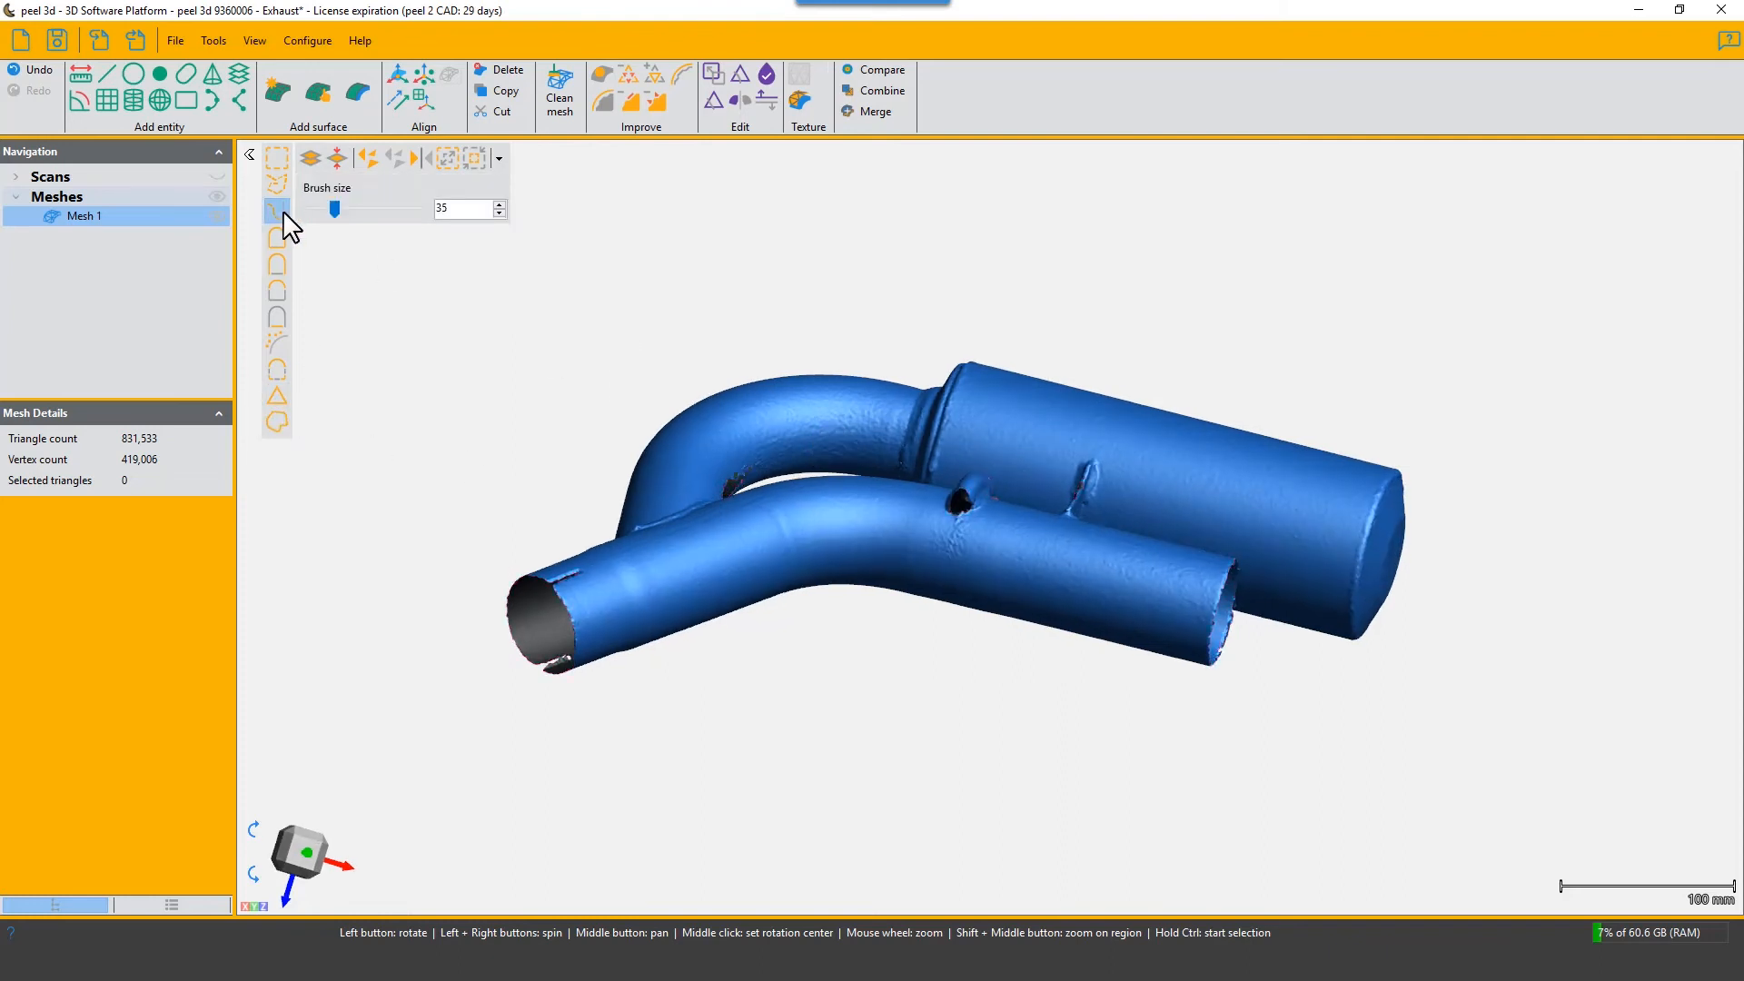
middle_click_drag(847, 463, 987, 514)
middle_click_drag(922, 400, 797, 520)
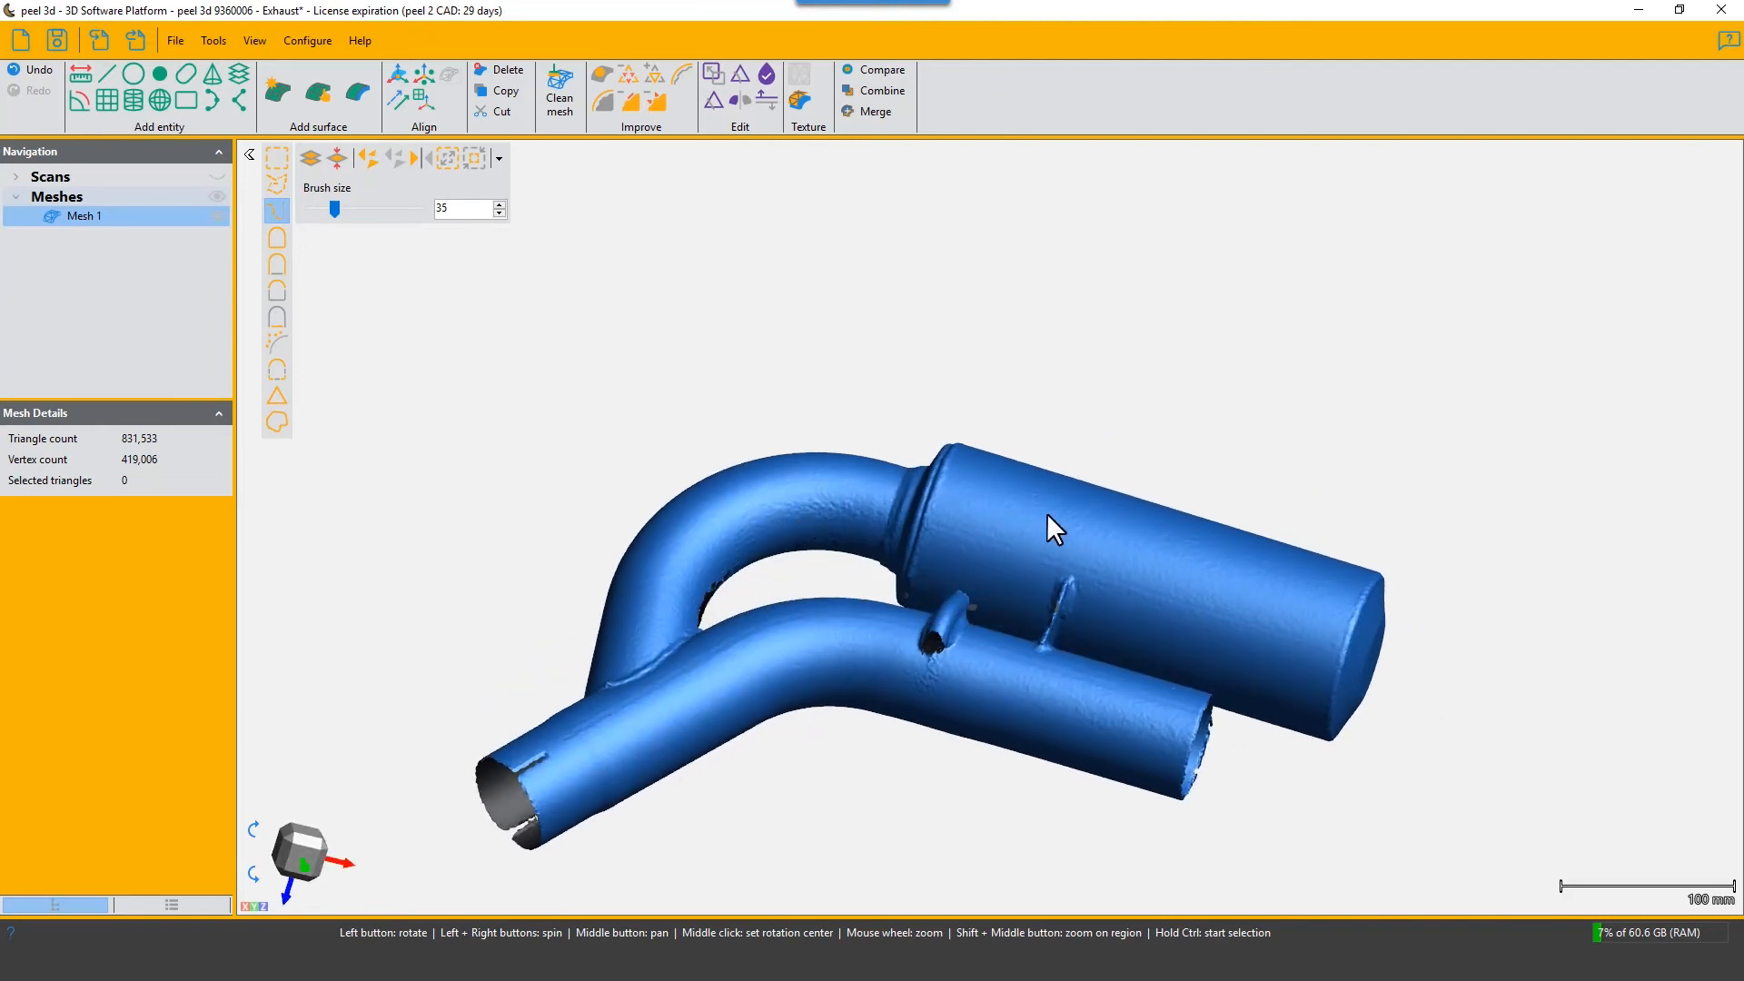
scroll(734, 518, "up", 3)
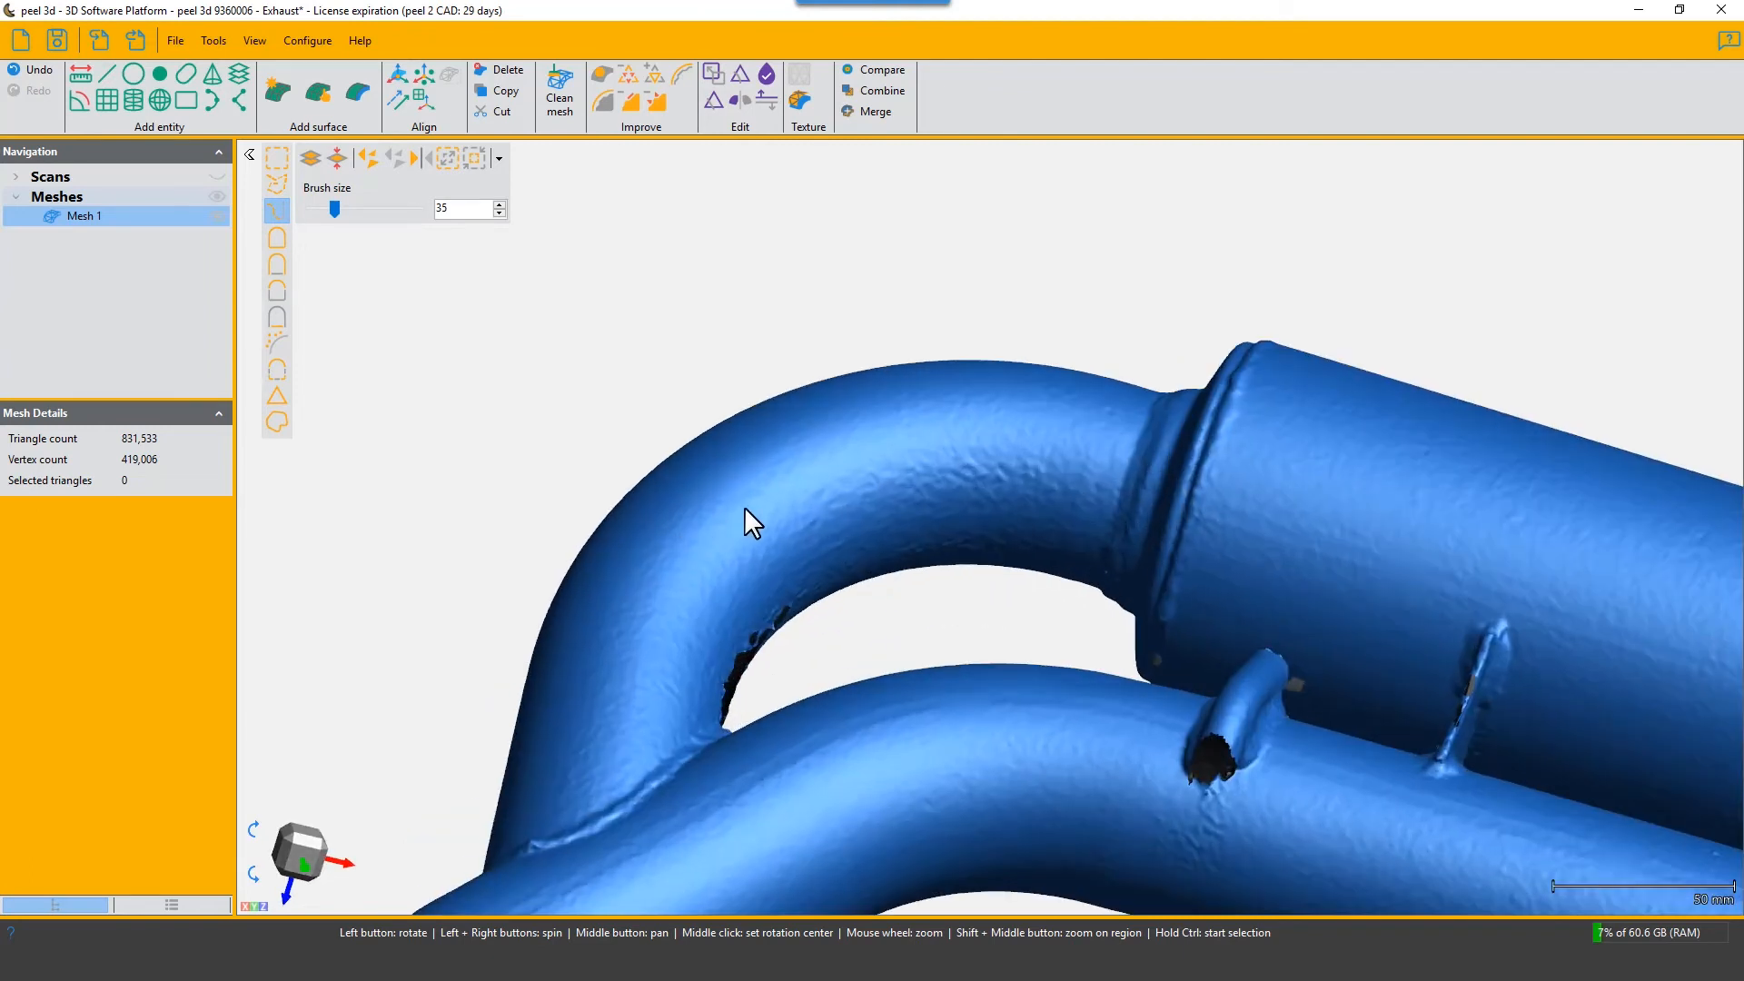
left_click(751, 498, "ctrl")
right_click(826, 586)
mouse_move(799, 545)
left_mouse_down()
mouse_move(882, 550)
mouse_move(778, 533)
mouse_move(771, 474)
left_mouse_up()
left_click(771, 474, "ctrl")
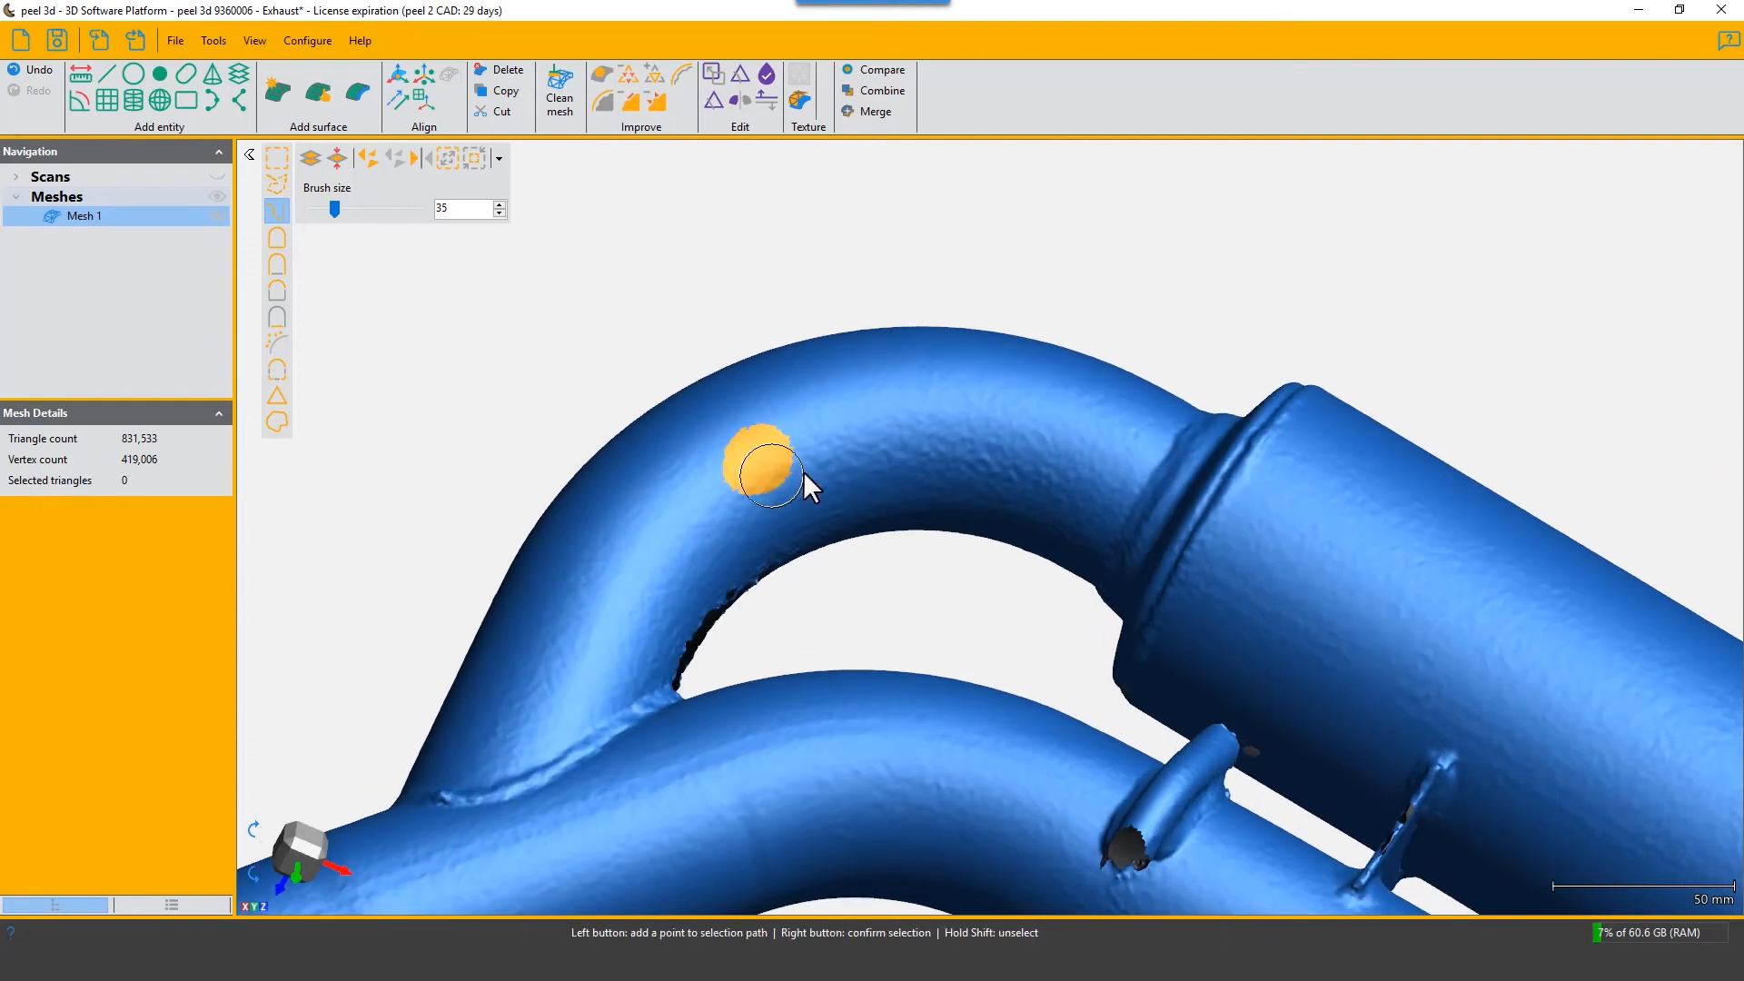
right_click(808, 468)
key("Escape")
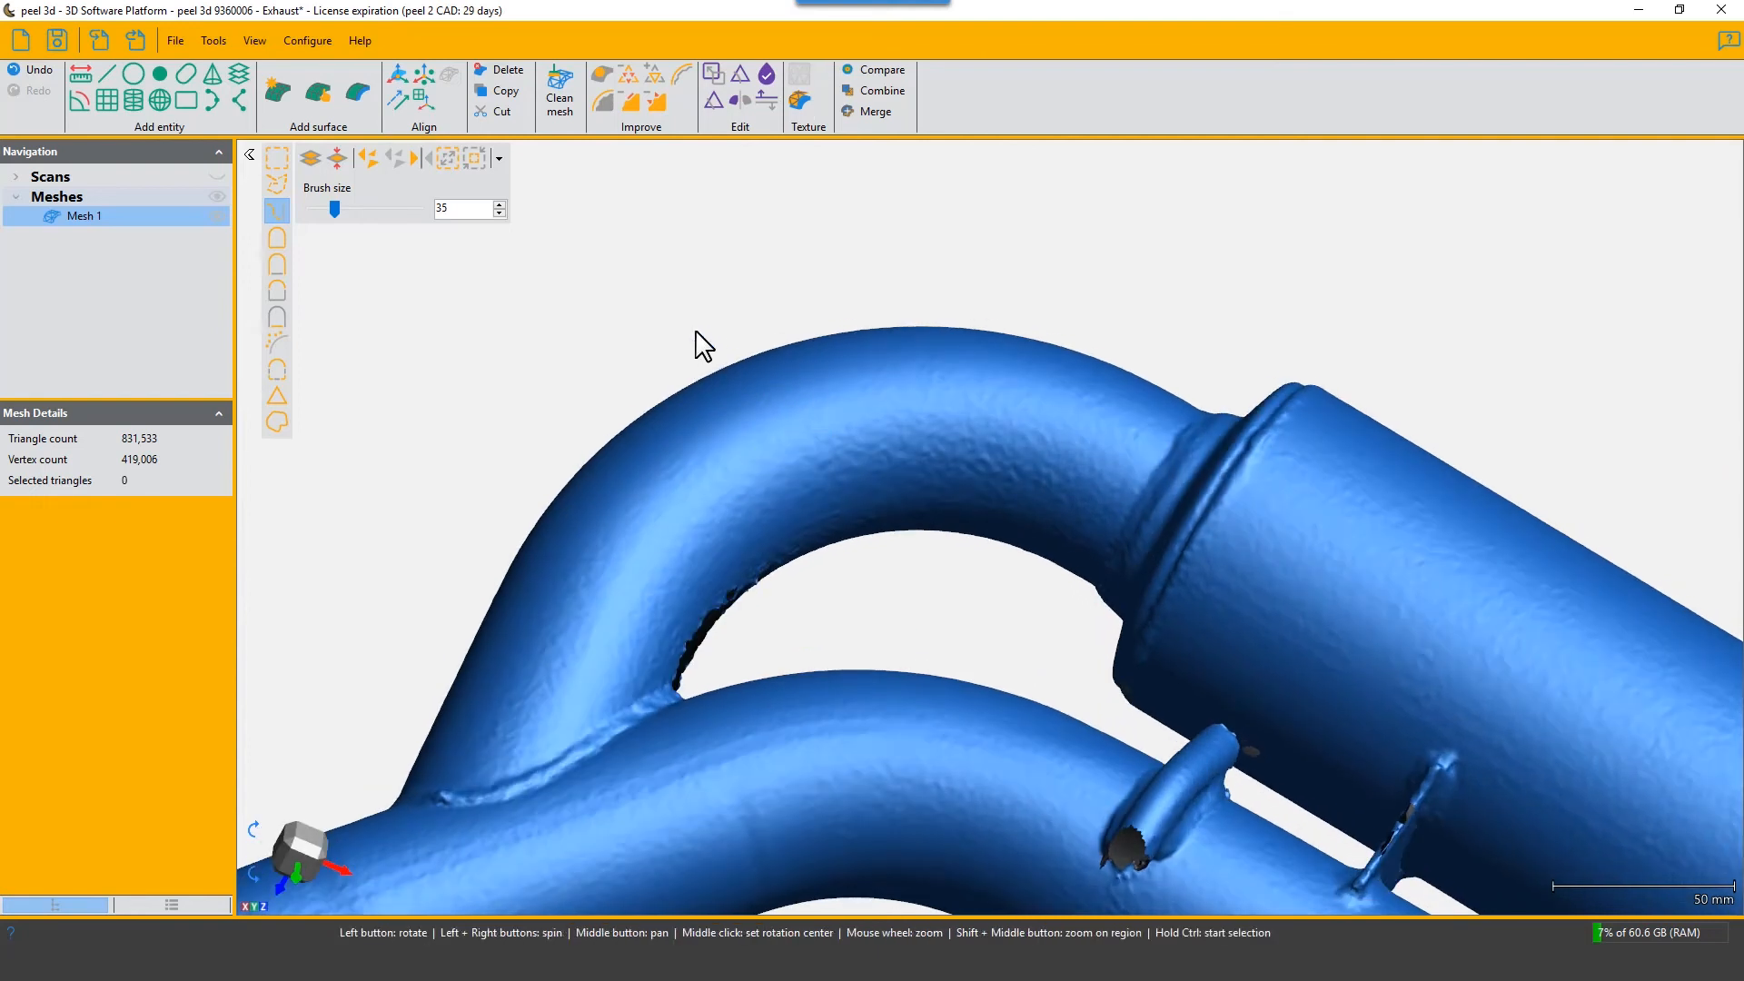
Enable the Select through modifier and brush-select a spot on the upper pipe bend at brush size 35
left_click(310, 158)
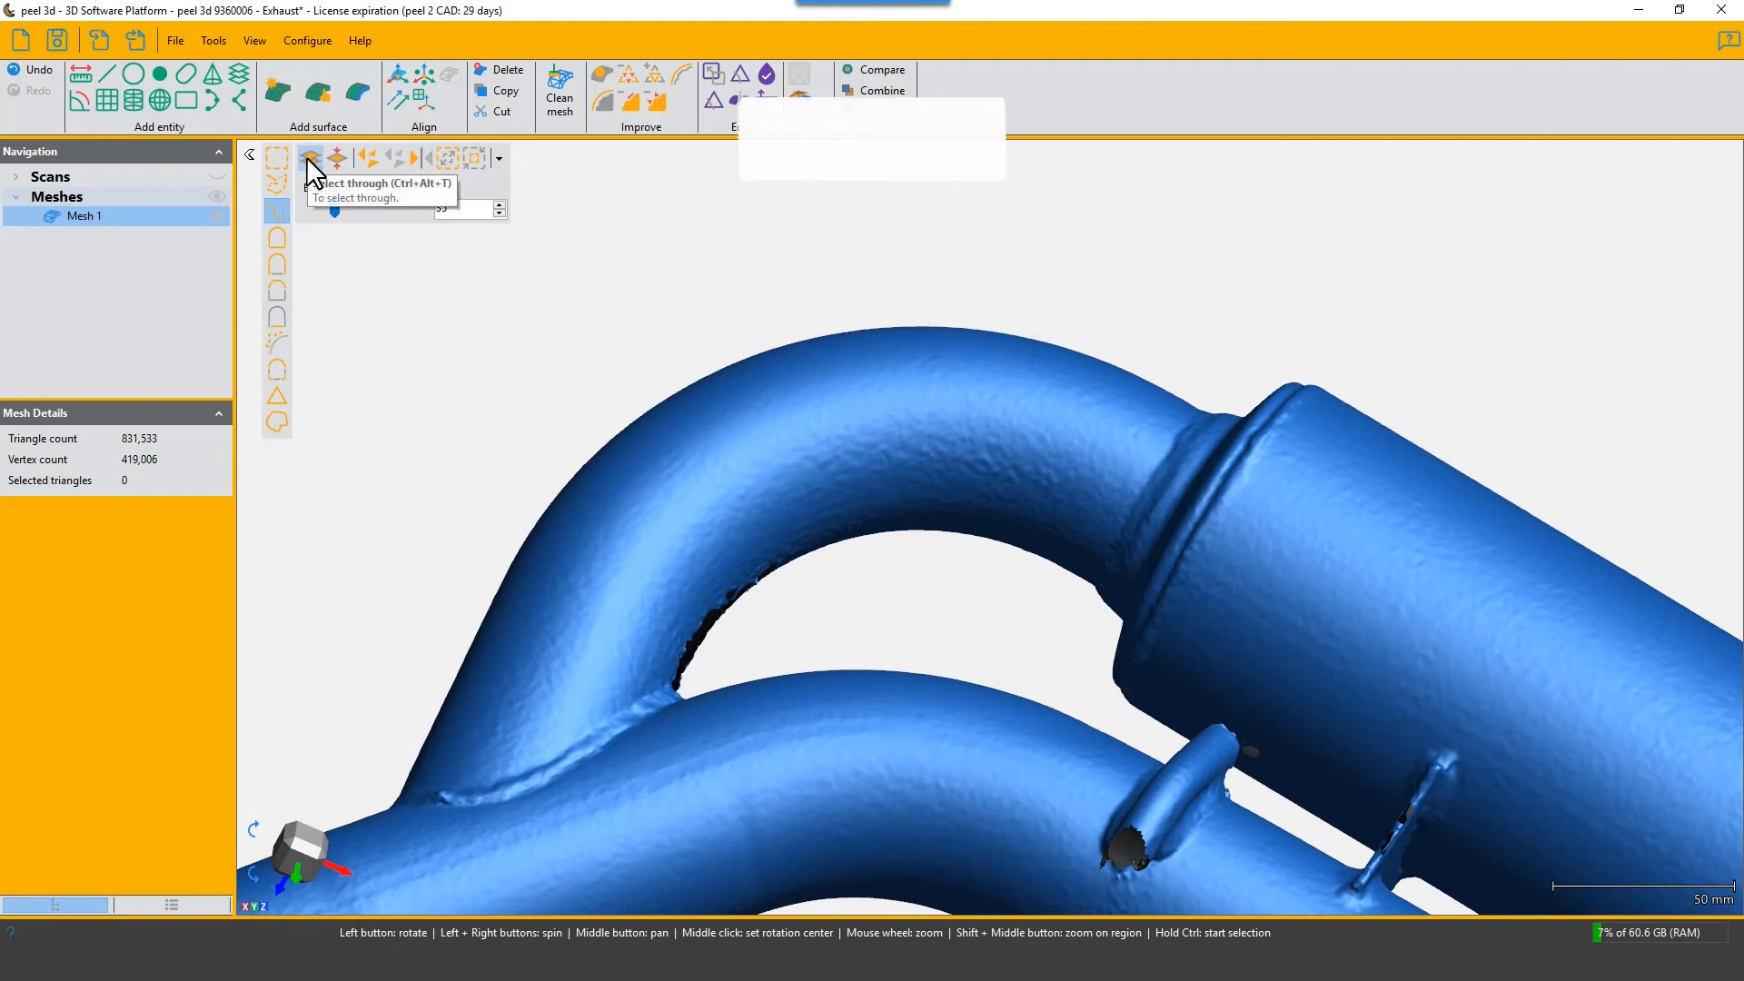
left_click(741, 449, "ctrl")
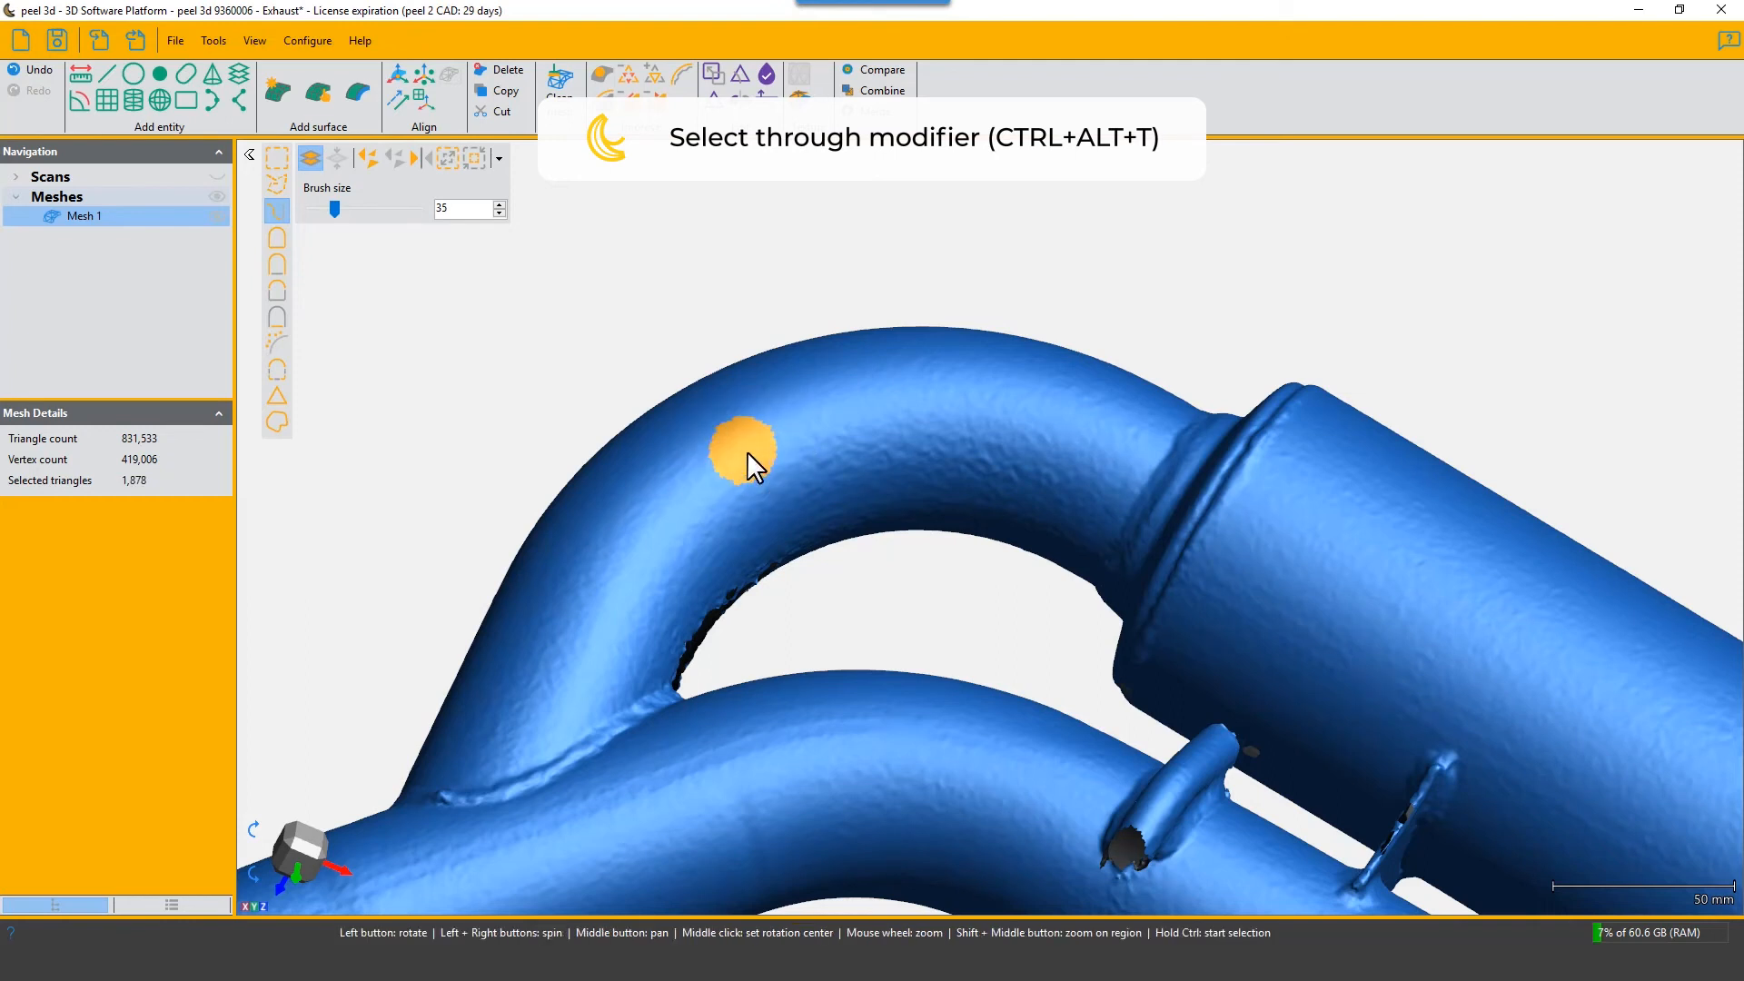
left_click_drag(707, 436, 824, 481)
left_click_drag(1168, 572, 1044, 503)
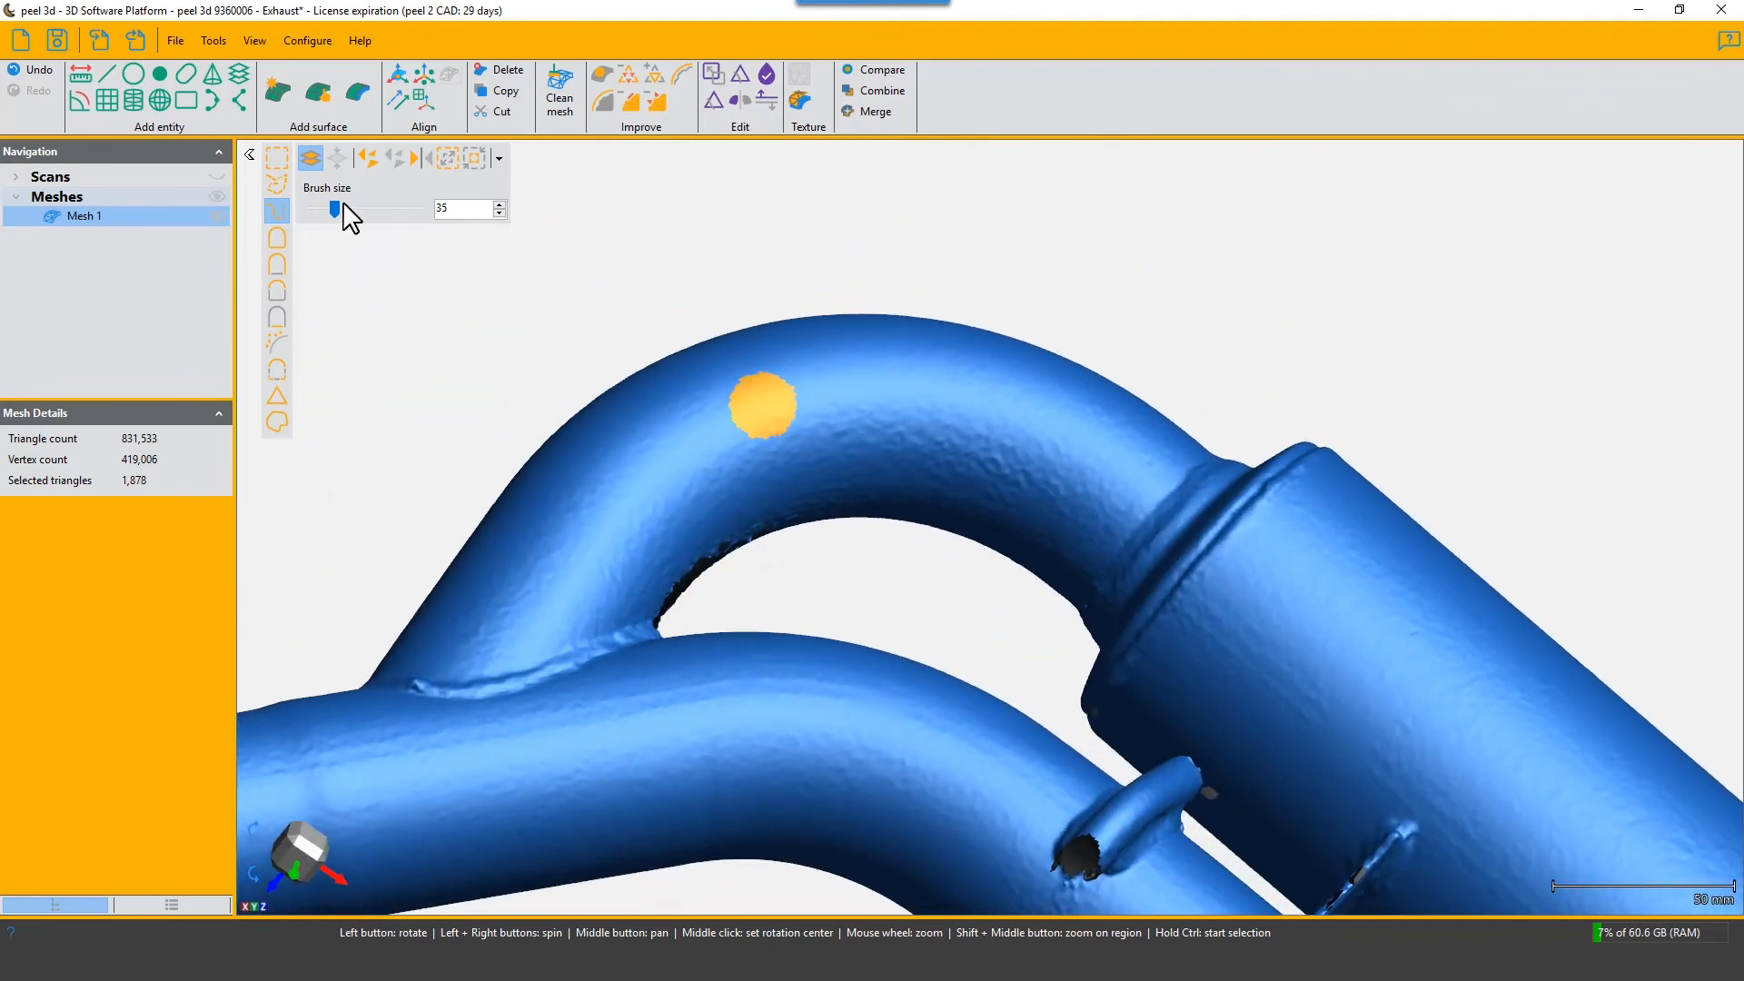
Clear the brush selection and bring the inner surface of the lower pipe's open, slotted end into view
key("Escape")
scroll(599, 300, "down", 5)
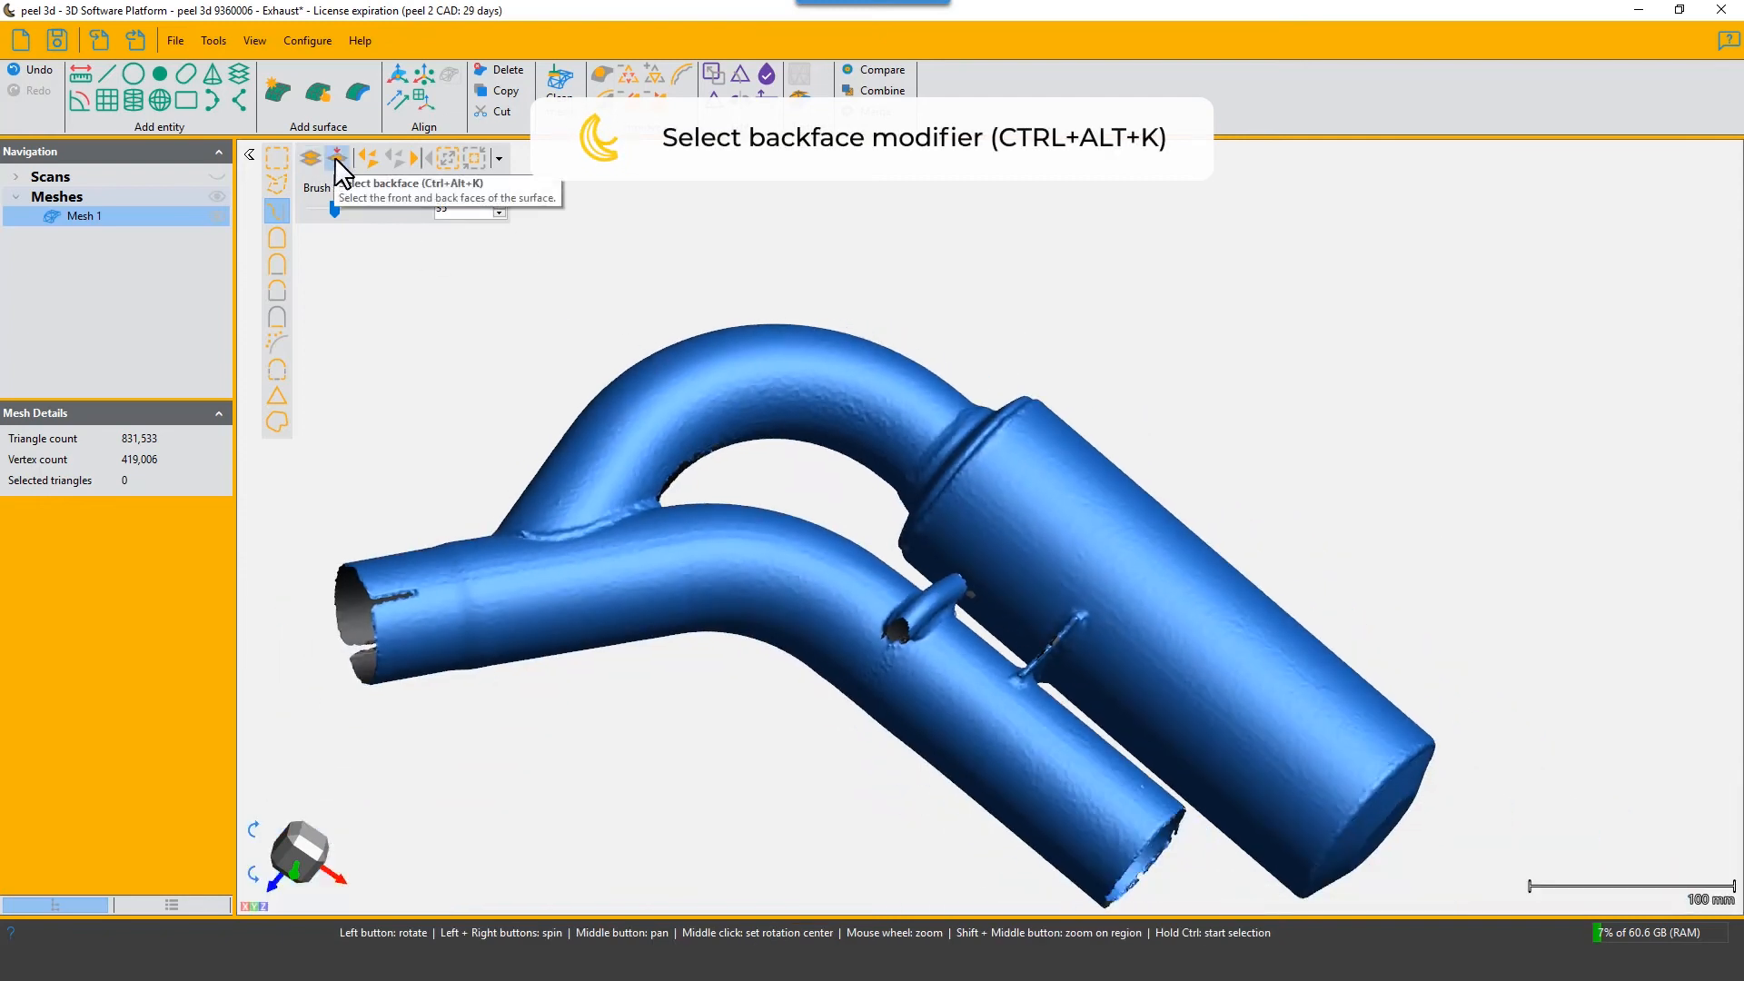
left_click_drag(752, 425, 840, 465)
scroll(748, 639, "up", 6)
middle_click_drag(694, 651, 813, 572)
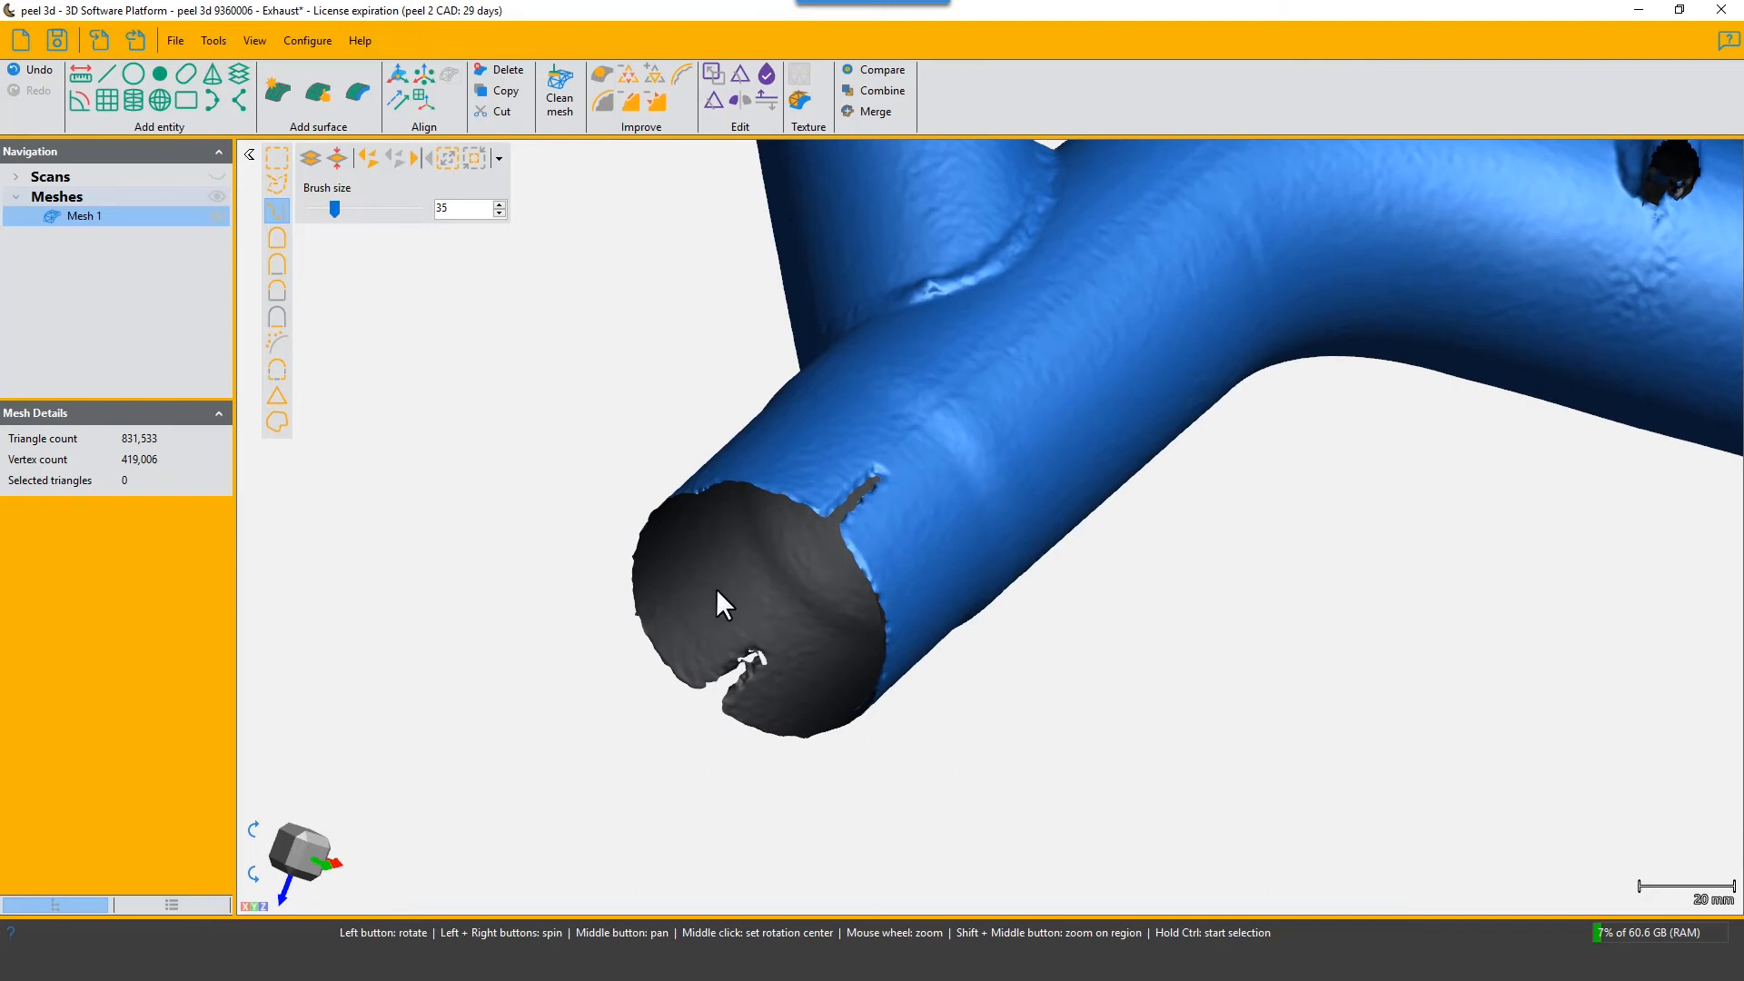
middle_click(779, 580)
left_click_drag(788, 563, 874, 470)
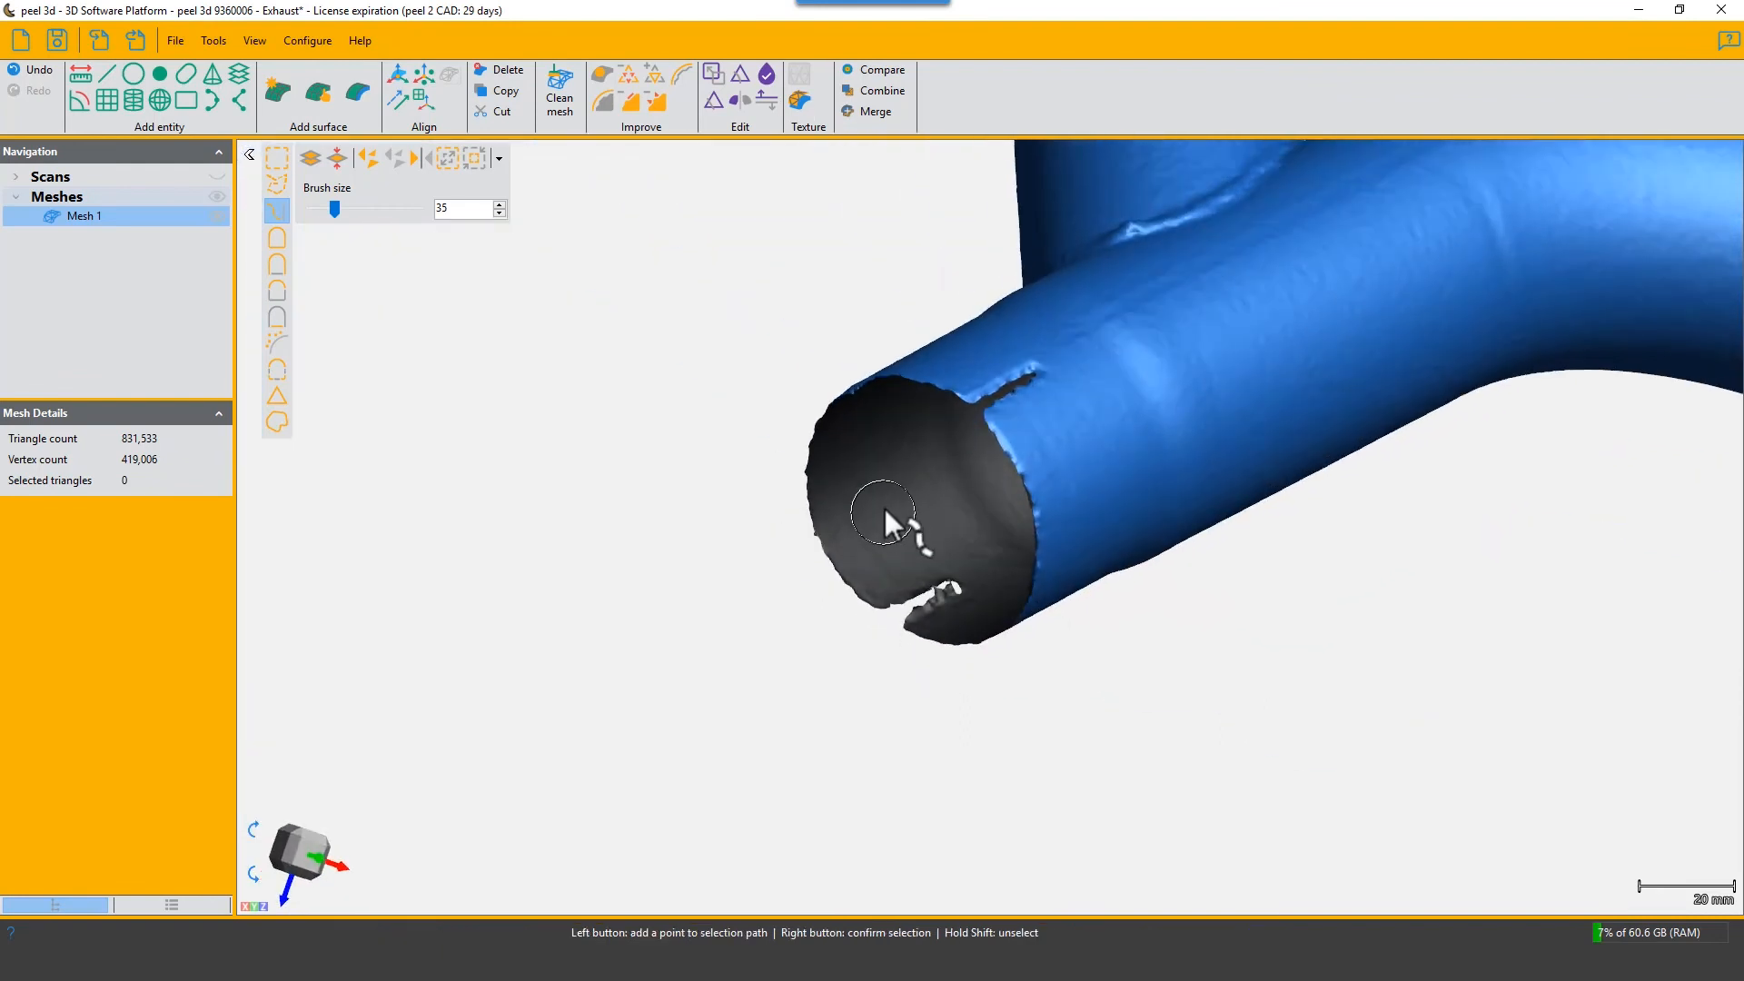
Enable the Select backface modifier, brush-select a spot on the inner wall of the open pipe end, and clear the selection
left_click(334, 157)
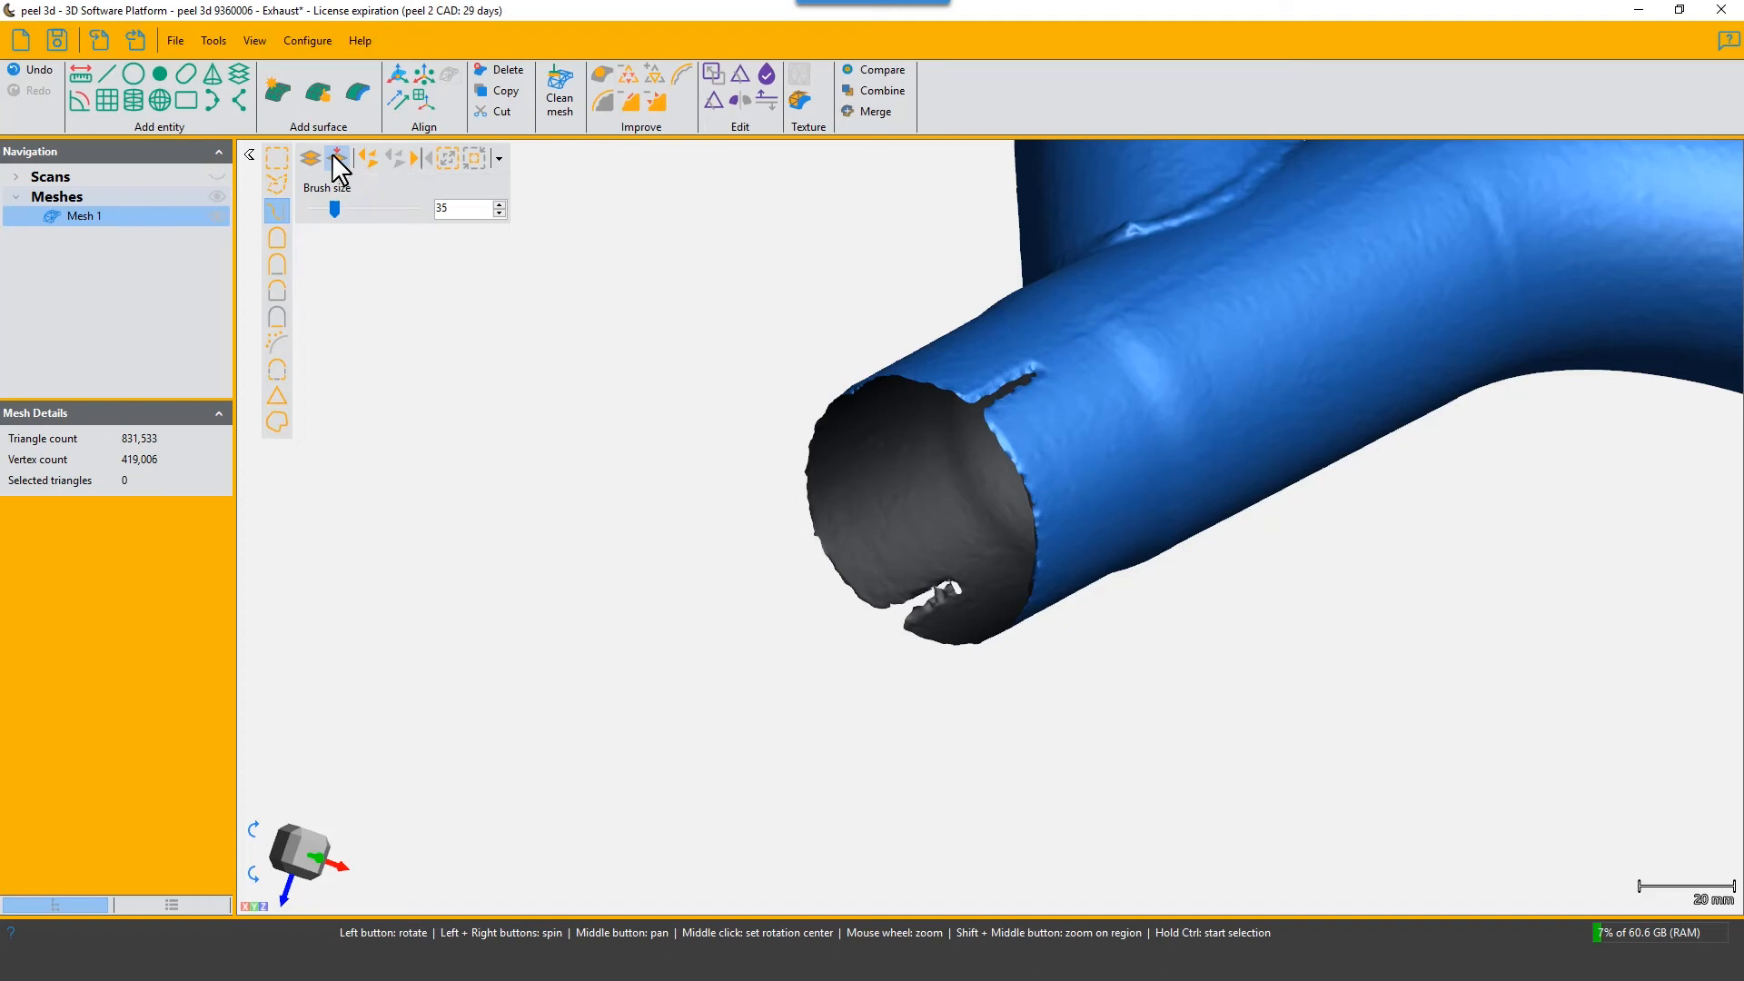
left_click(869, 493)
left_click_drag(915, 497, 1001, 510)
left_click_drag(1108, 488, 1016, 484)
scroll(912, 548, "down", 5)
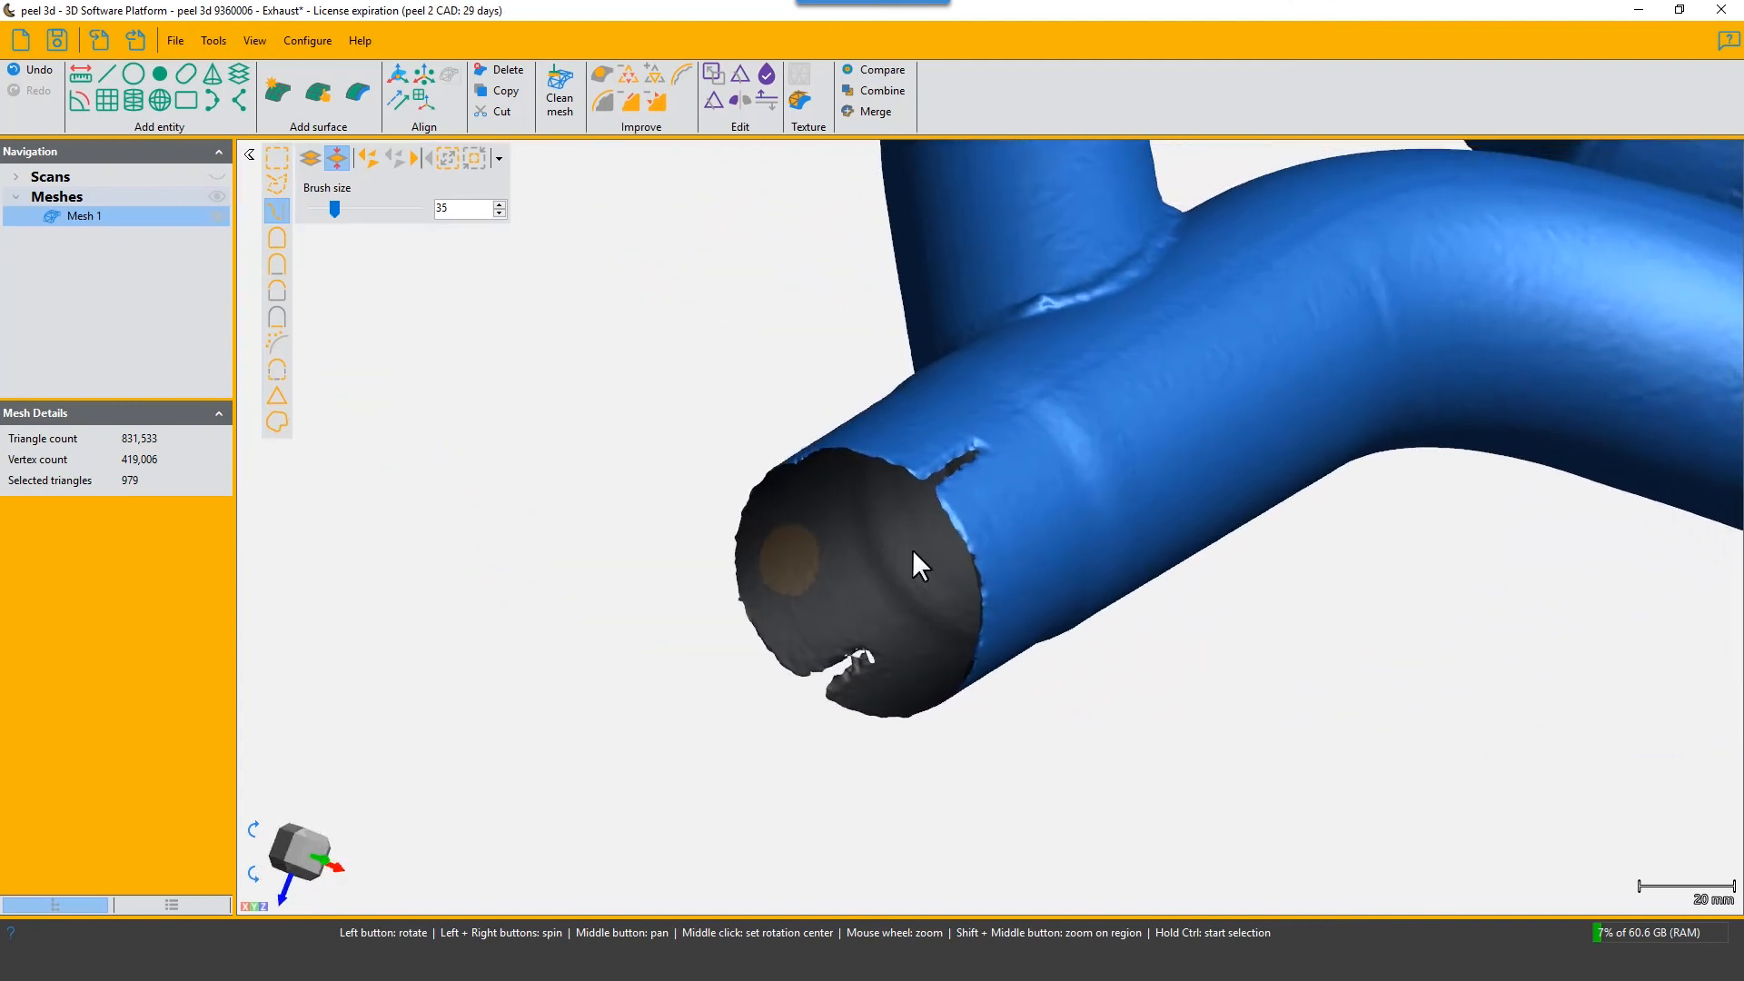
left_click_drag(950, 532, 745, 629)
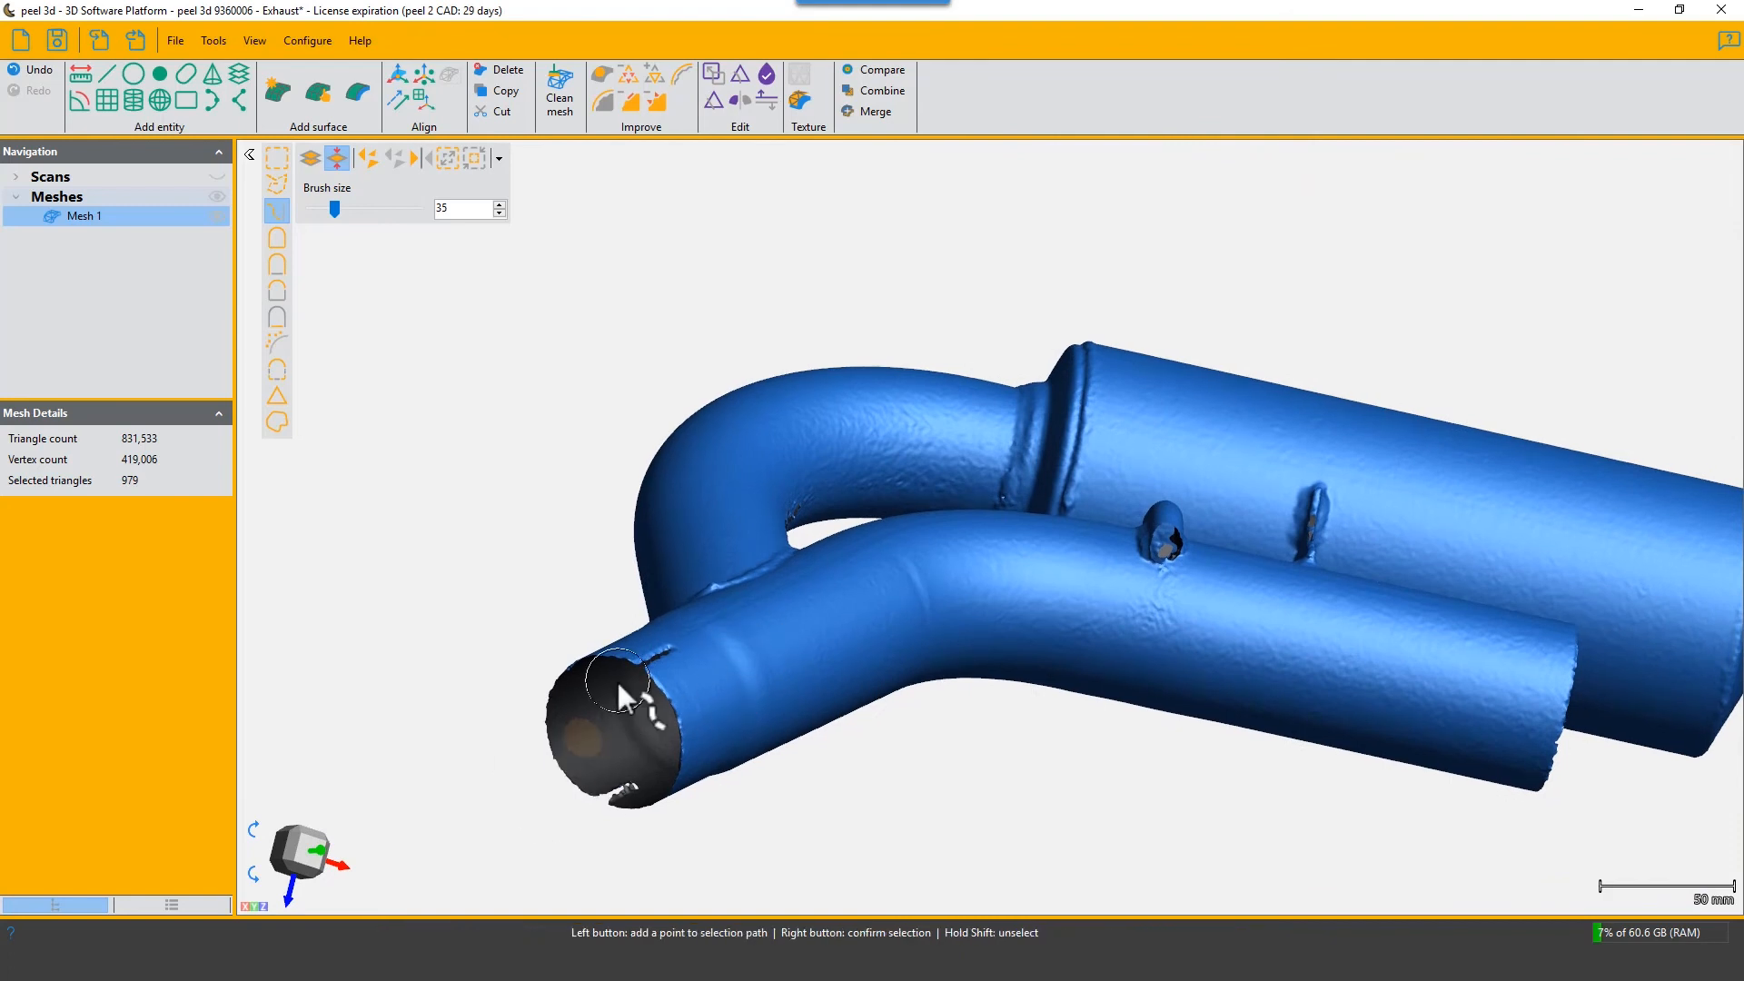
key("ctrl+d")
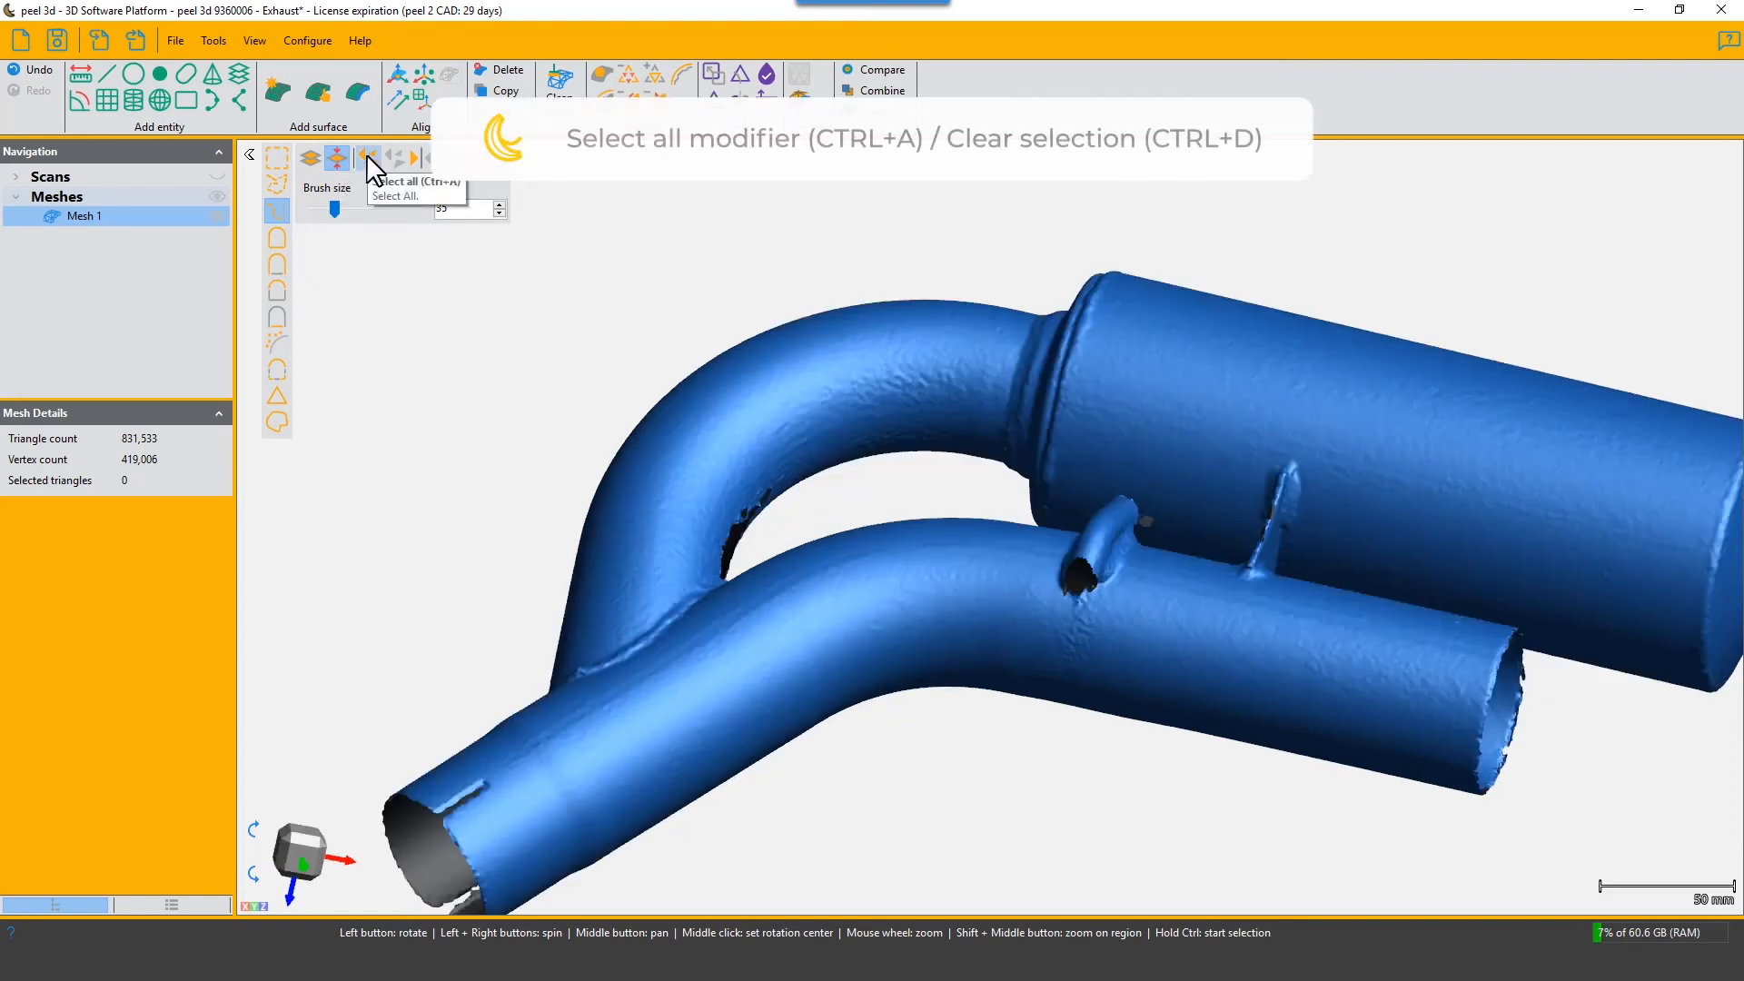
Select all triangles of the exhaust mesh, and clear the selection
left_click(367, 157)
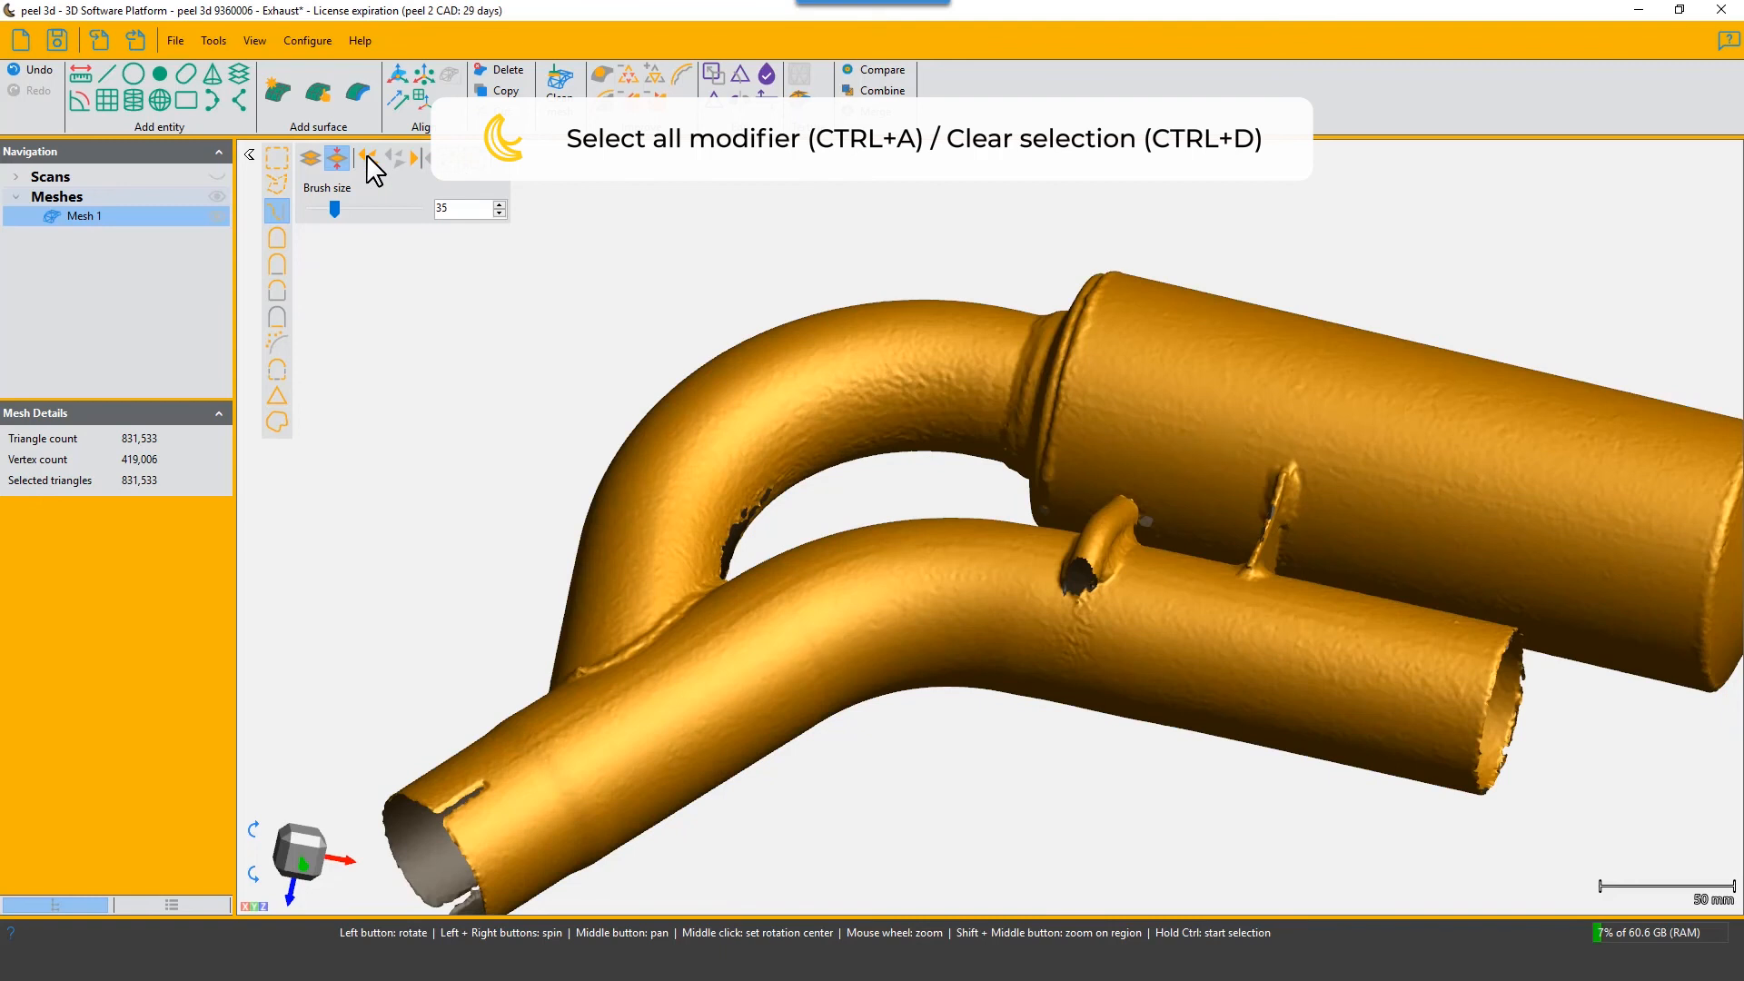
mouse_move(1059, 470)
left_mouse_down()
mouse_move(1117, 400)
mouse_move(1064, 465)
mouse_move(1066, 446)
left_mouse_up()
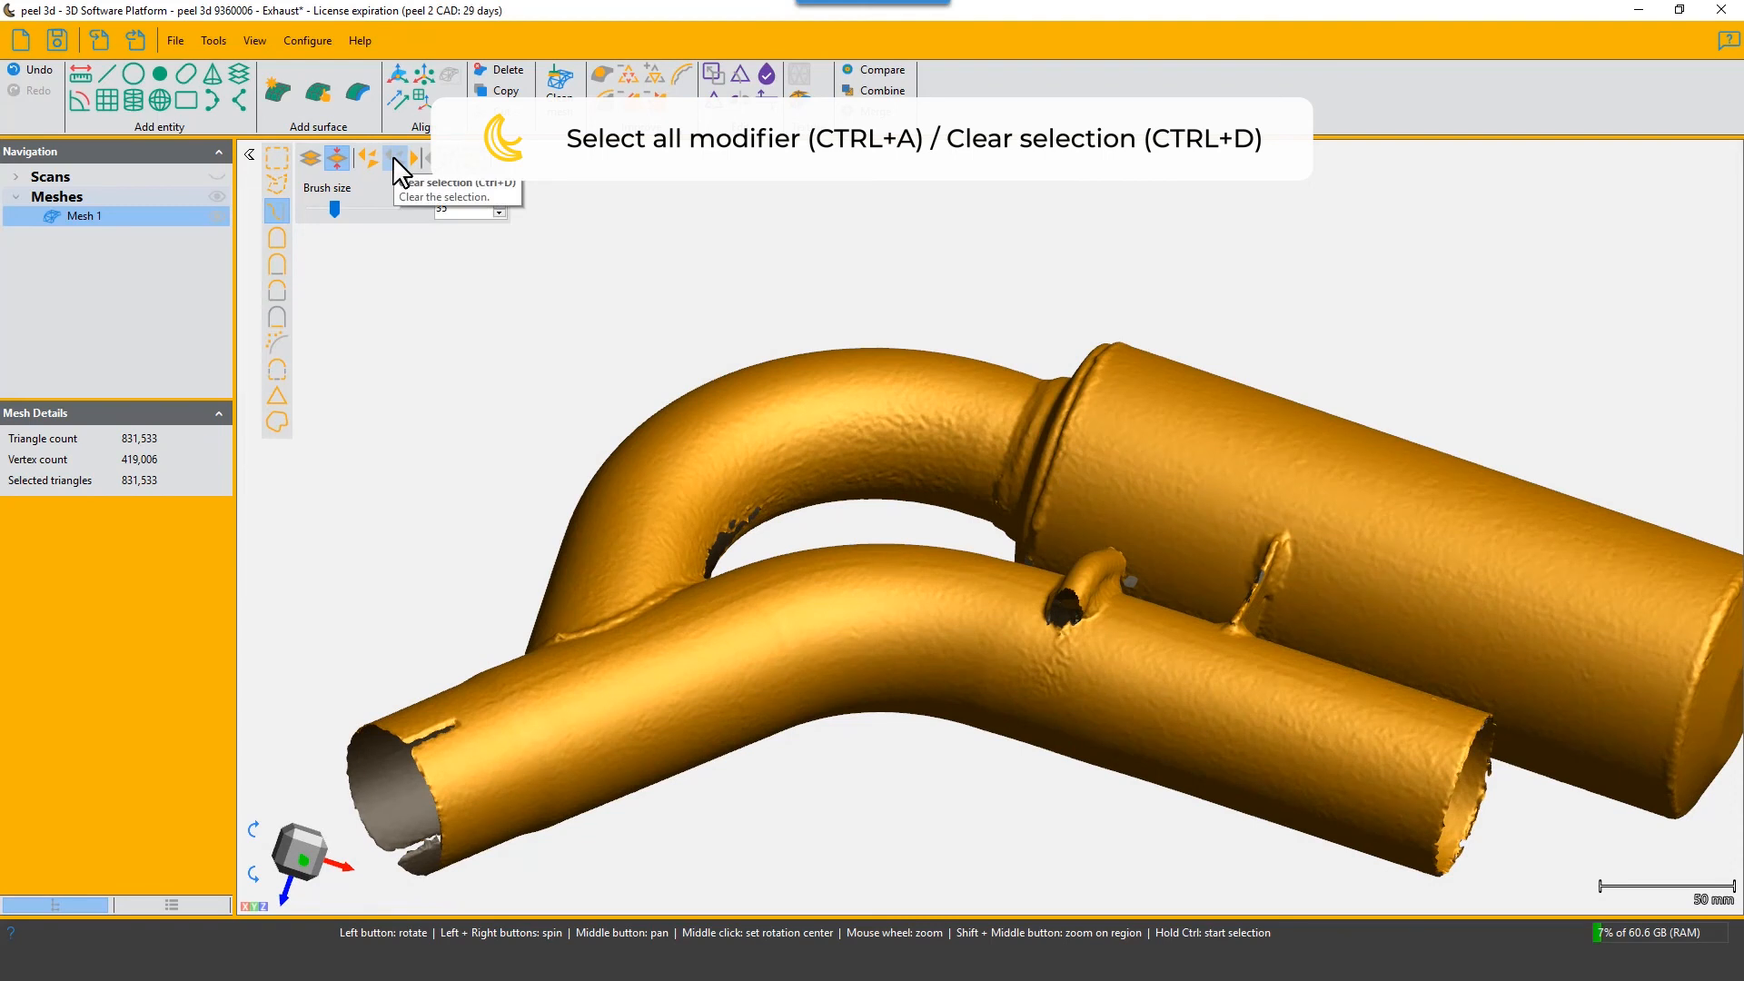
left_click(392, 156)
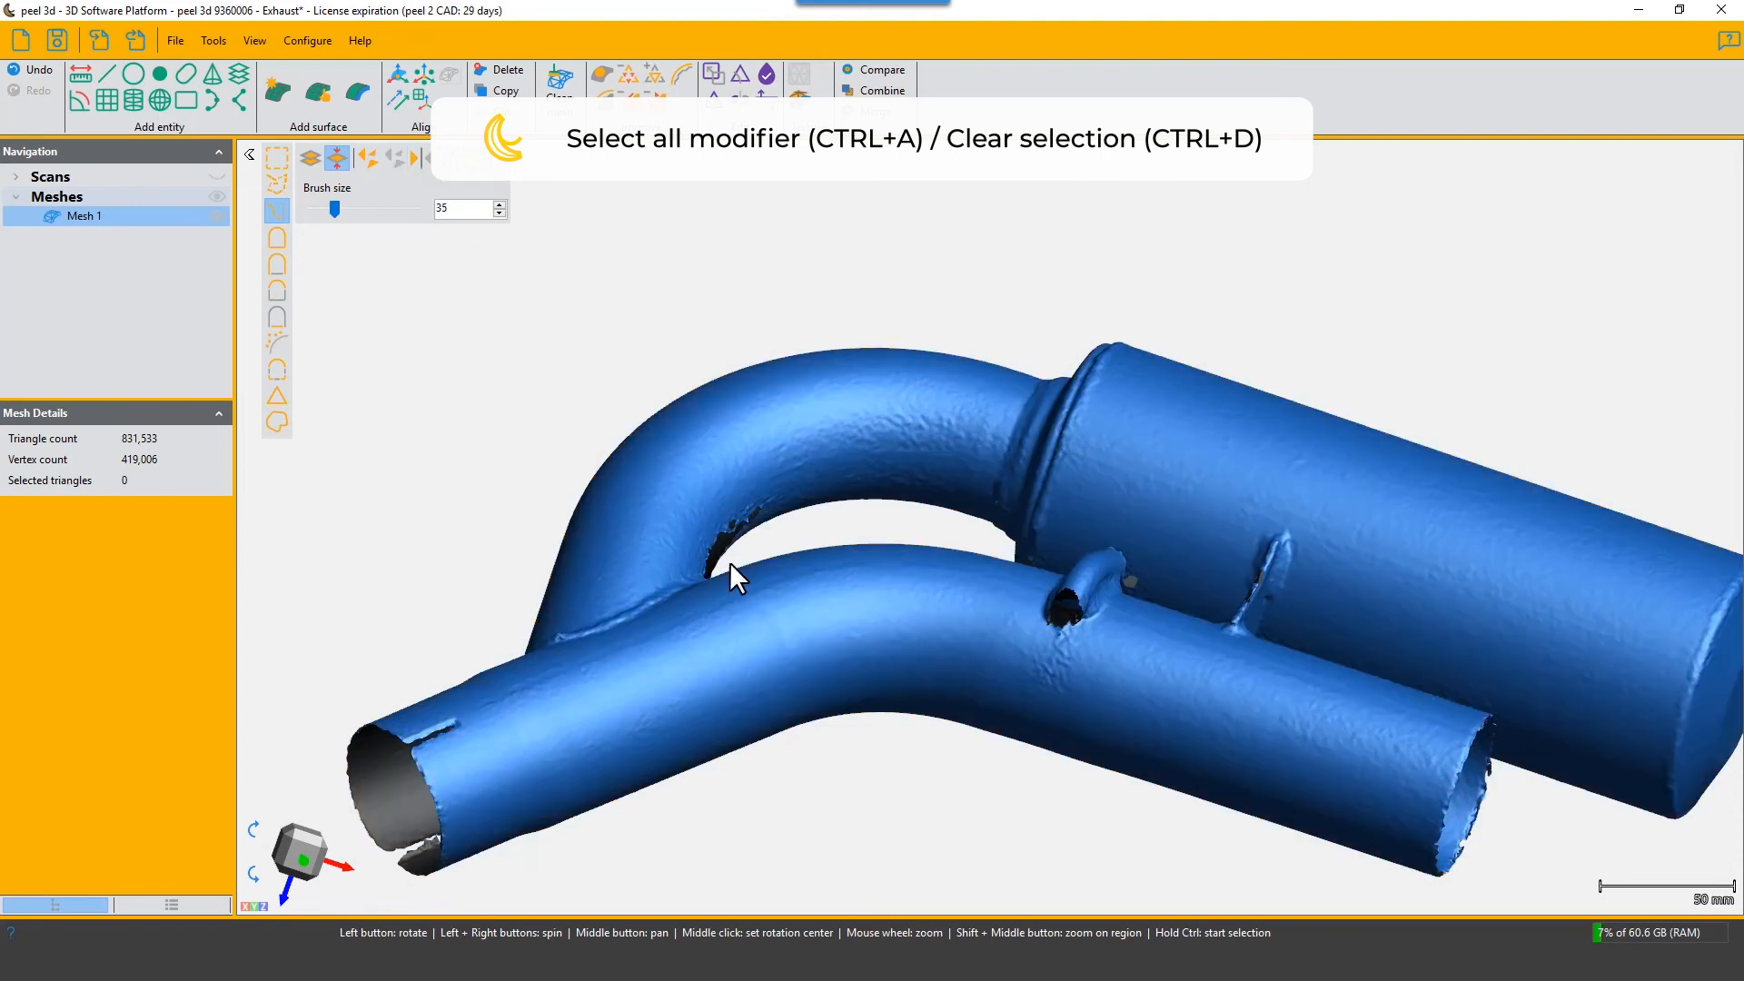
Brush-select a strip along the lower pipe near its slotted end, and invert the selection back and forth
mouse_move(710, 663)
left_mouse_down("ctrl")
mouse_move(635, 677)
mouse_move(690, 701)
left_mouse_up("ctrl")
right_click(787, 676)
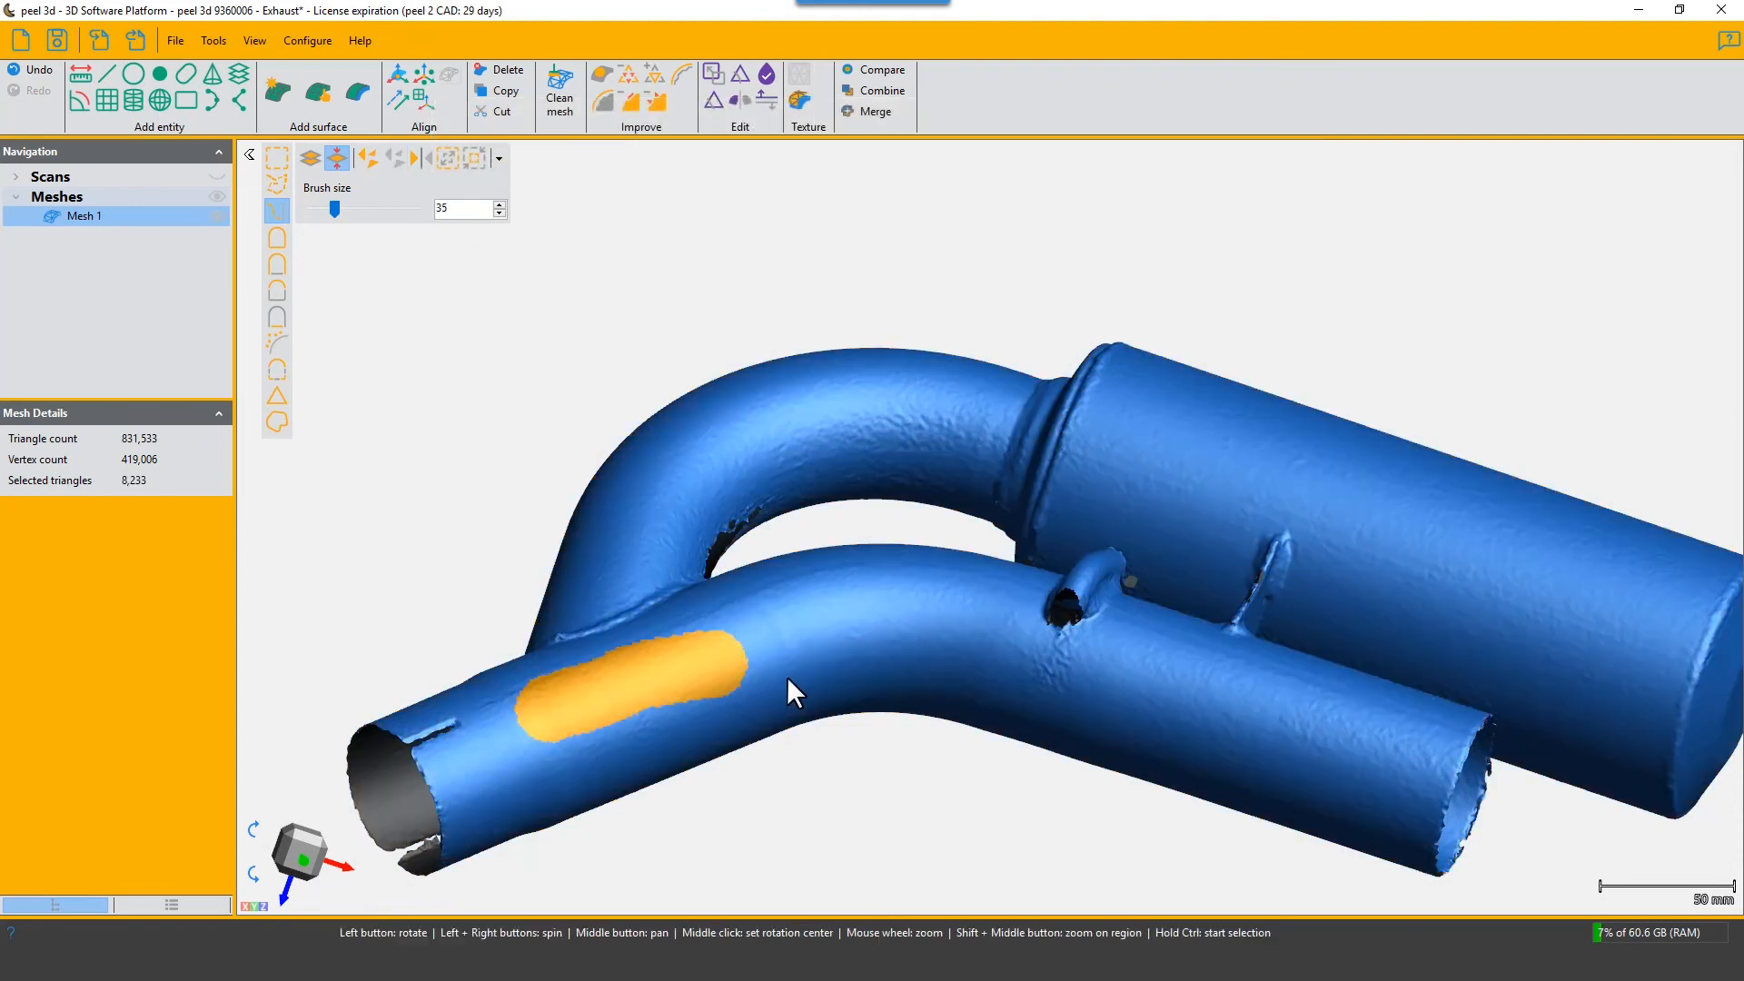
left_click(416, 156)
left_click(416, 156)
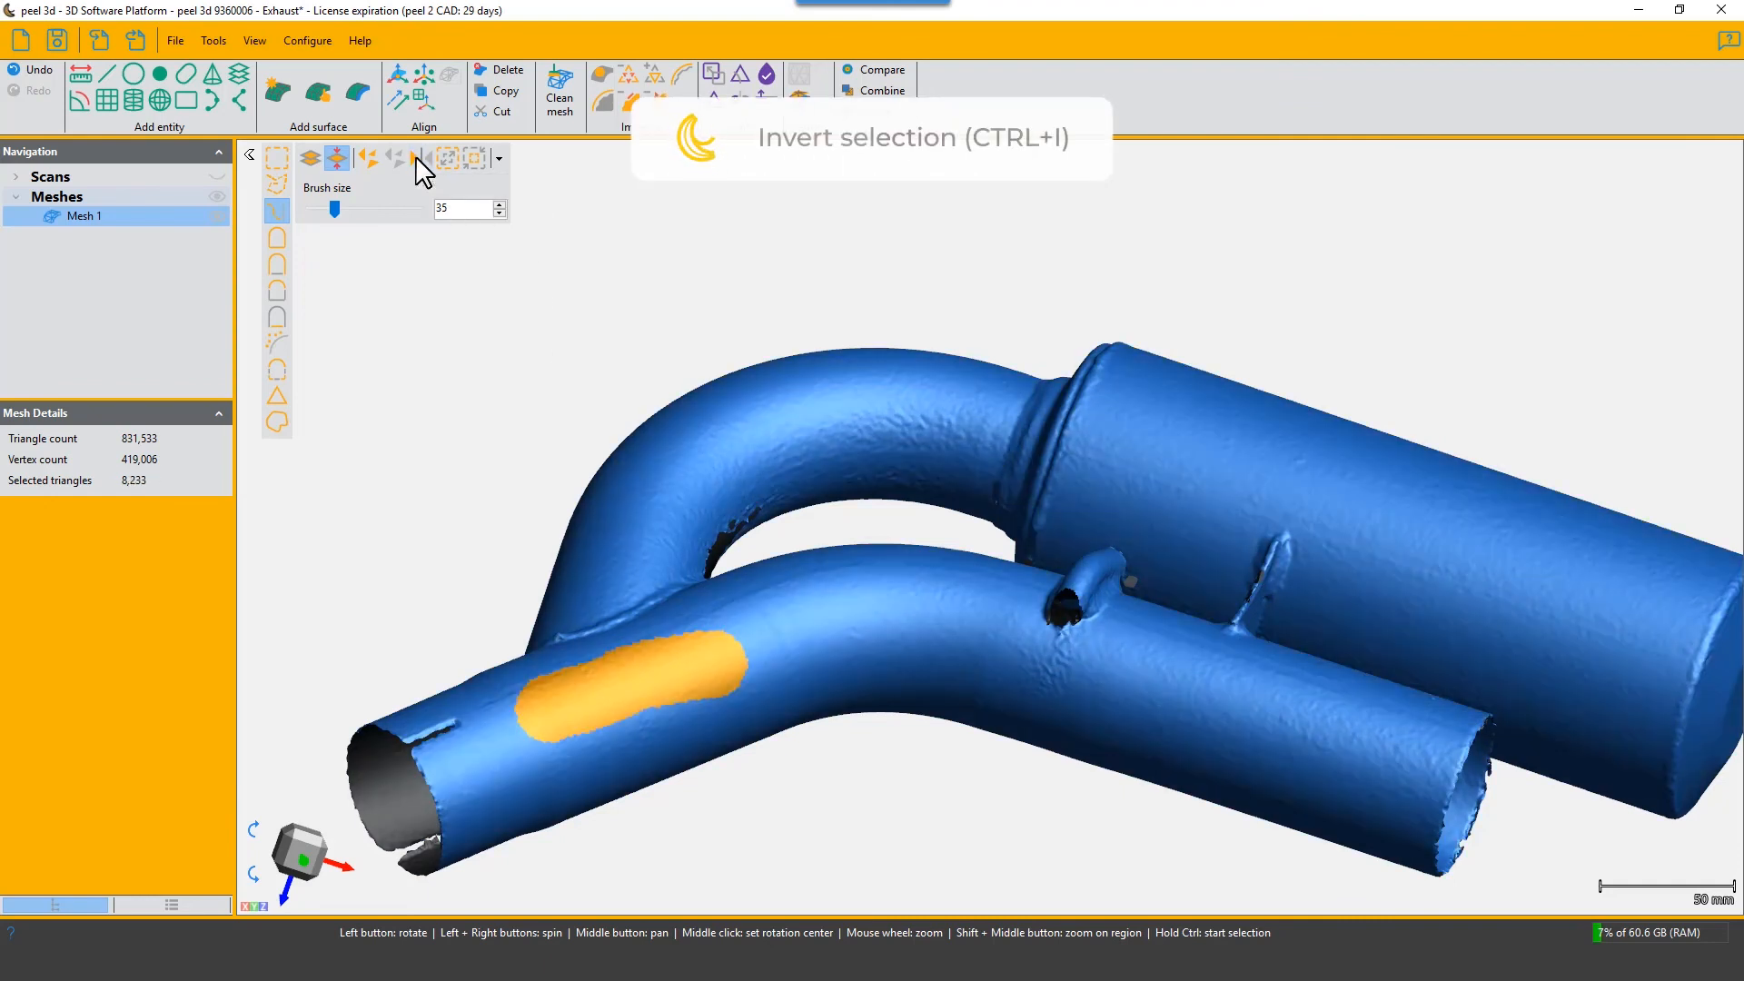
left_click(416, 155)
left_click(416, 157)
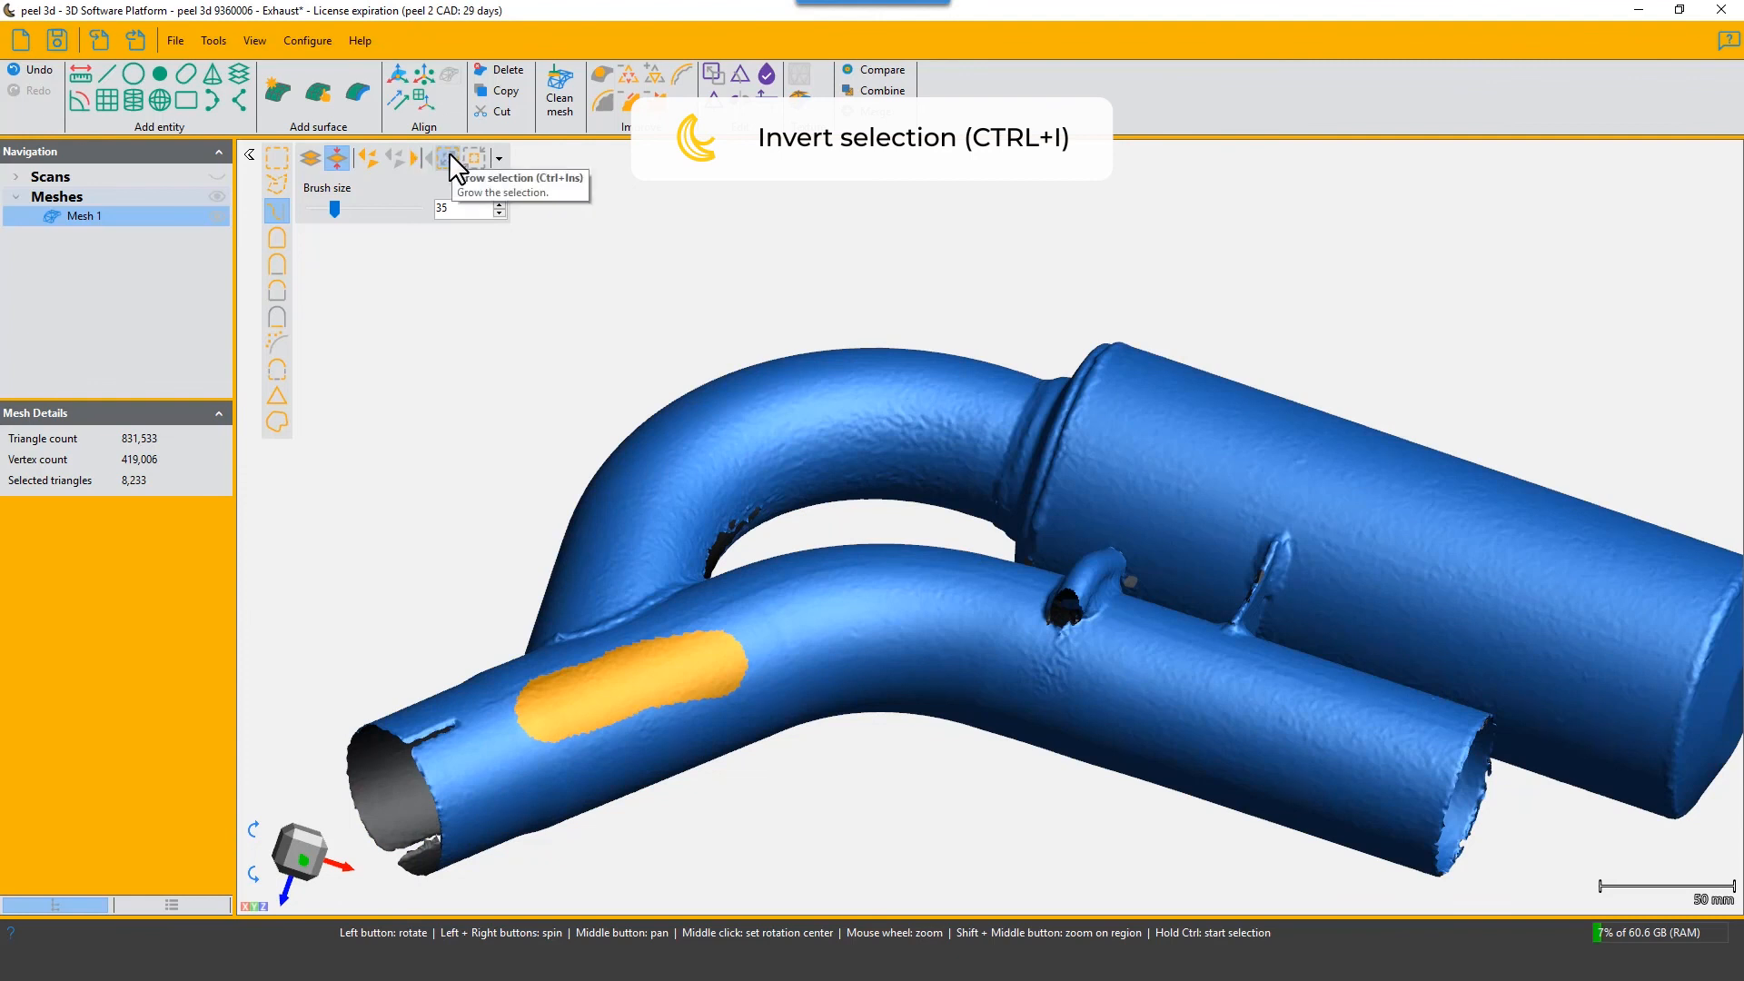
Display the mesh as triangles and wire frame for a close view of the selected strip
scroll(822, 608, "up", 5)
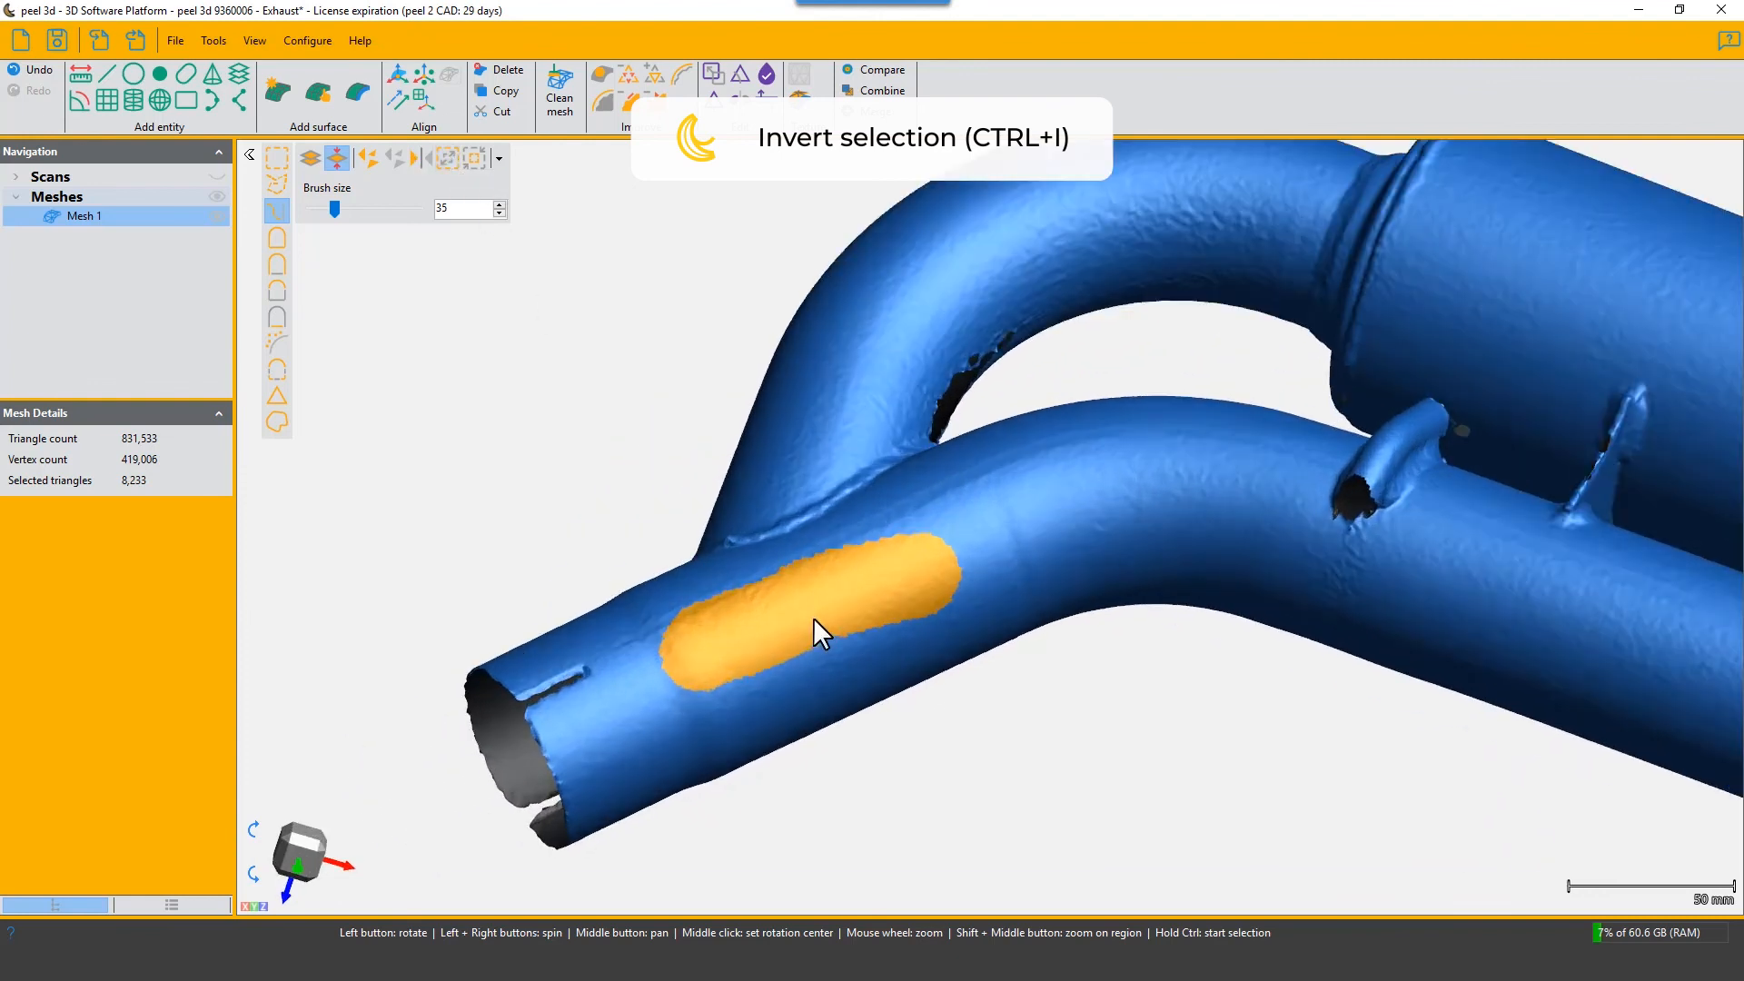
scroll(818, 614, "up", 3)
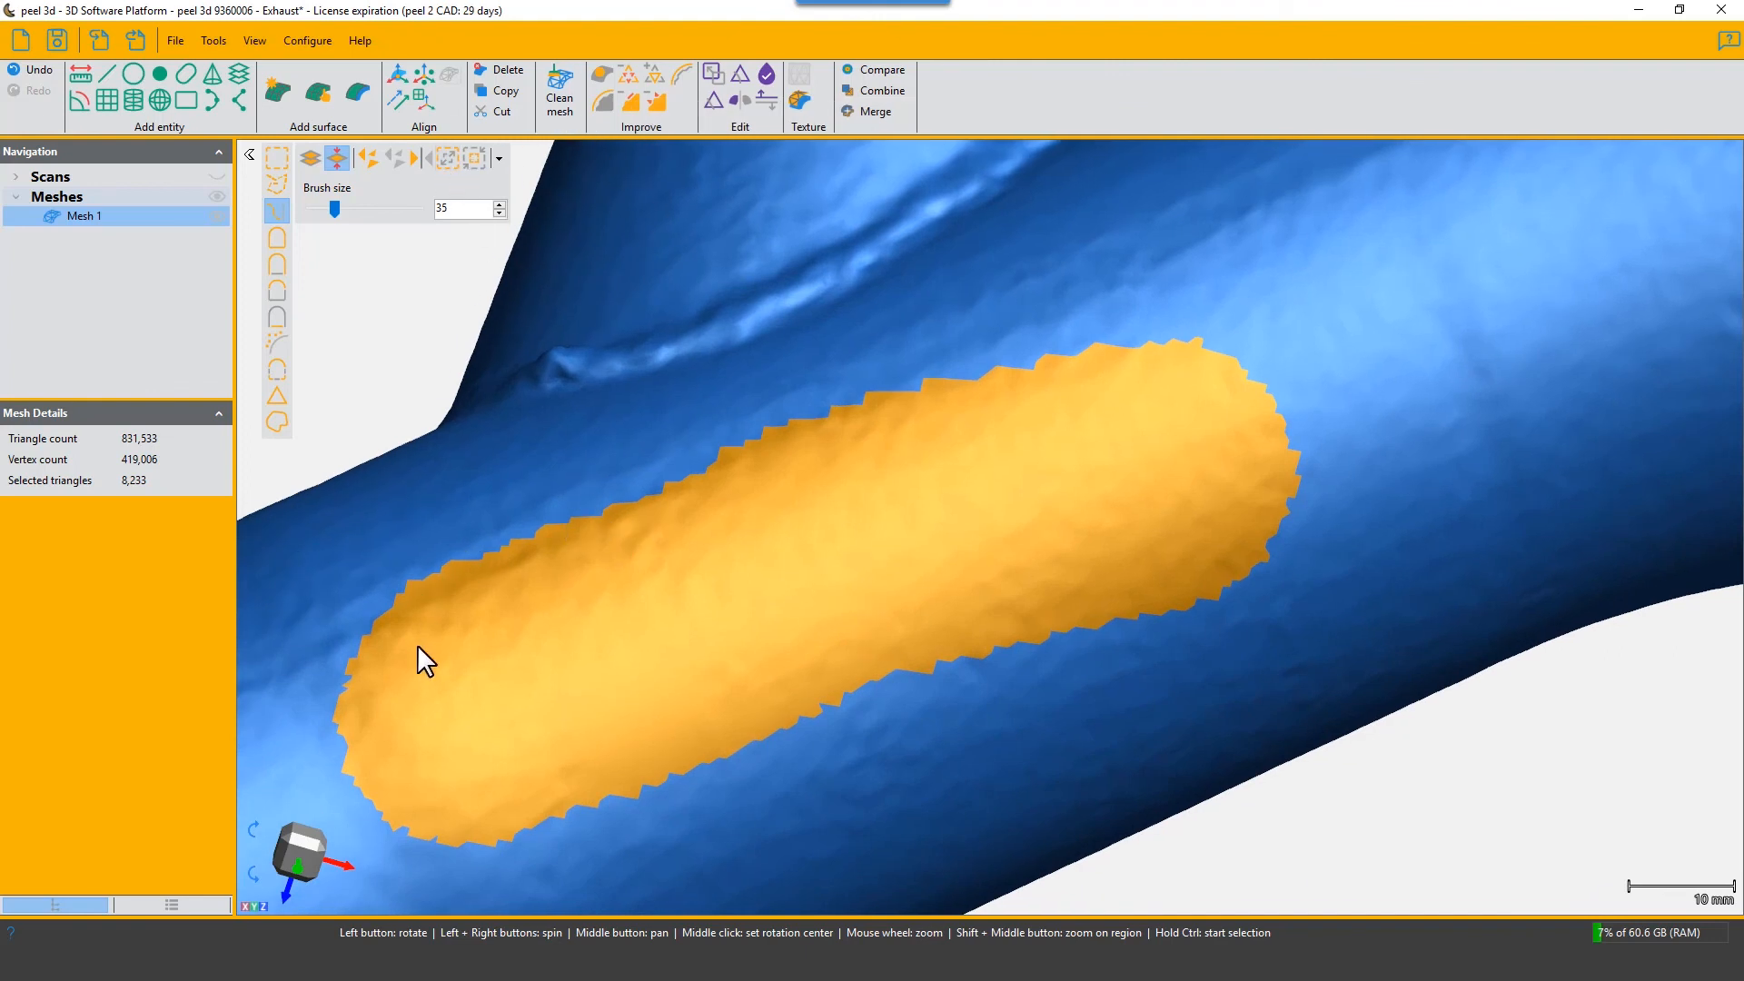
left_click(171, 904)
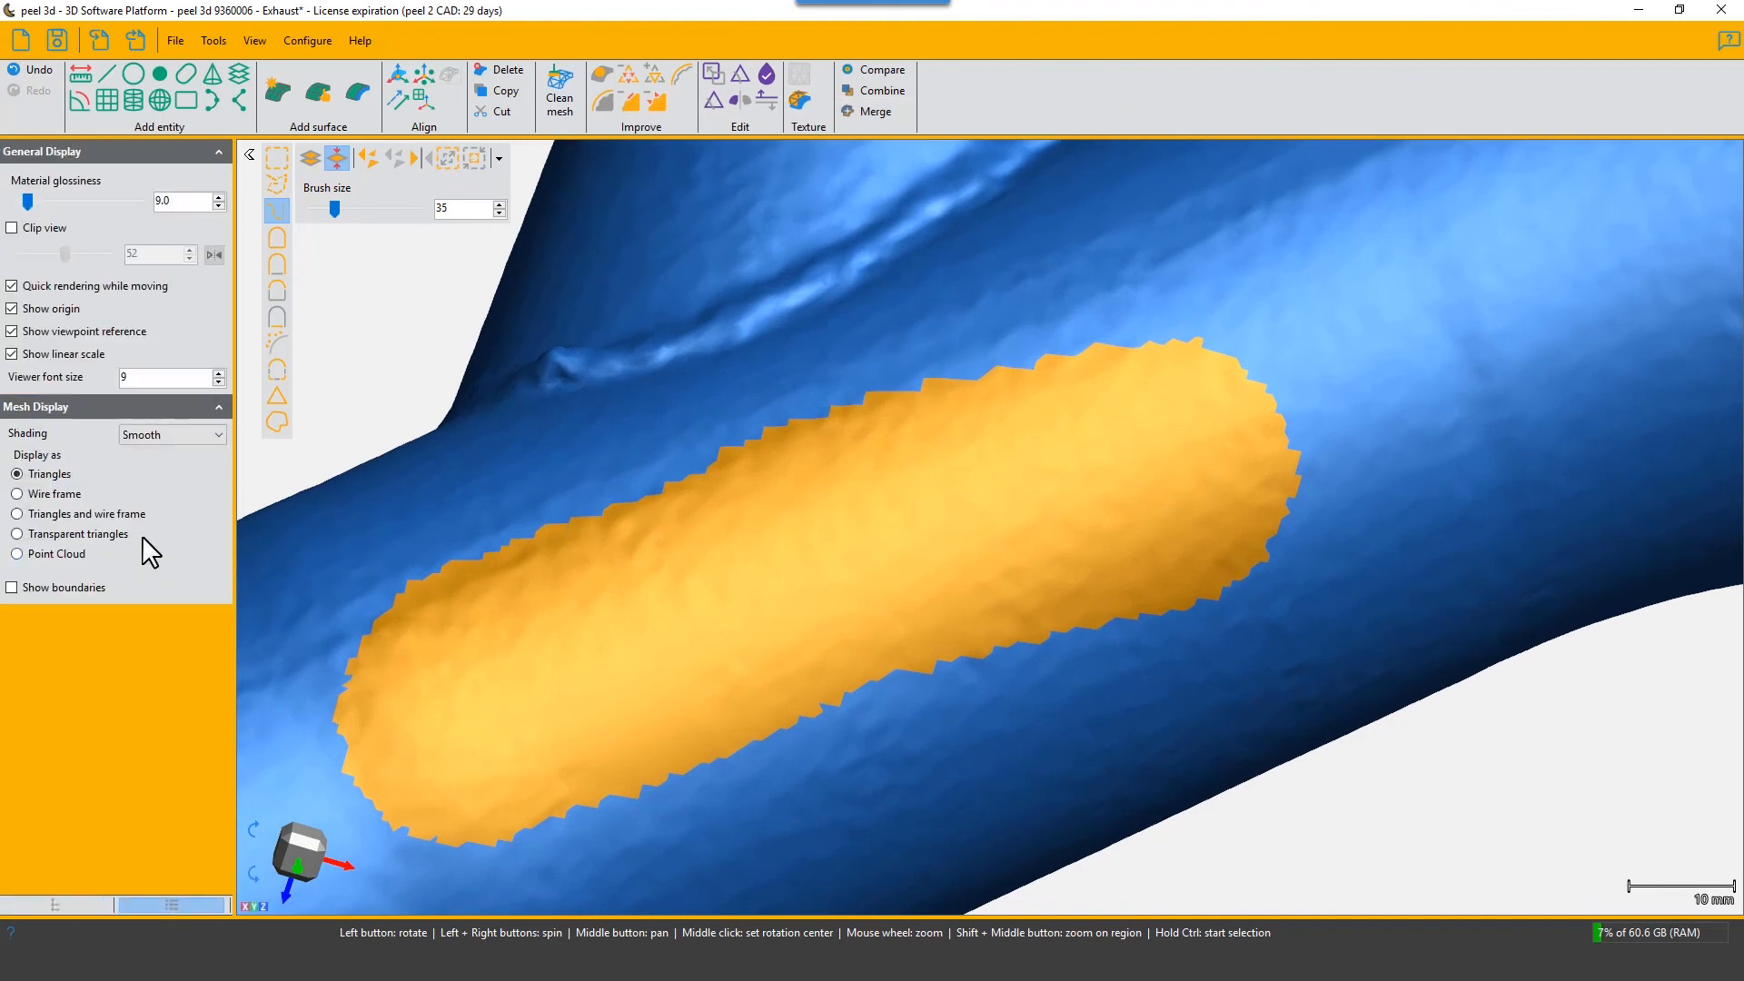
left_click(102, 511)
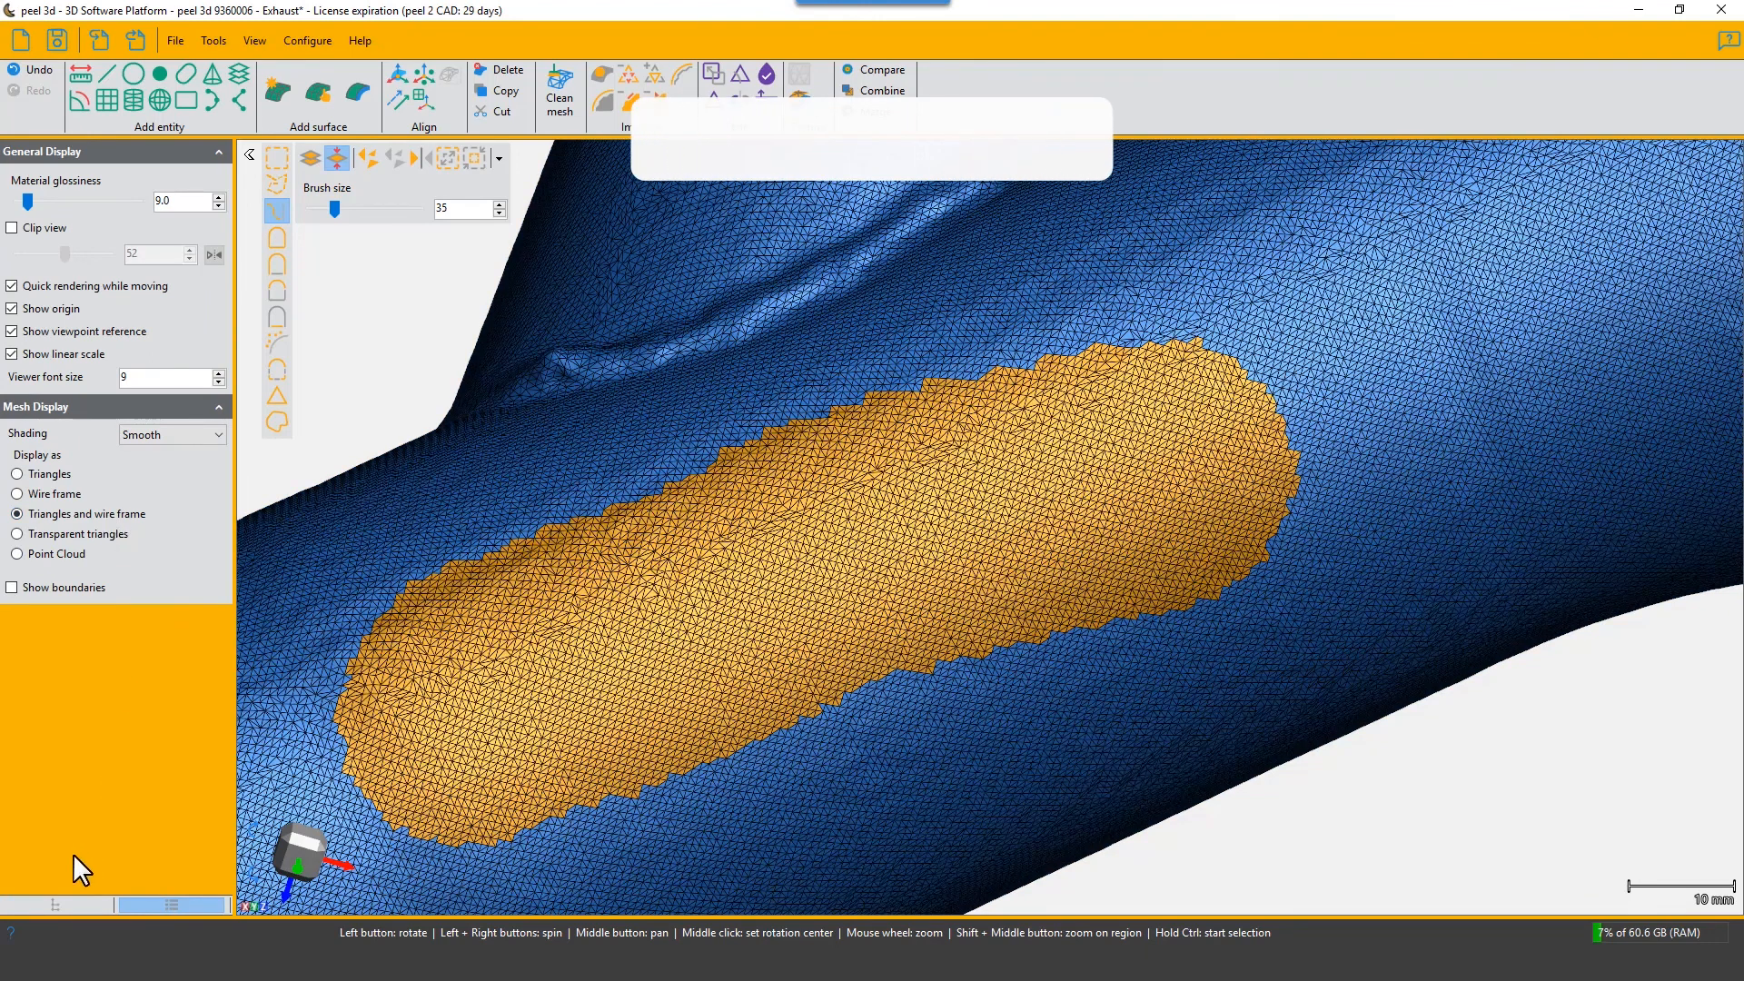
left_click(67, 904)
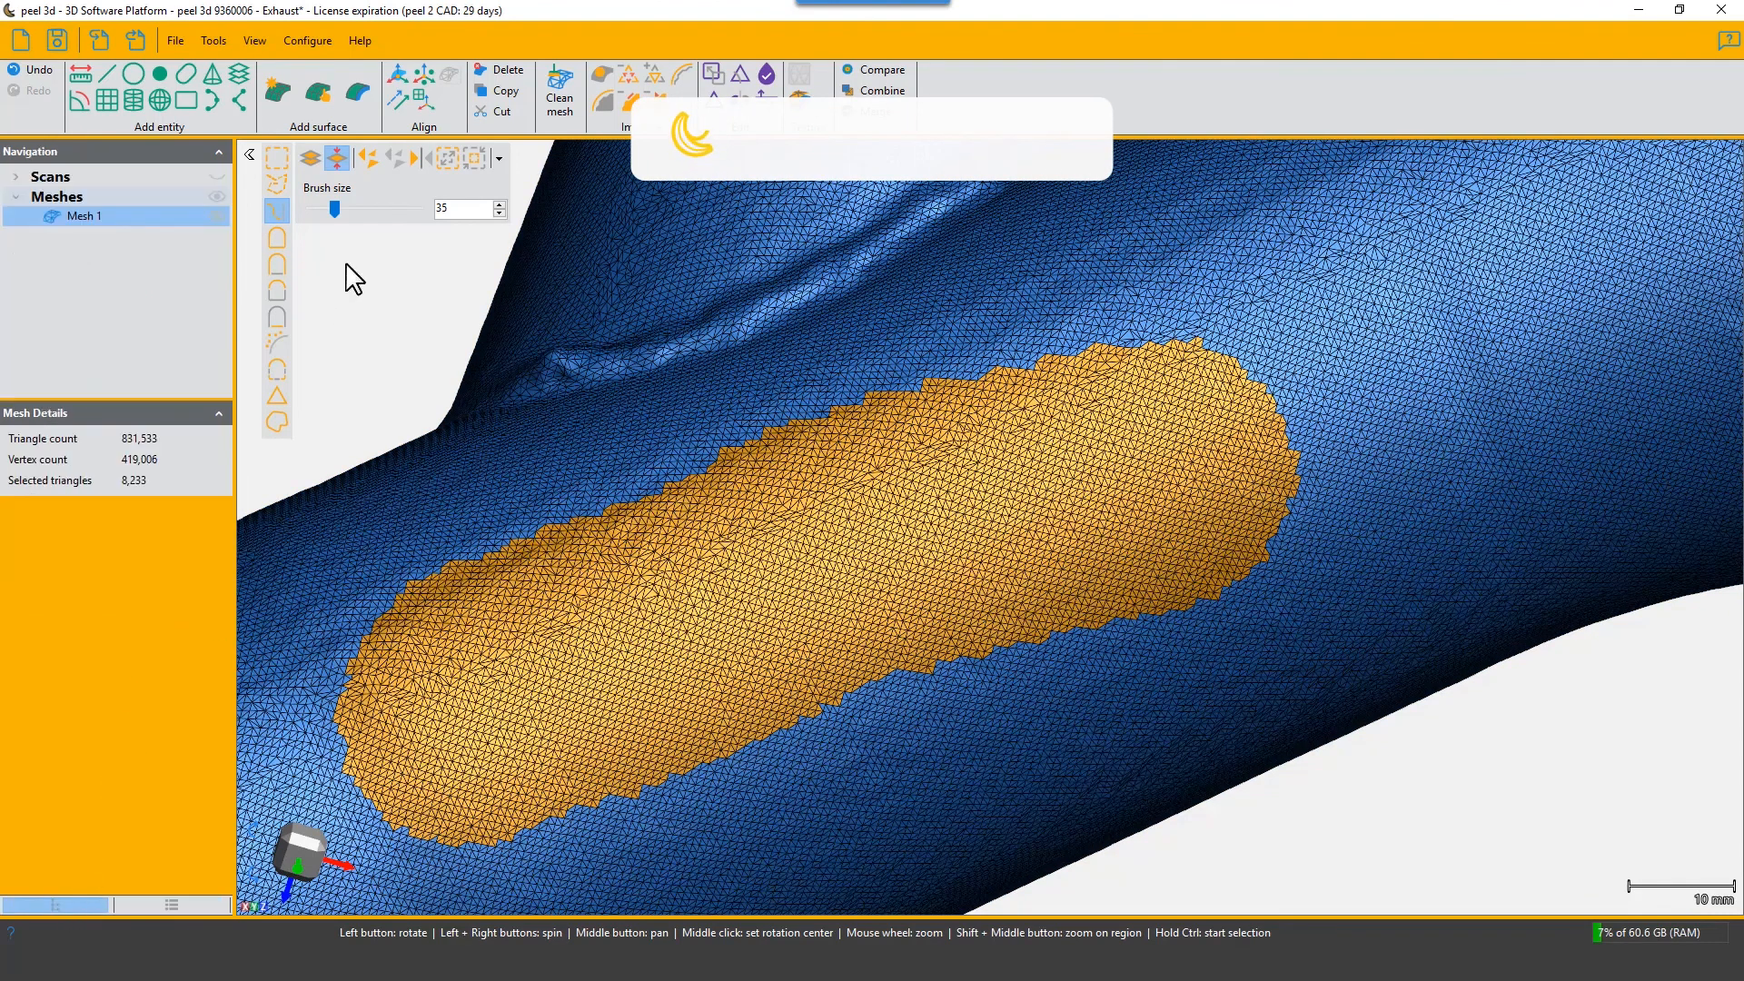
Grow the strip selection on the lower pipe four times
left_click(447, 151)
left_click(448, 152)
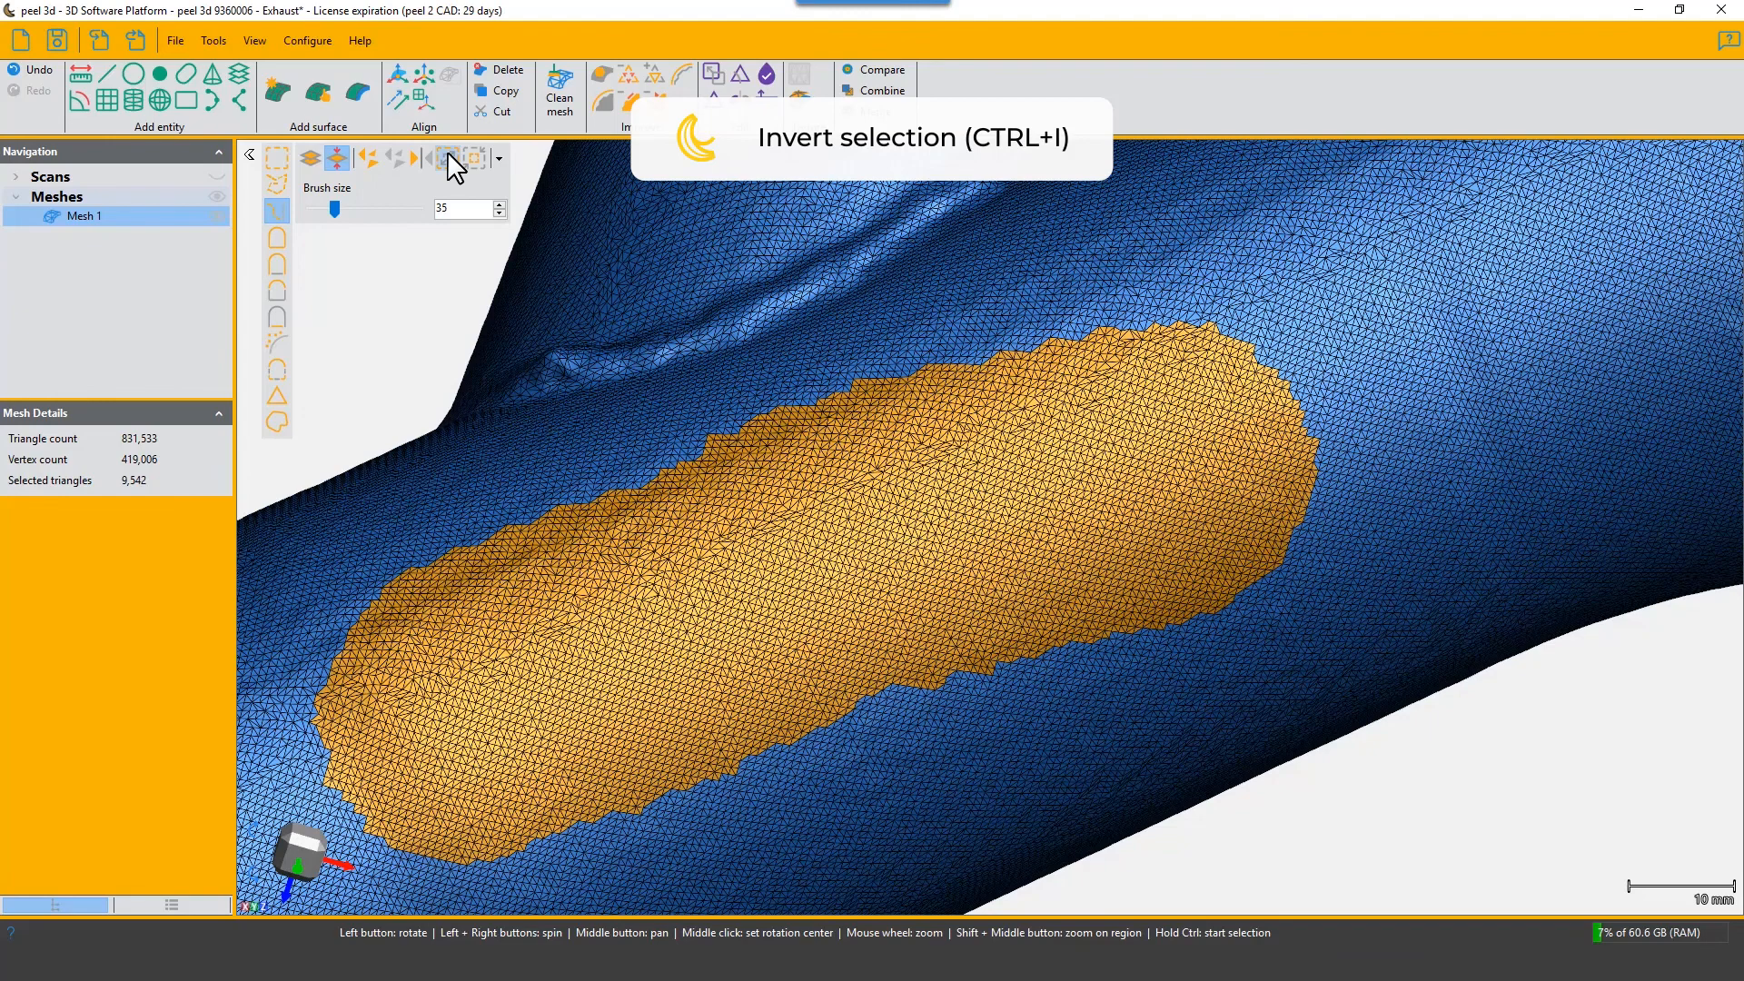
left_click(448, 152)
left_click(447, 151)
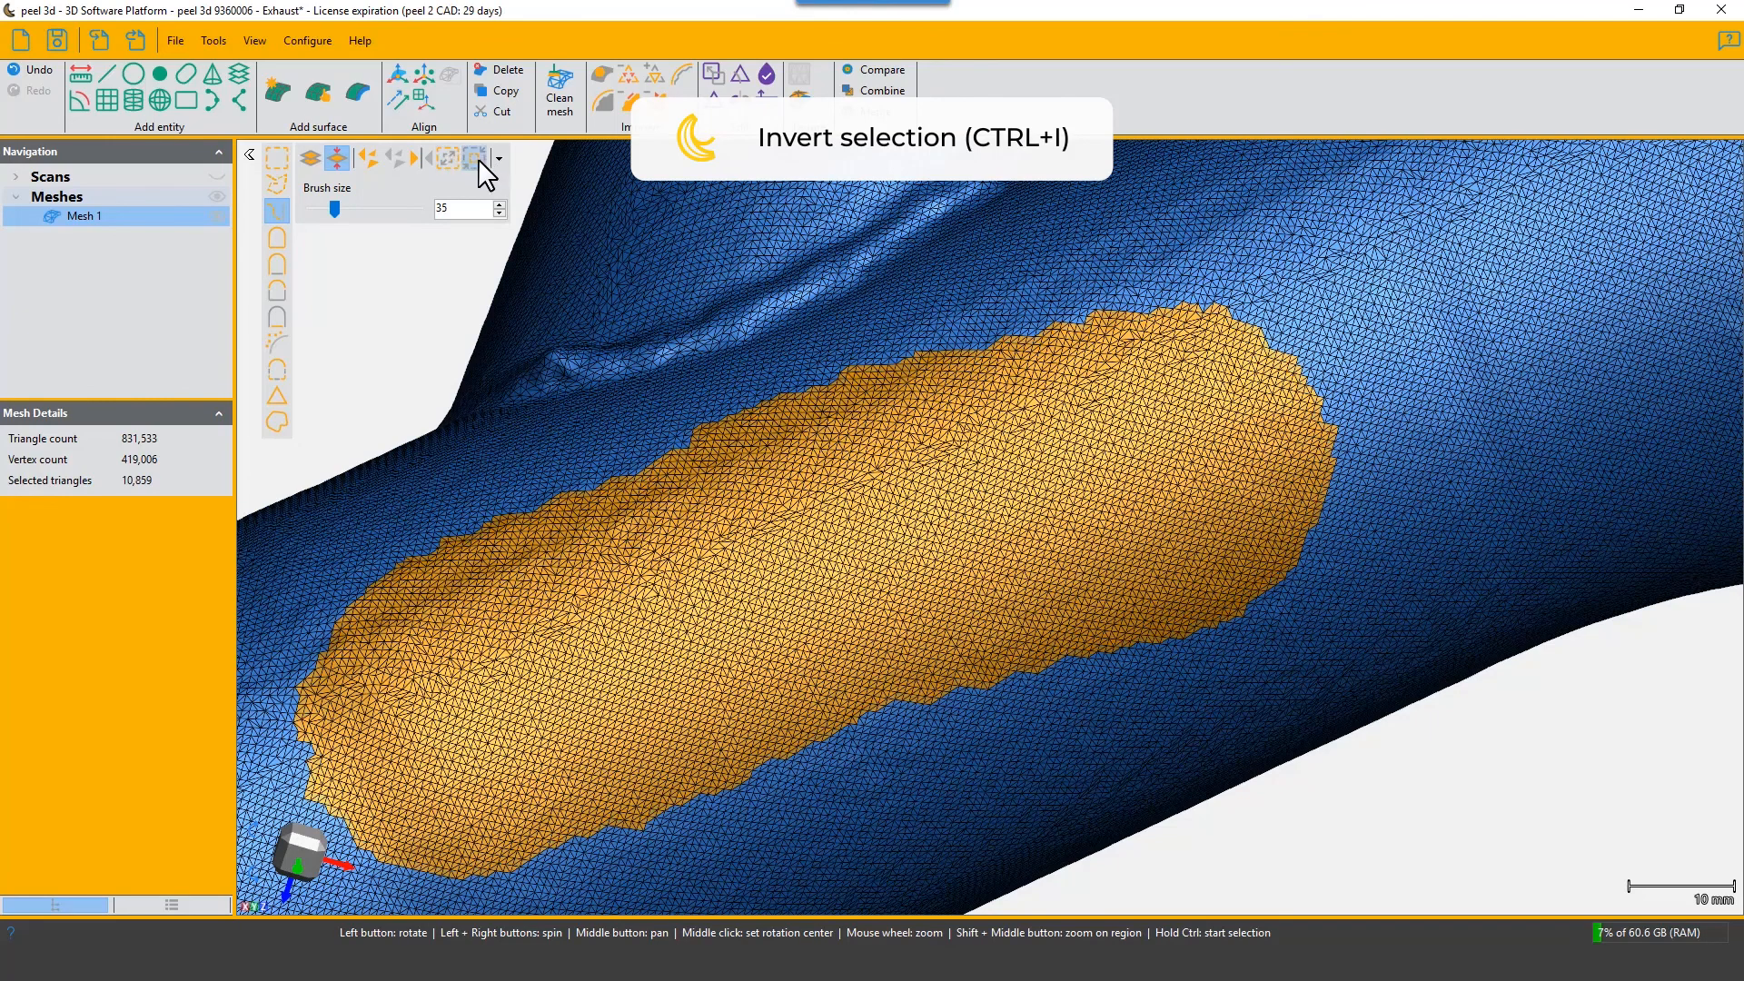
Shrink the strip selection on the lower pipe nine times
left_click(476, 158)
left_click(476, 158)
left_click(476, 158)
left_click(476, 158)
left_click(476, 158)
left_click(476, 158)
left_click(475, 160)
left_click(475, 160)
left_click(475, 160)
Extend the selection with the brush around the lower pipe's bend and along its straight section toward the far end
scroll(621, 597, "down", 10)
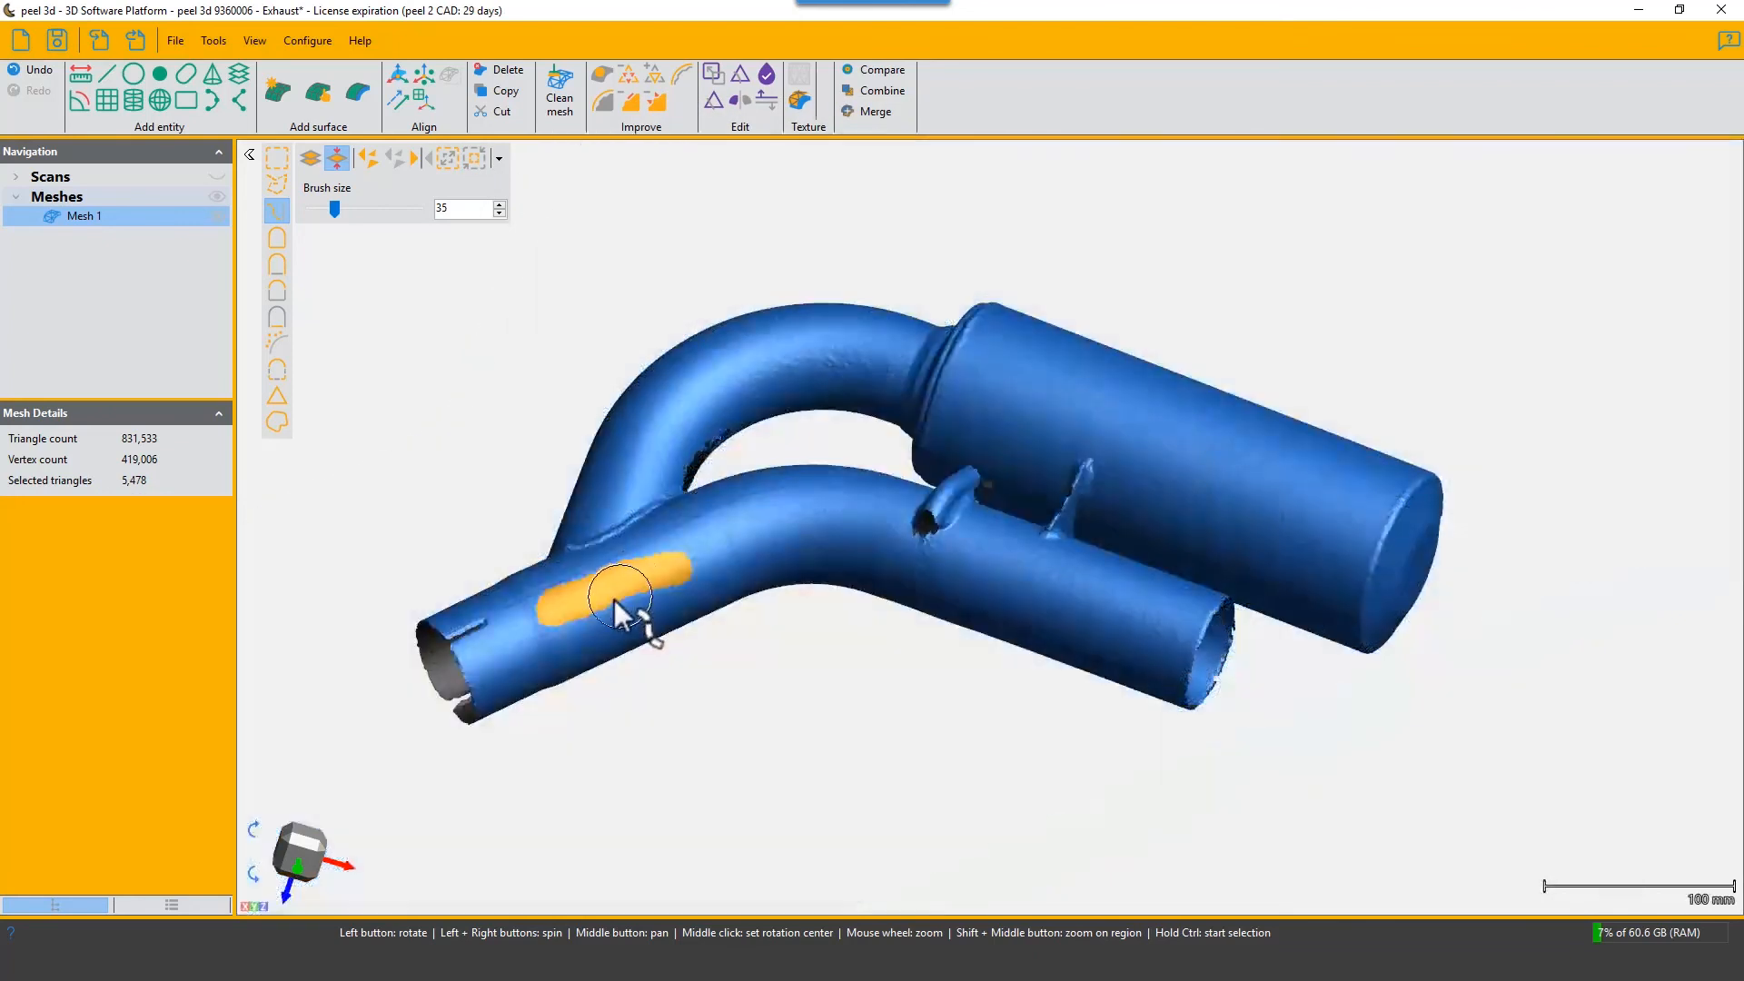
mouse_move(658, 578)
left_mouse_down()
mouse_move(1048, 559)
mouse_move(648, 541)
left_mouse_up()
right_click(649, 541)
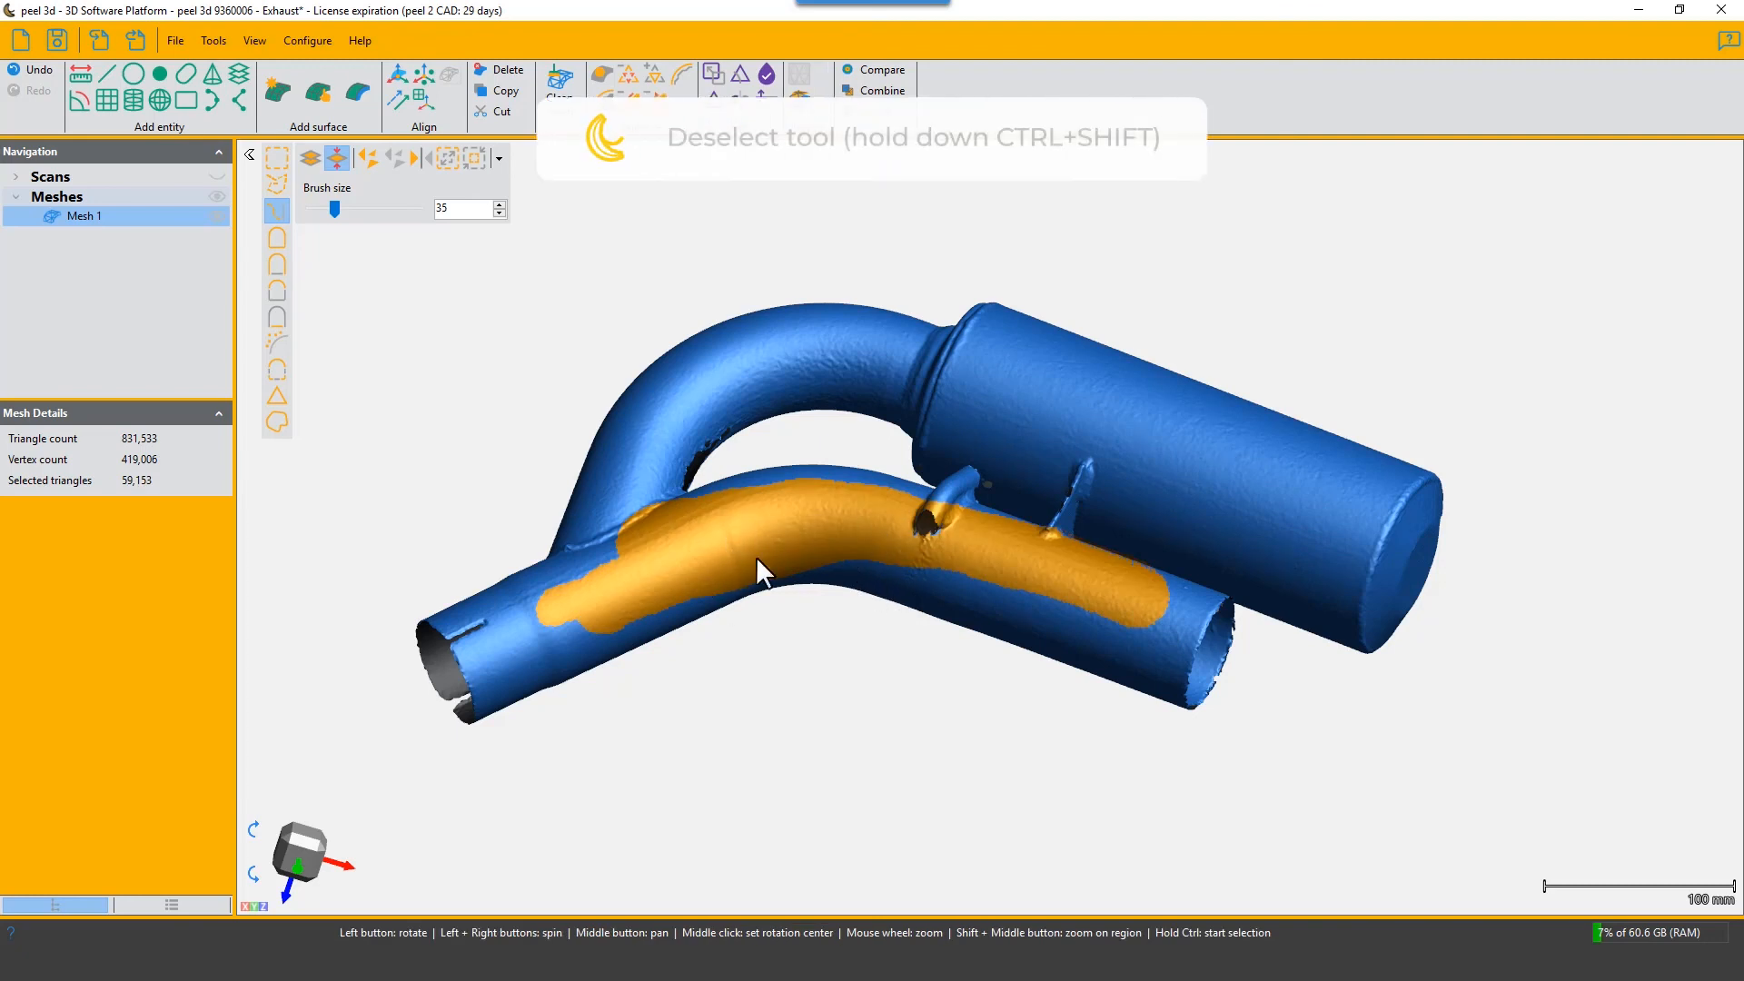
Deselect a band across the lower pipe's bend with the brush, and another across its straight section
key("ctrl+shift")
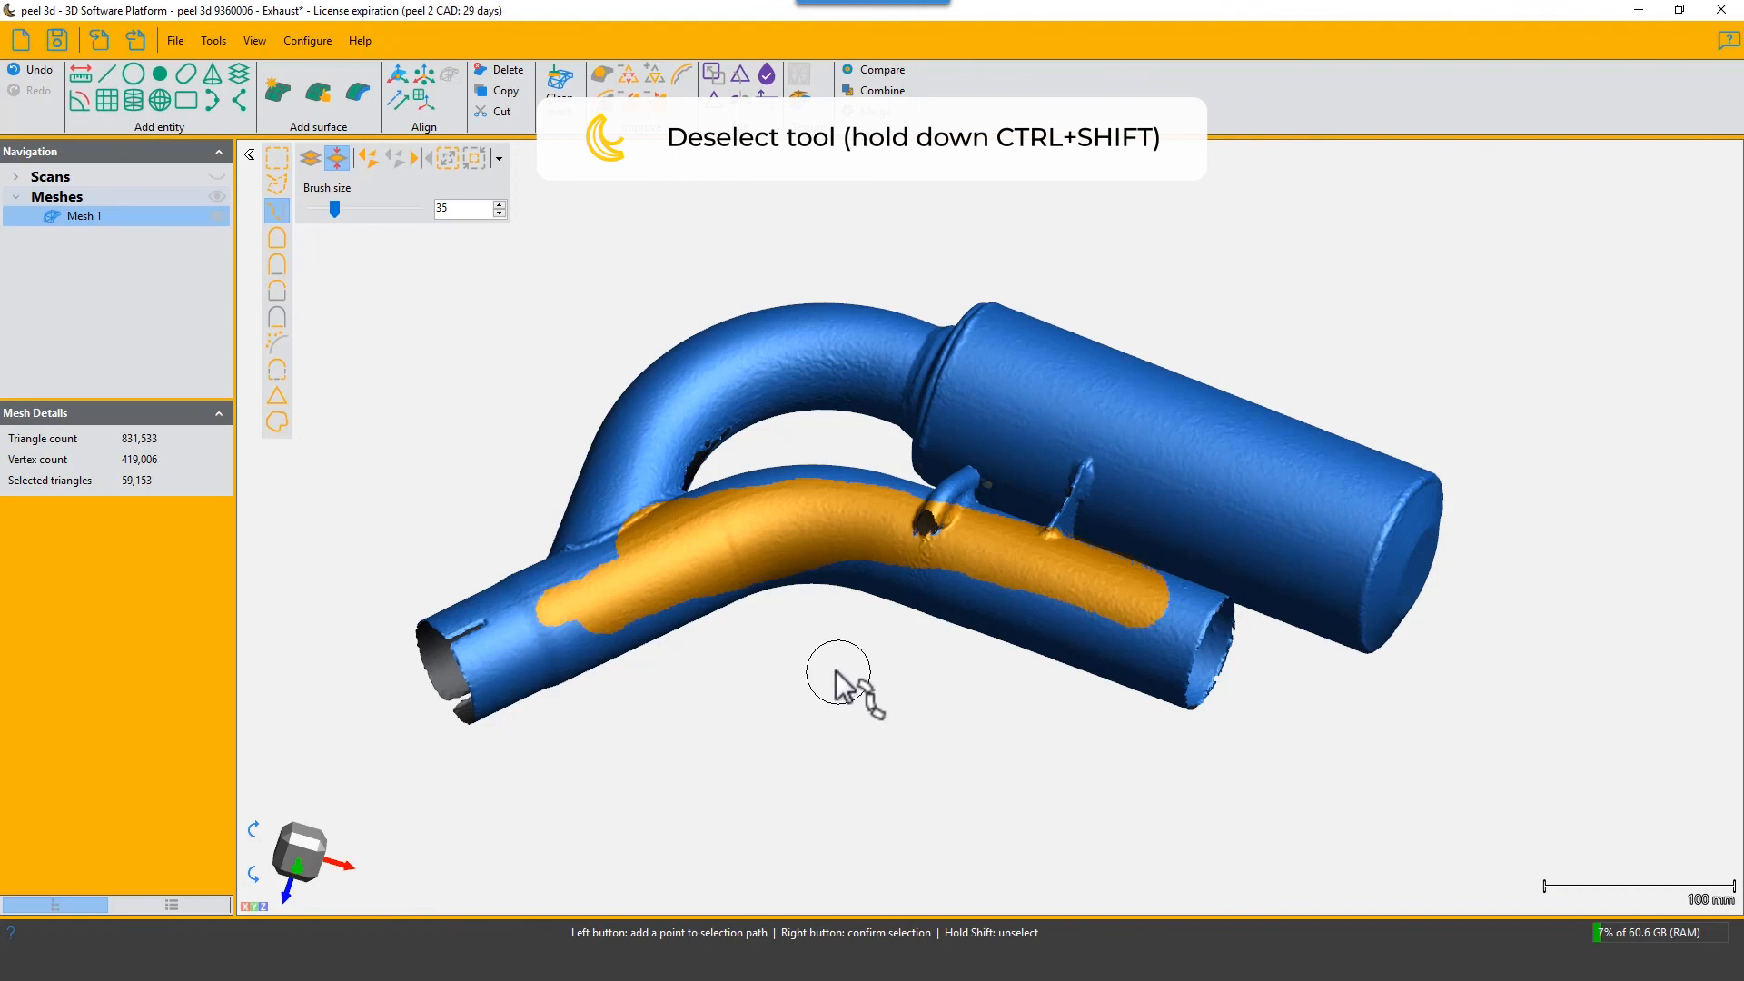
mouse_move(788, 604)
left_mouse_down("ctrl+shift")
mouse_move(788, 514)
mouse_move(836, 541)
mouse_move(819, 590)
left_mouse_up("ctrl+shift")
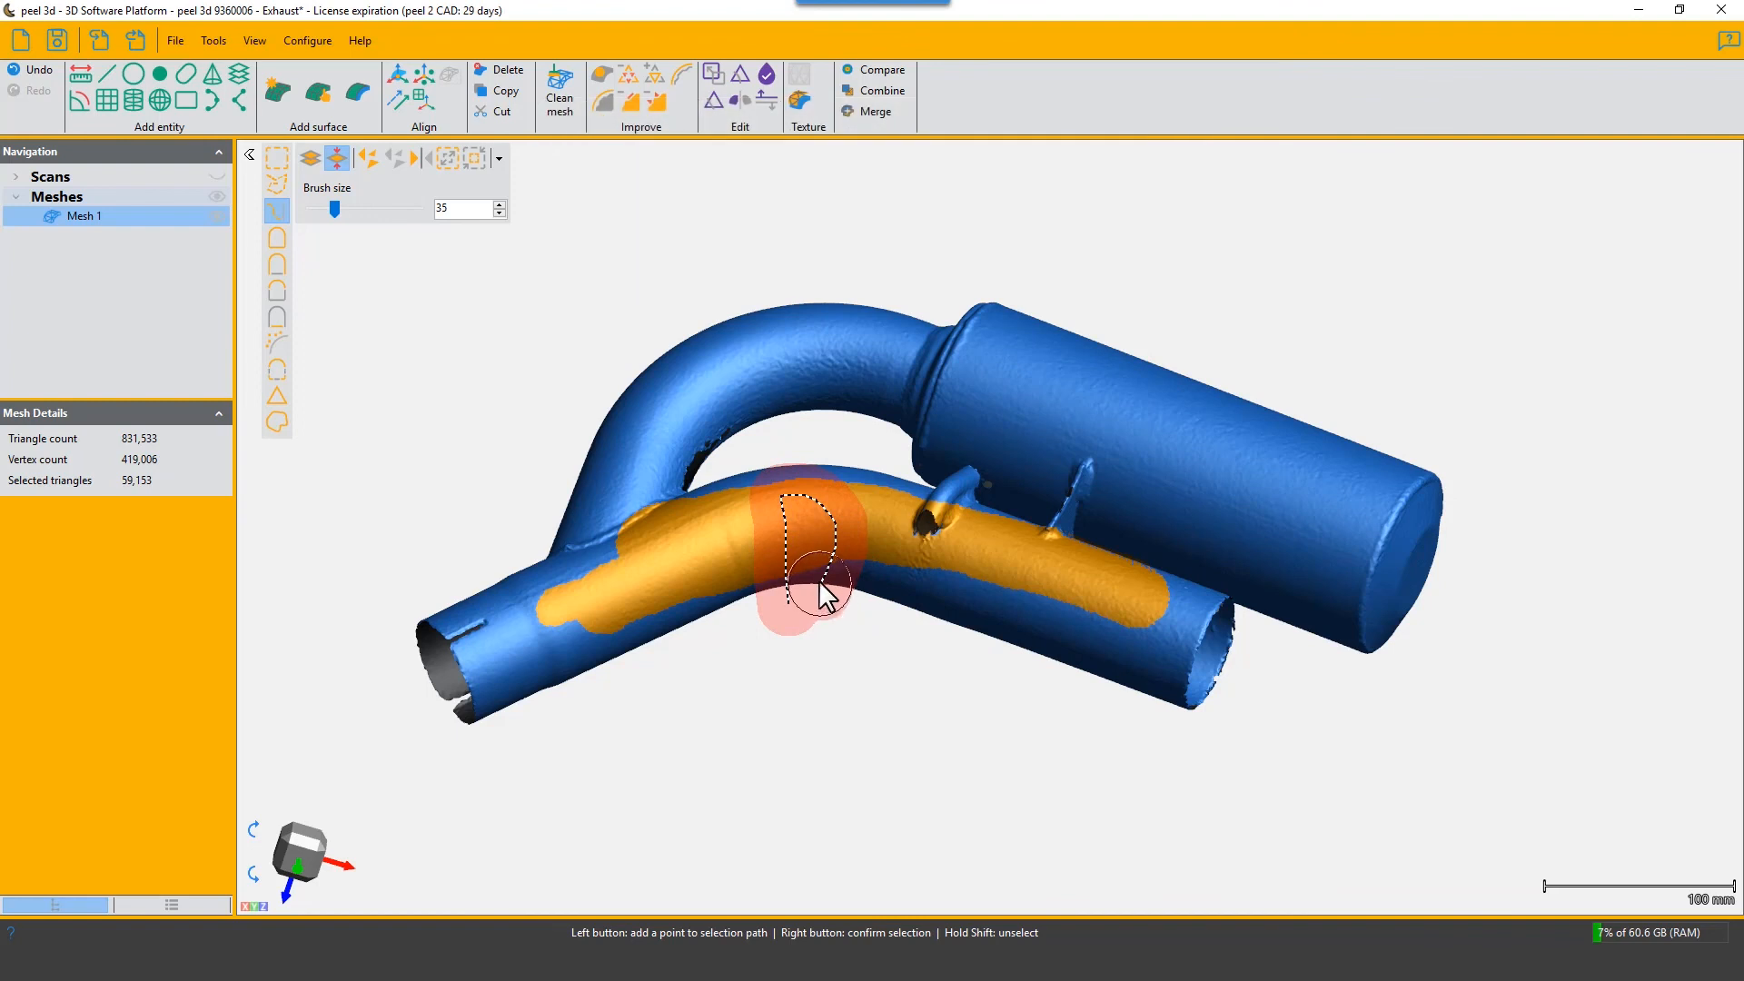
left_click_drag(818, 572, 819, 570, "ctrl+shift")
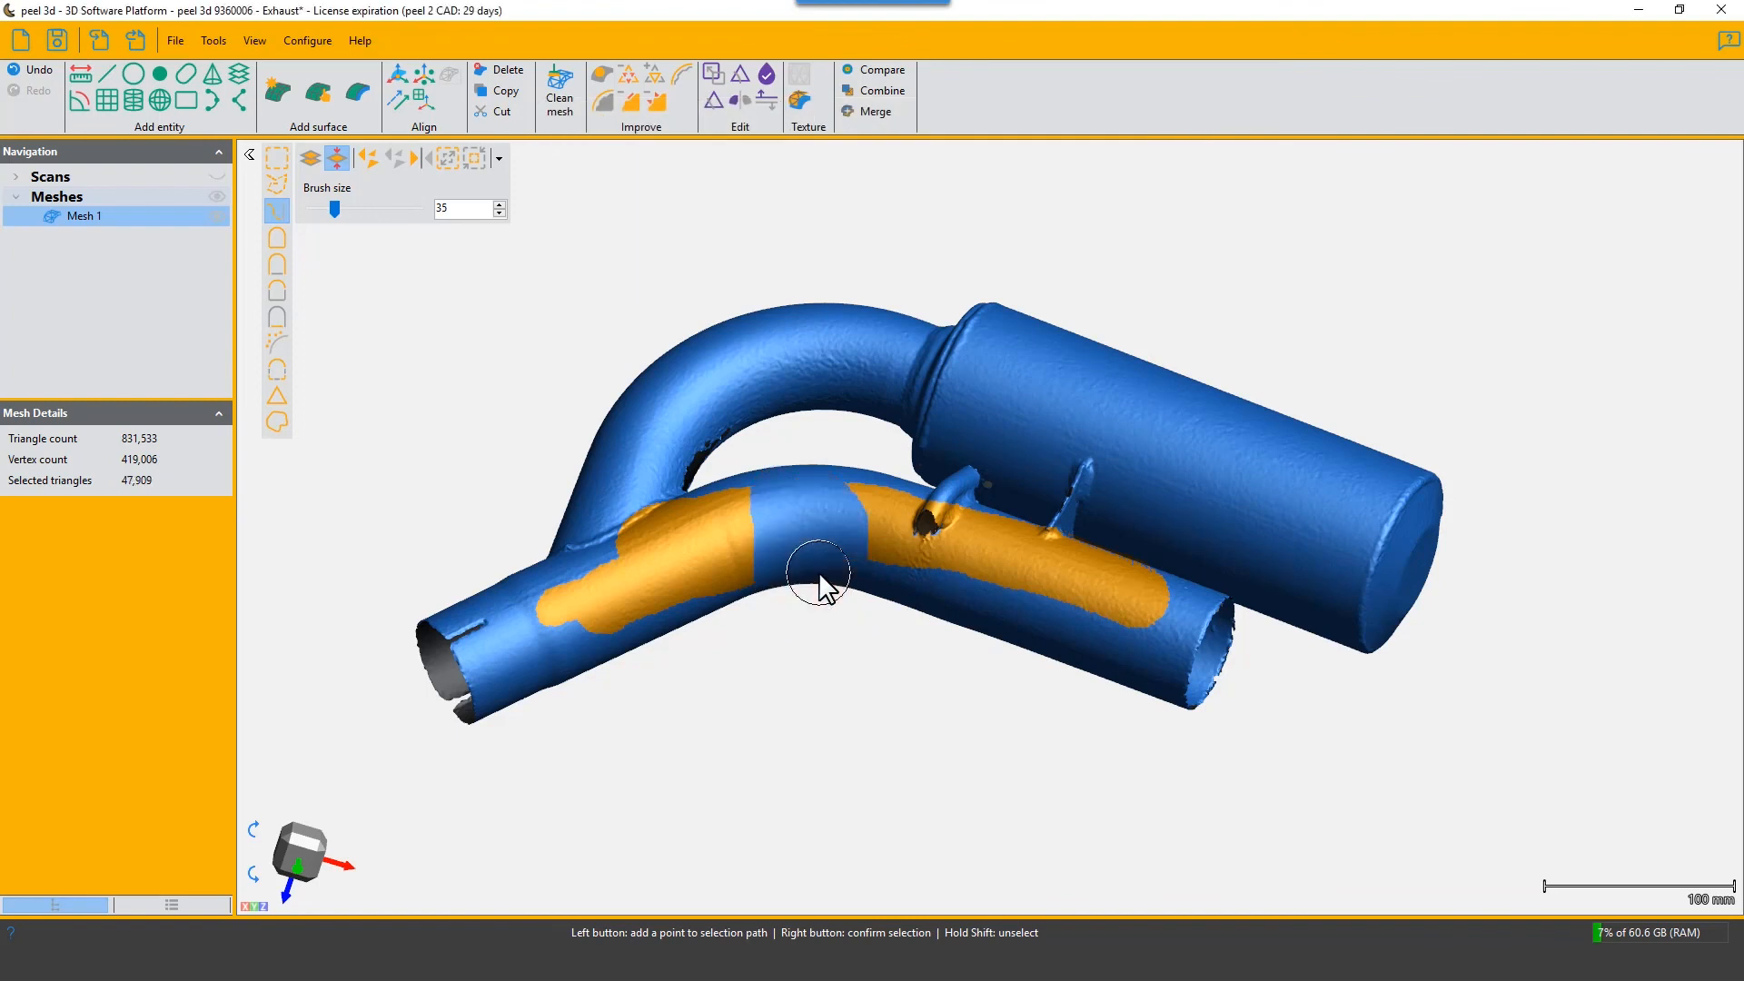
left_click_drag(958, 656, 1008, 572, "ctrl+shift")
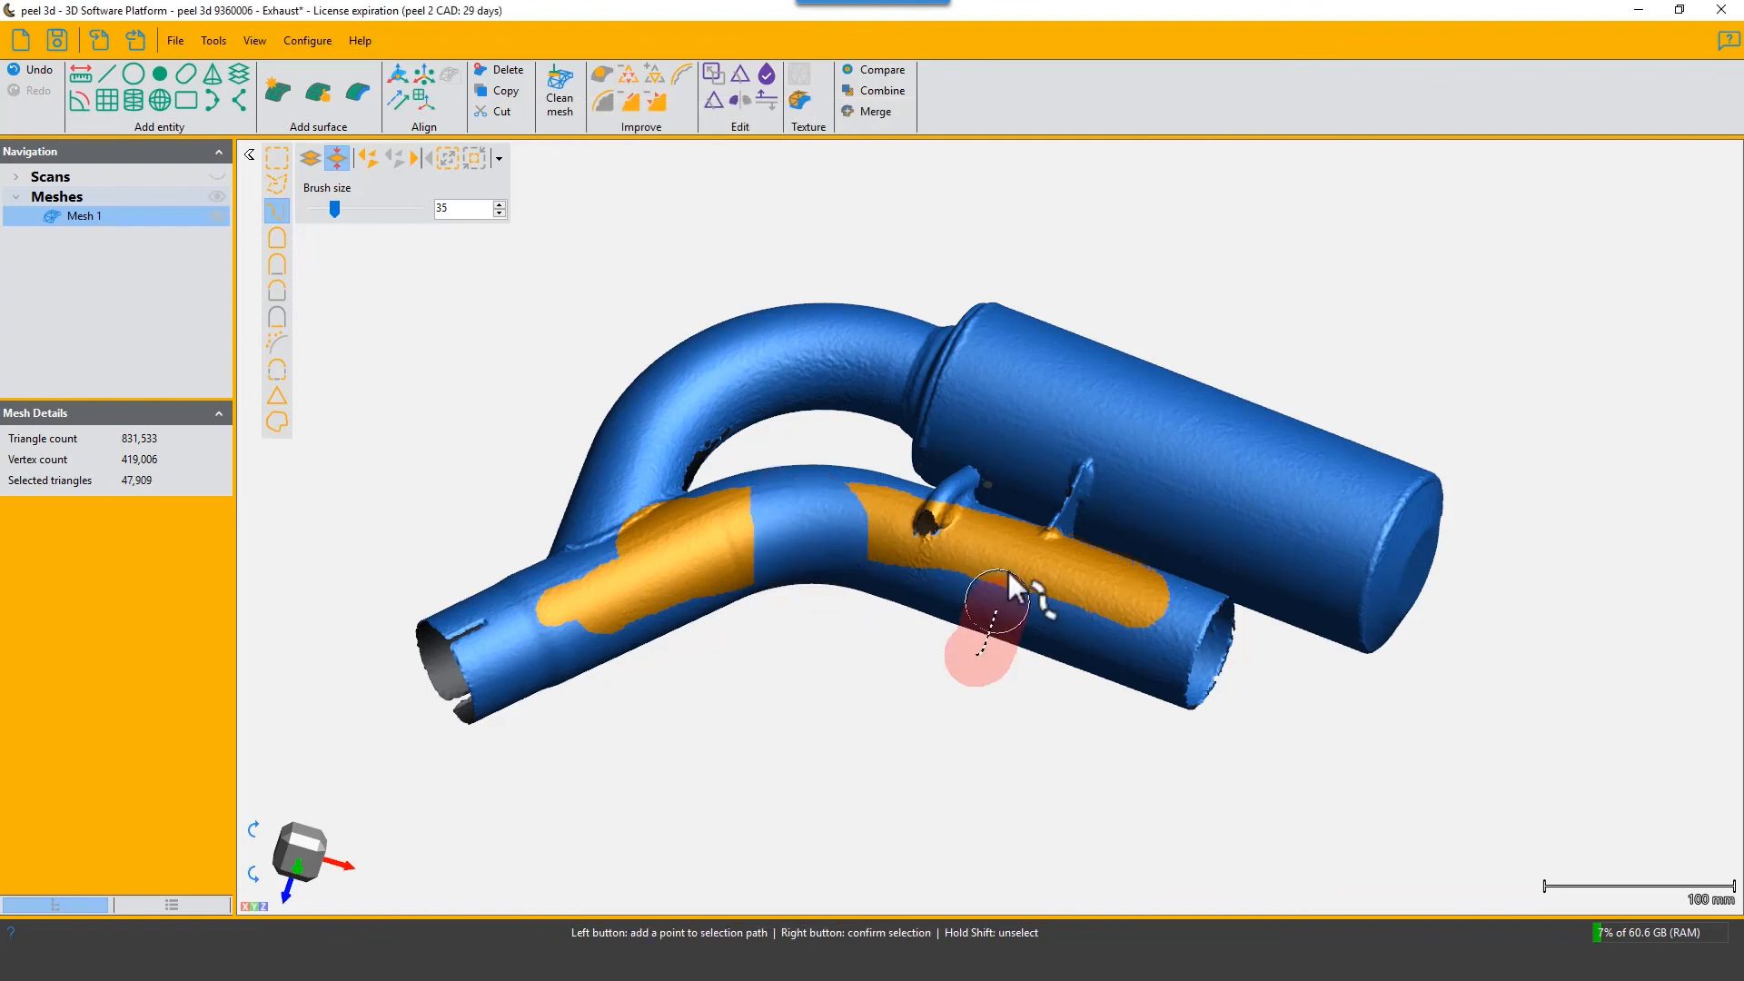